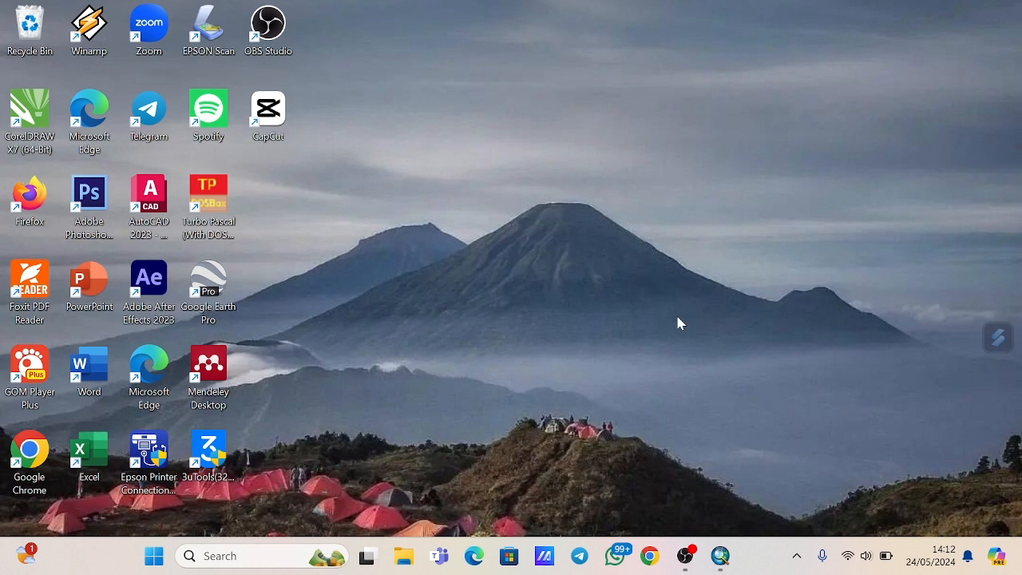
Switch to ArcMap and hide the JALAN_LN_25K road layer so only the village boundaries are displayed.
{"action": "left_click", "coordinate": [720, 557]}
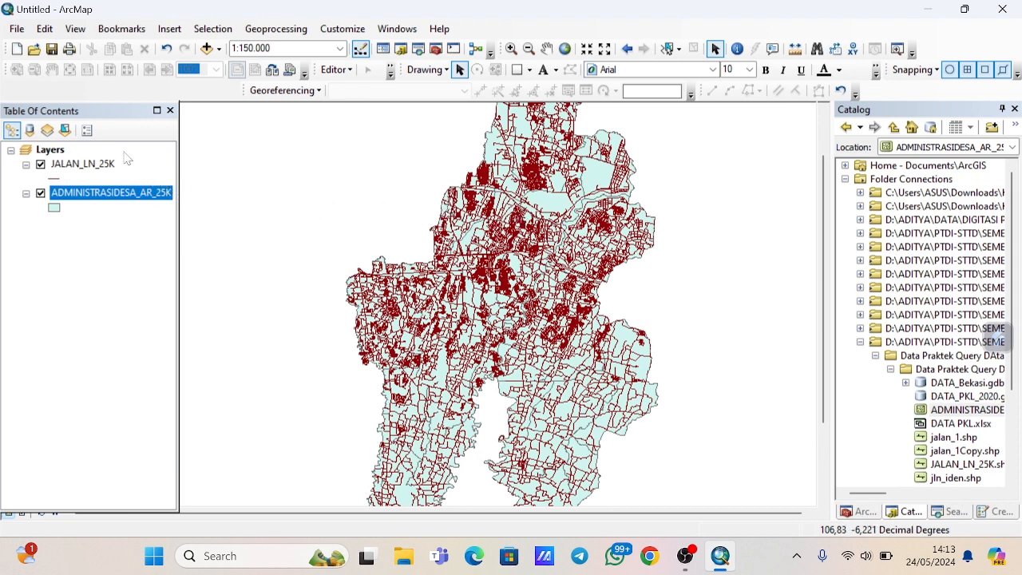
{"action": "left_click", "coordinate": [40, 164]}
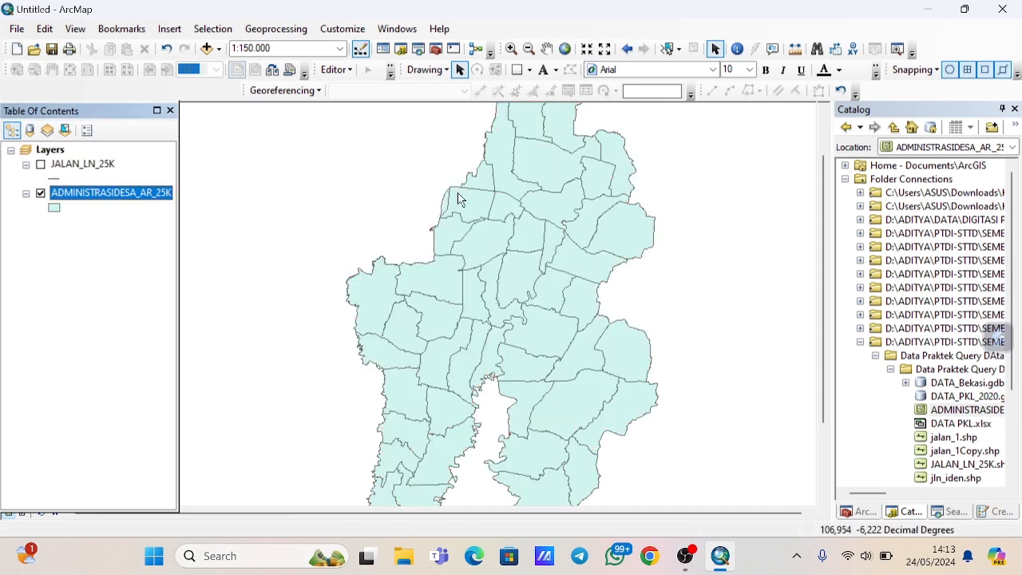
{"action": "scroll", "coordinate": [574, 226], "scroll_direction": "up", "scroll_amount": 2}
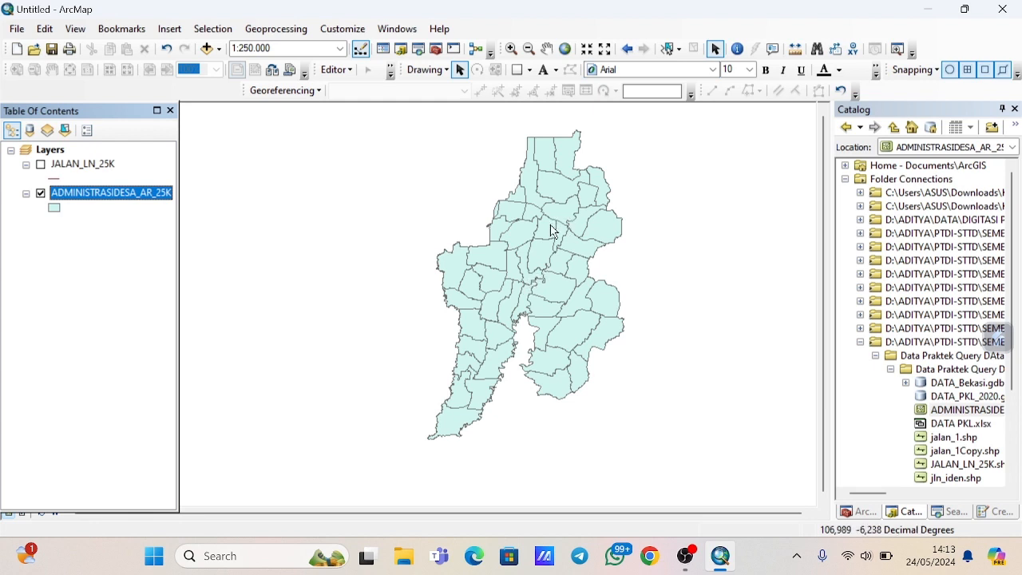
Identify the attributes of the large village polygon on the map's northeastern edge, then close the results.
{"action": "left_click", "coordinate": [737, 48]}
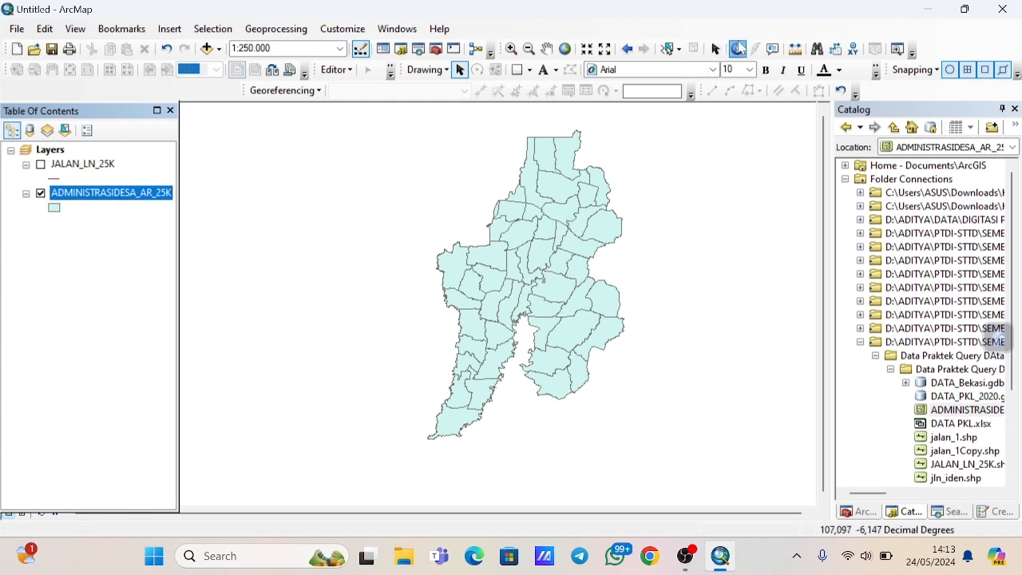
{"action": "left_click", "coordinate": [606, 230]}
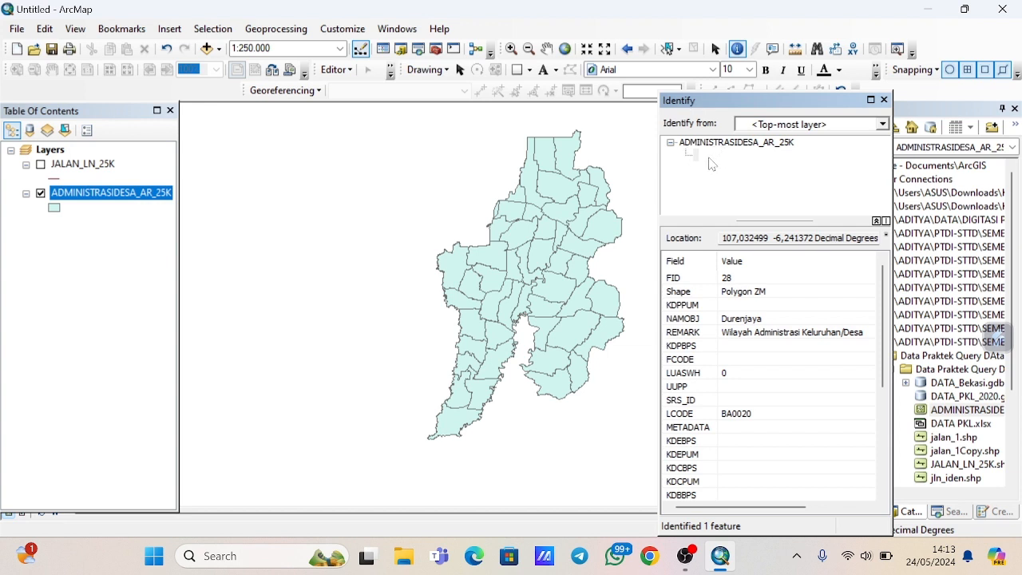
{"action": "left_click", "coordinate": [712, 163]}
{"action": "left_click", "coordinate": [883, 99]}
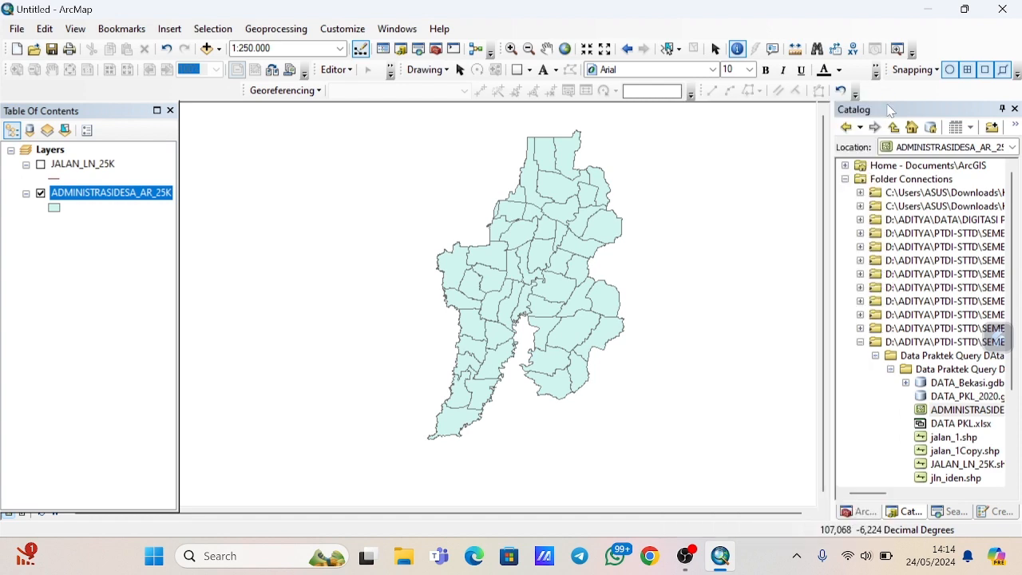
Set the display expression field of the ADMINISTRASIDESA_AR_25K layer to NAMOBJ and apply it.
{"action": "right_click", "coordinate": [165, 196]}
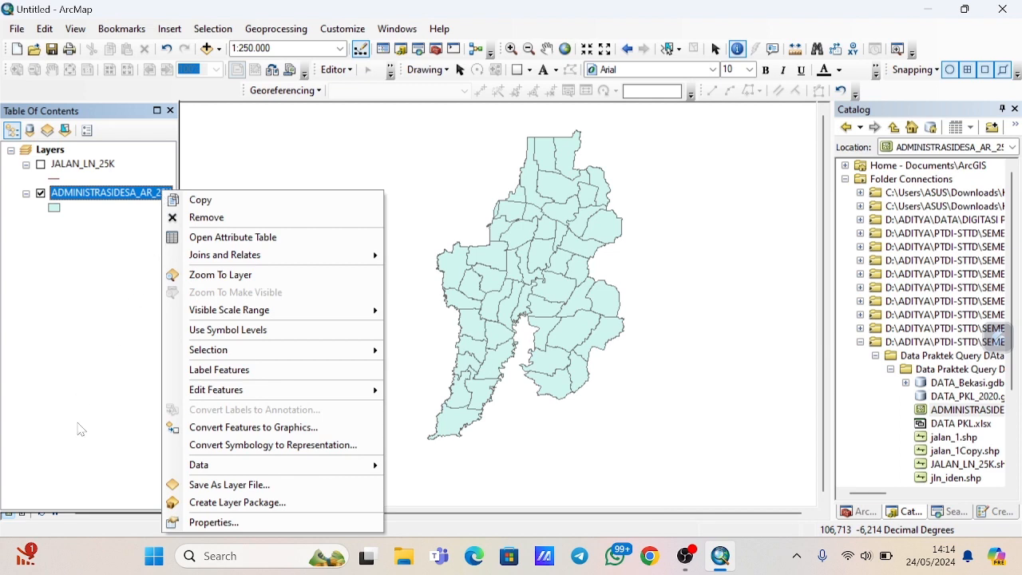
{"action": "left_click", "coordinate": [192, 521]}
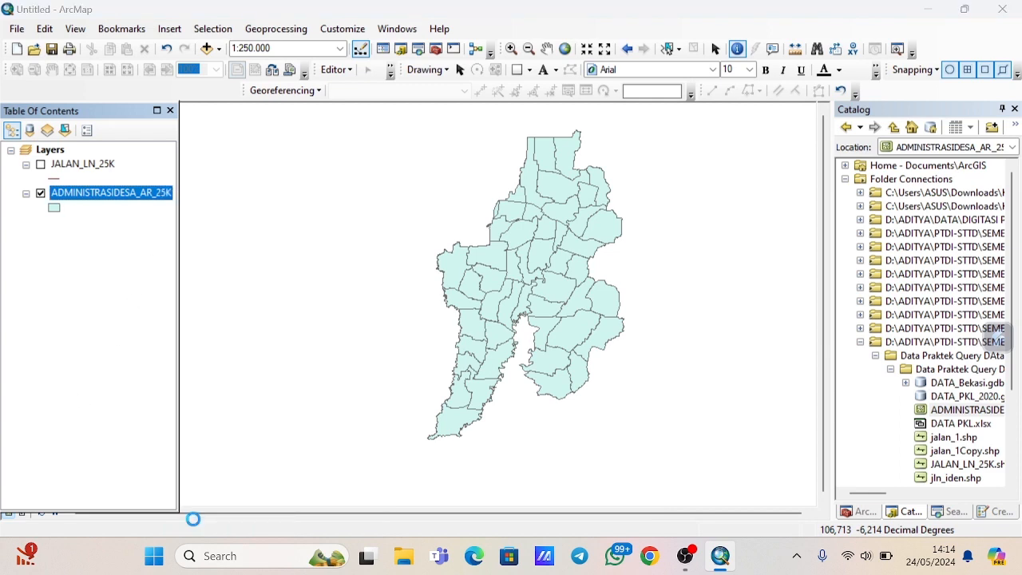
{"action": "left_click", "coordinate": [396, 86]}
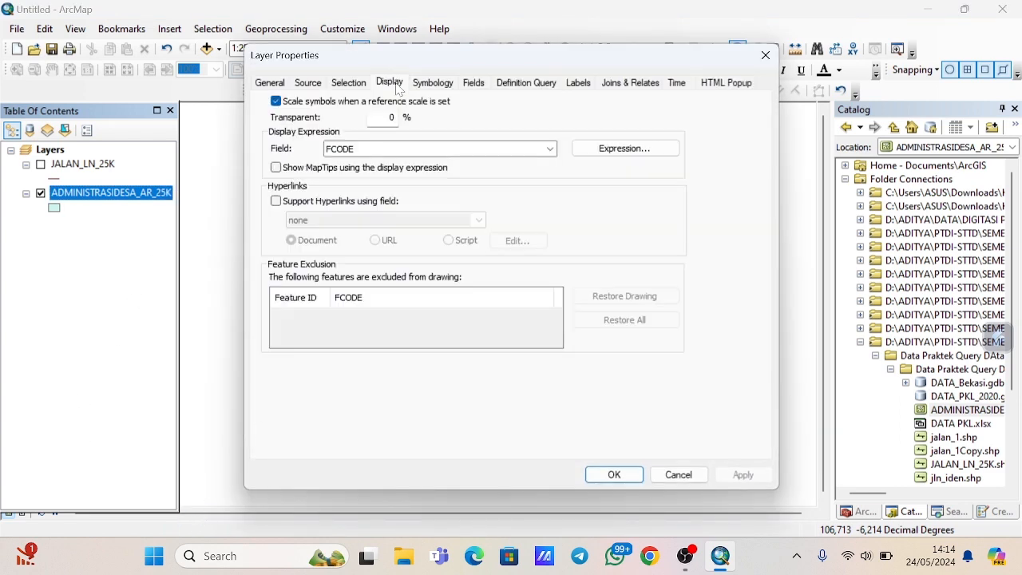
{"action": "left_click", "coordinate": [550, 151]}
{"action": "scroll", "coordinate": [415, 210], "scroll_direction": "up", "scroll_amount": 1}
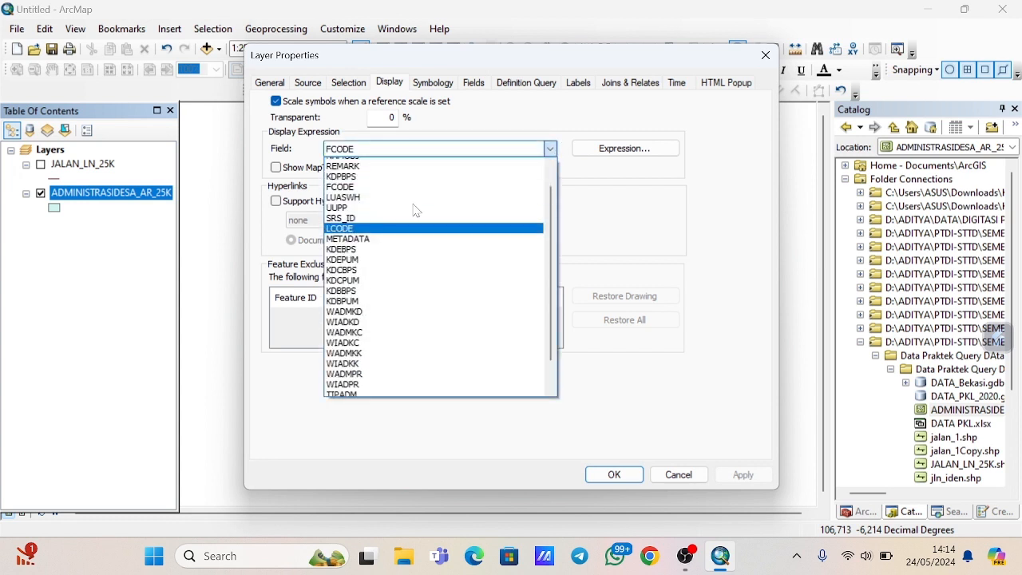
{"action": "scroll", "coordinate": [416, 210], "scroll_direction": "up", "scroll_amount": 2}
{"action": "left_click", "coordinate": [376, 187]}
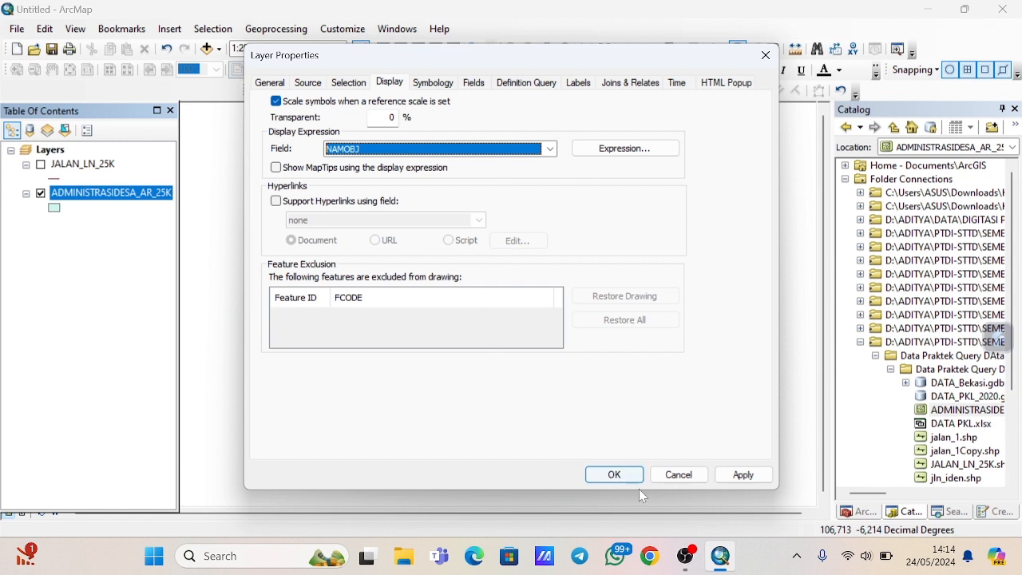
{"action": "left_click", "coordinate": [739, 474]}
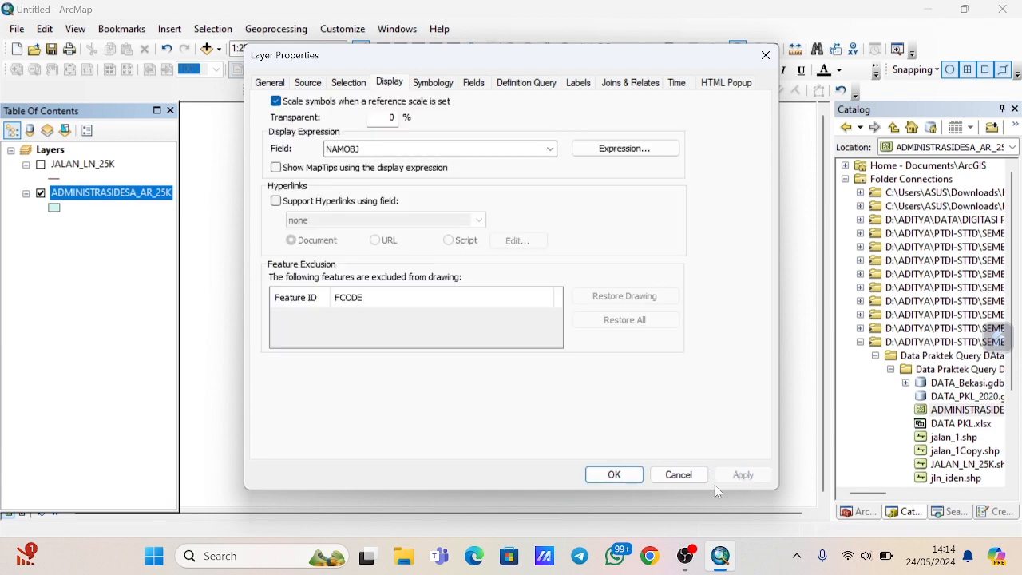
{"action": "left_click", "coordinate": [611, 474]}
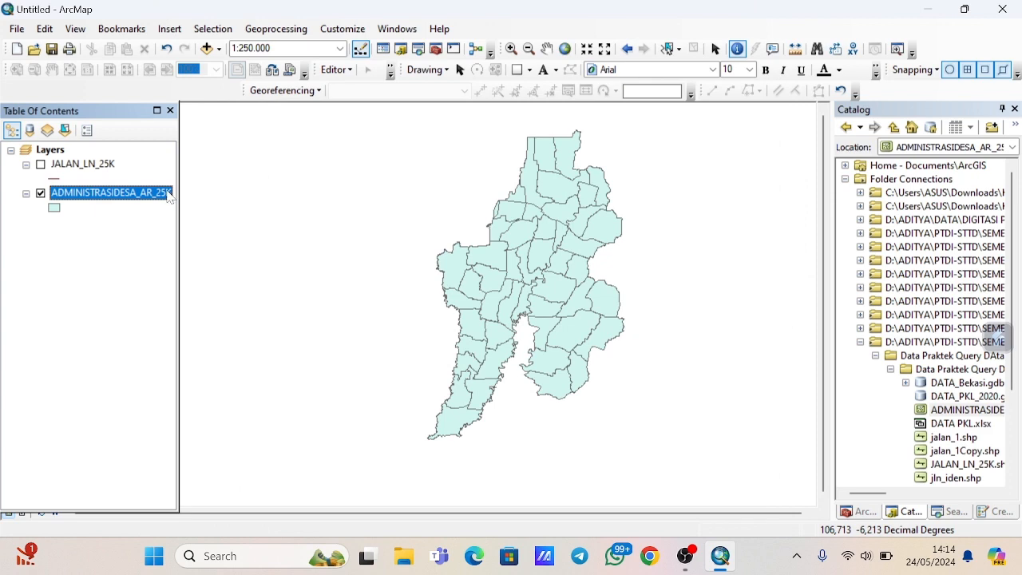
Examine the NAMOBJ village names in the ADMINISTRASIDESA_AR_25K attribute table and close the table.
{"action": "right_click", "coordinate": [168, 196]}
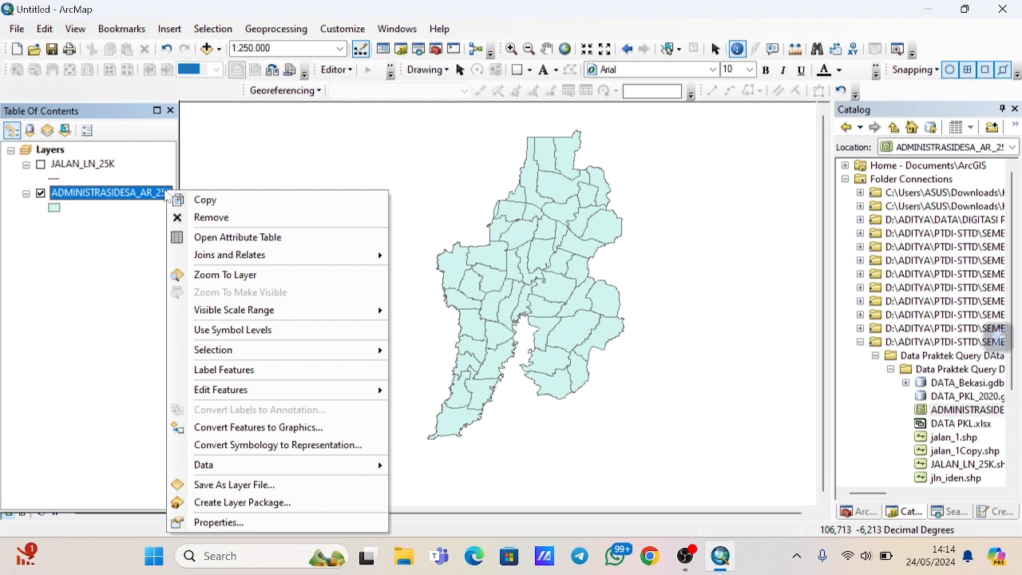
{"action": "left_click", "coordinate": [208, 240]}
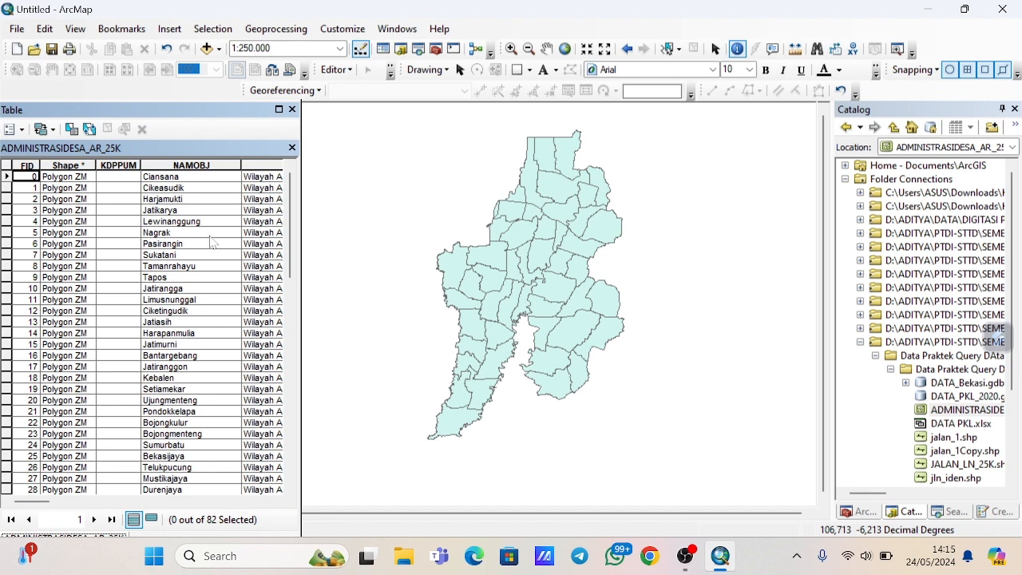
{"action": "left_click", "coordinate": [293, 147]}
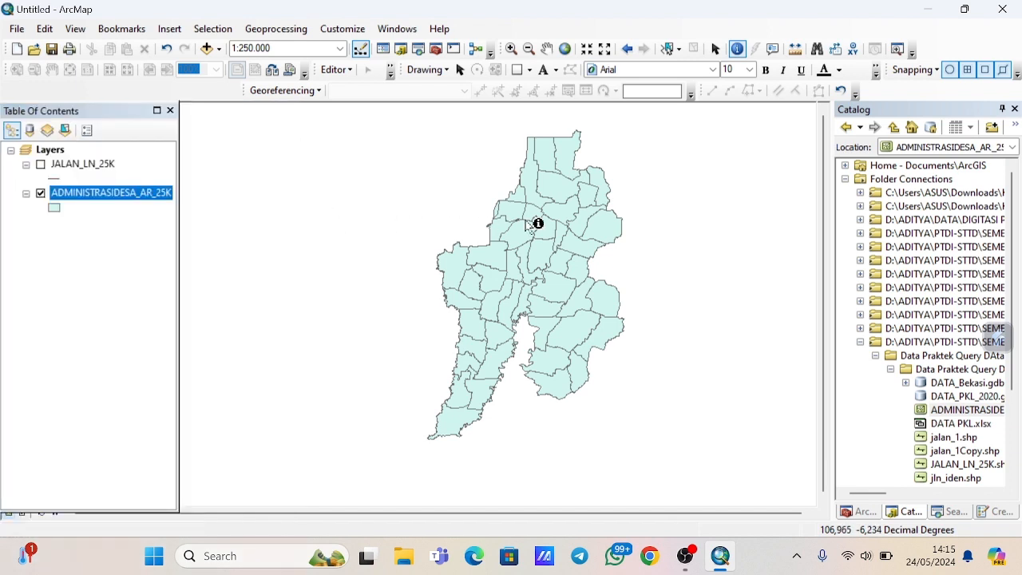
Identify the large northeastern village polygon and the one on the eastern edge further south, then close the results.
{"action": "left_click", "coordinate": [605, 223]}
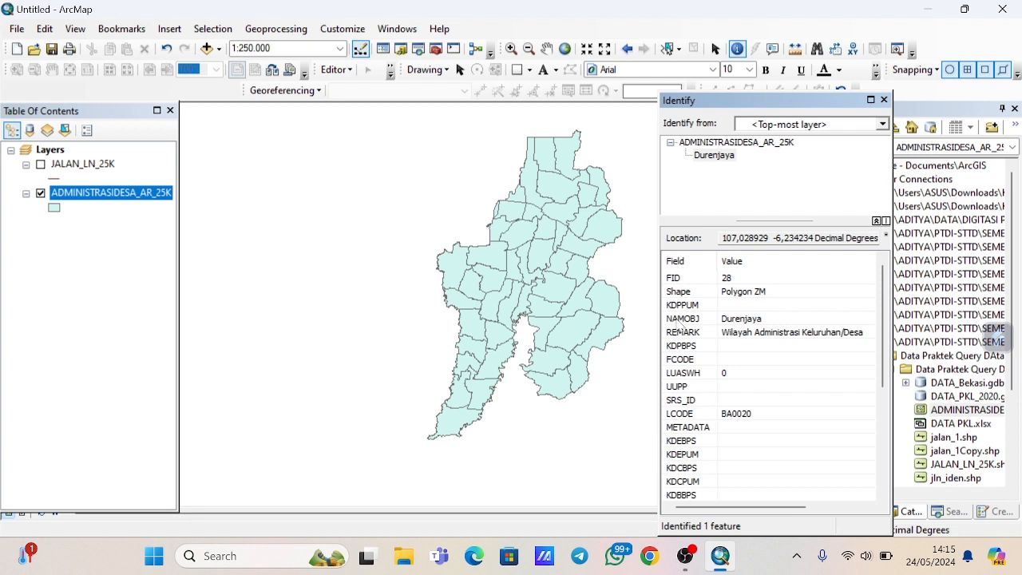
{"action": "left_click", "coordinate": [614, 298]}
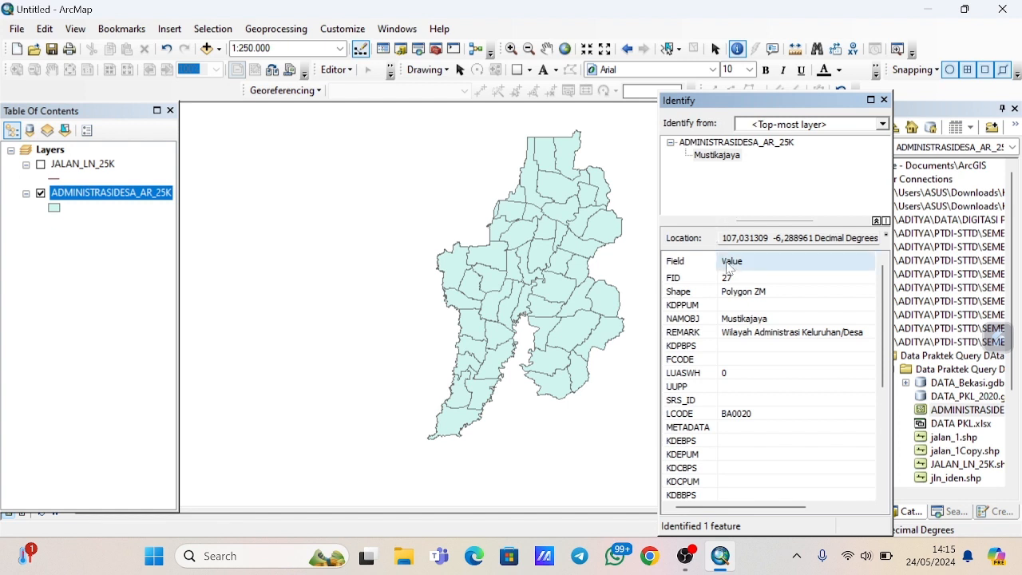
{"action": "left_click", "coordinate": [884, 101]}
Find features matching "mustikajaya" in the ADMINISTRASIDESA_AR_25K layer and locate the found feature on the map.
{"action": "scroll", "coordinate": [651, 191], "scroll_direction": "down", "scroll_amount": 1}
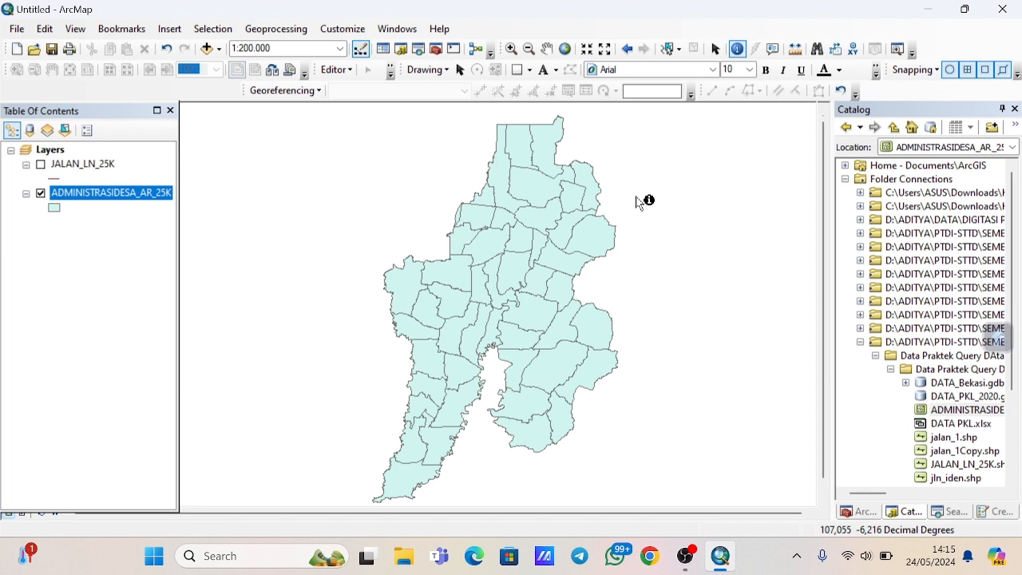
{"action": "left_click", "coordinate": [815, 49]}
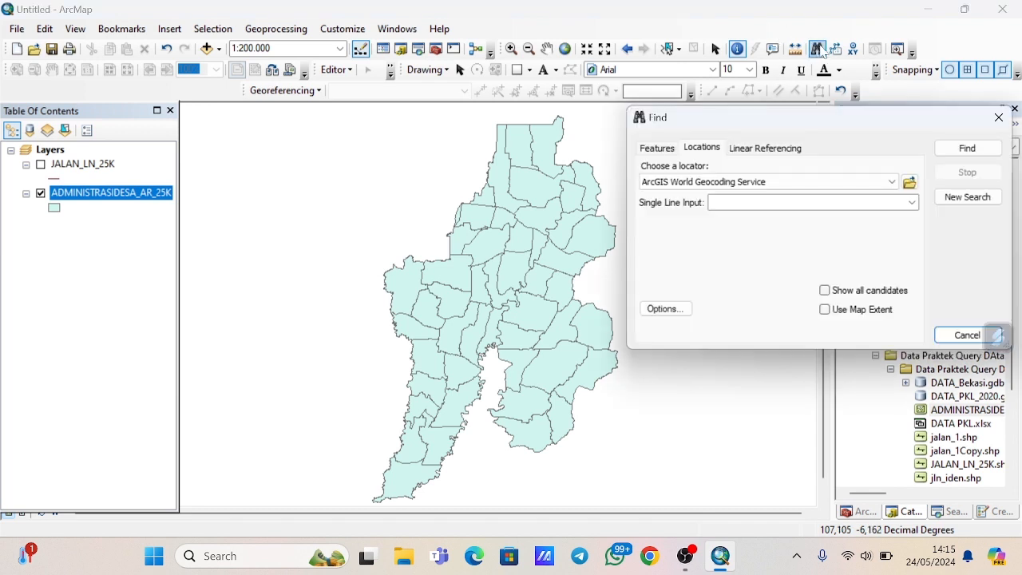
{"action": "left_click", "coordinate": [656, 148]}
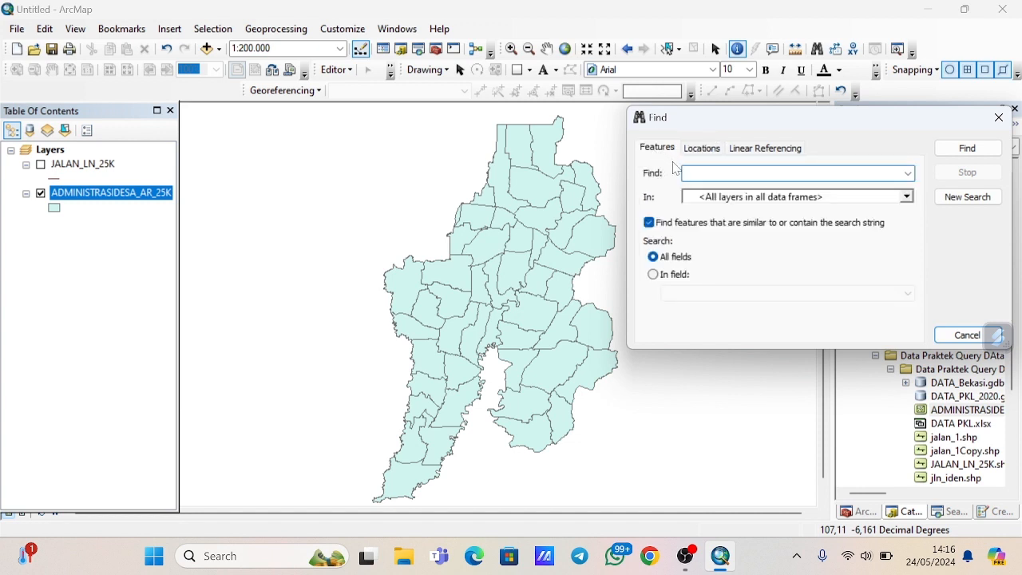
{"action": "left_click", "coordinate": [906, 196]}
{"action": "left_click", "coordinate": [746, 287]}
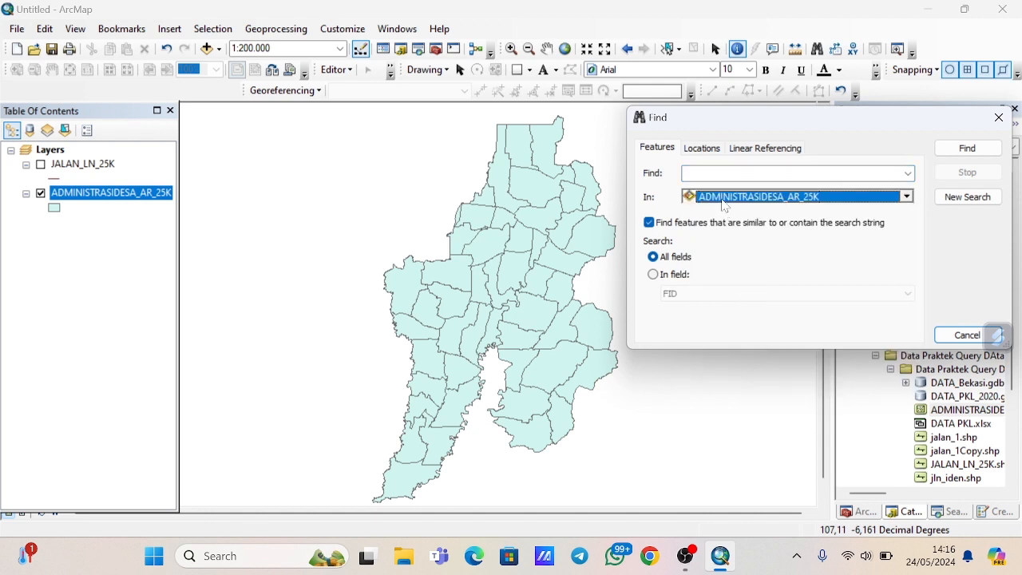
{"action": "left_click", "coordinate": [726, 173]}
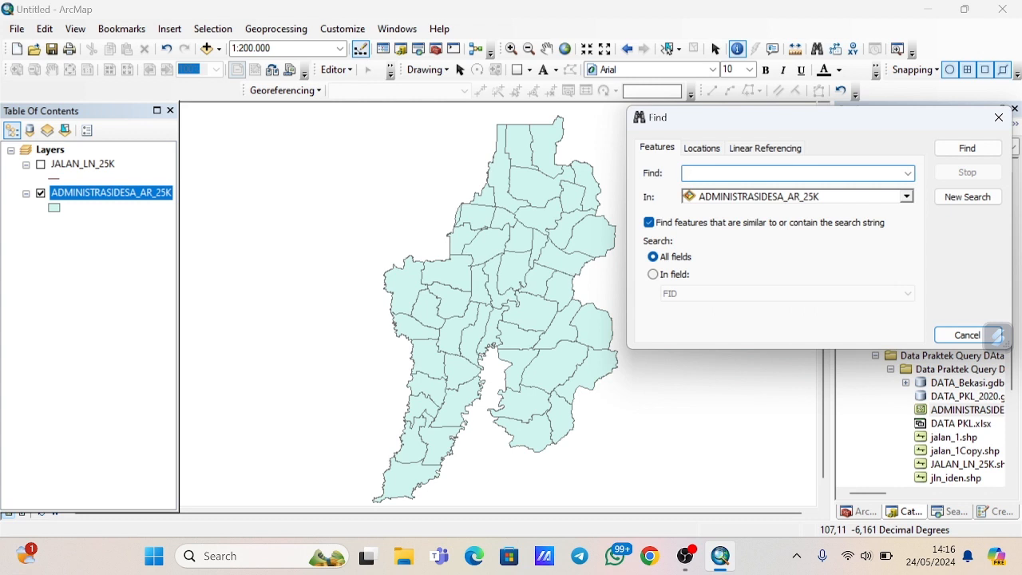
{"action": "type", "text": "mustikajaya"}
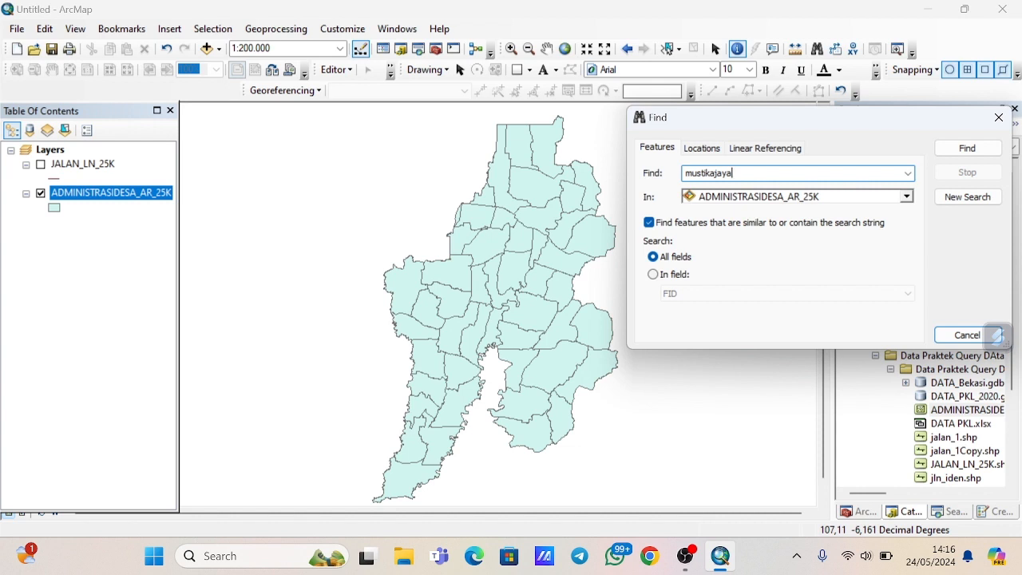
{"action": "left_click", "coordinate": [968, 148]}
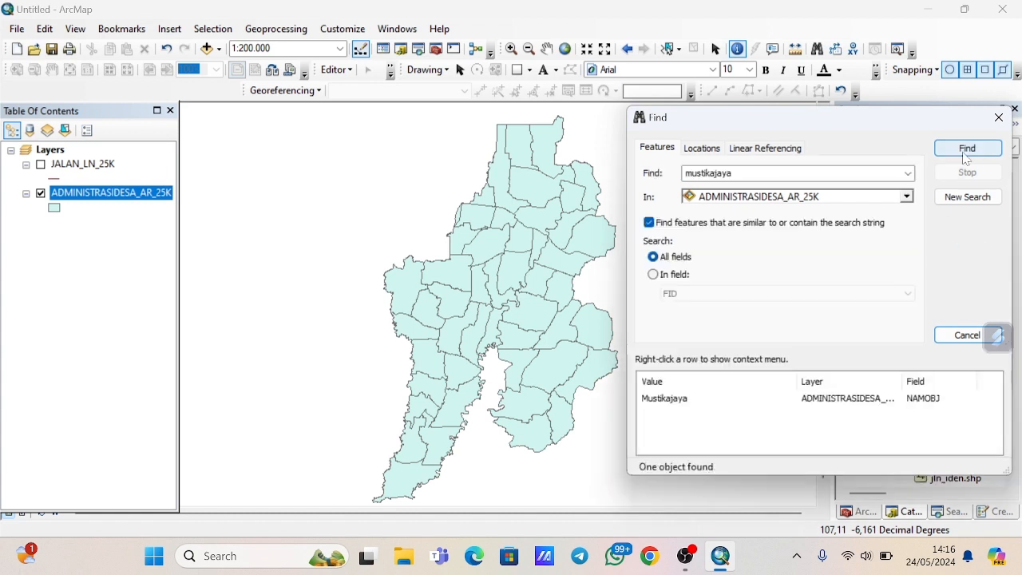
{"action": "left_click", "coordinate": [673, 399]}
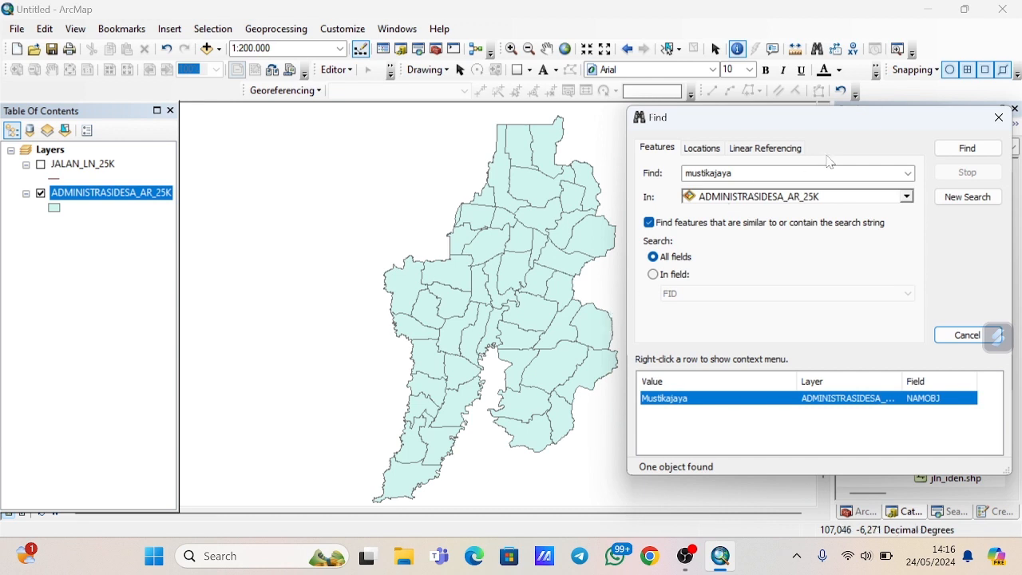
Find features matching "durenjaya" in the same layer, locate the result on the map, and close the search.
{"action": "left_click", "coordinate": [908, 174]}
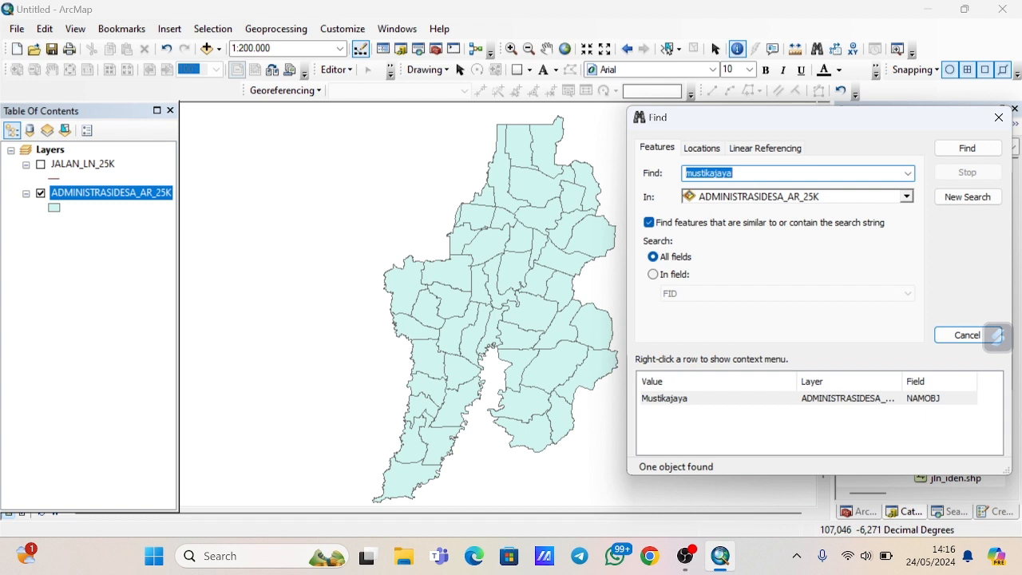
{"action": "type", "text": "durenjaya"}
{"action": "left_click", "coordinate": [964, 148]}
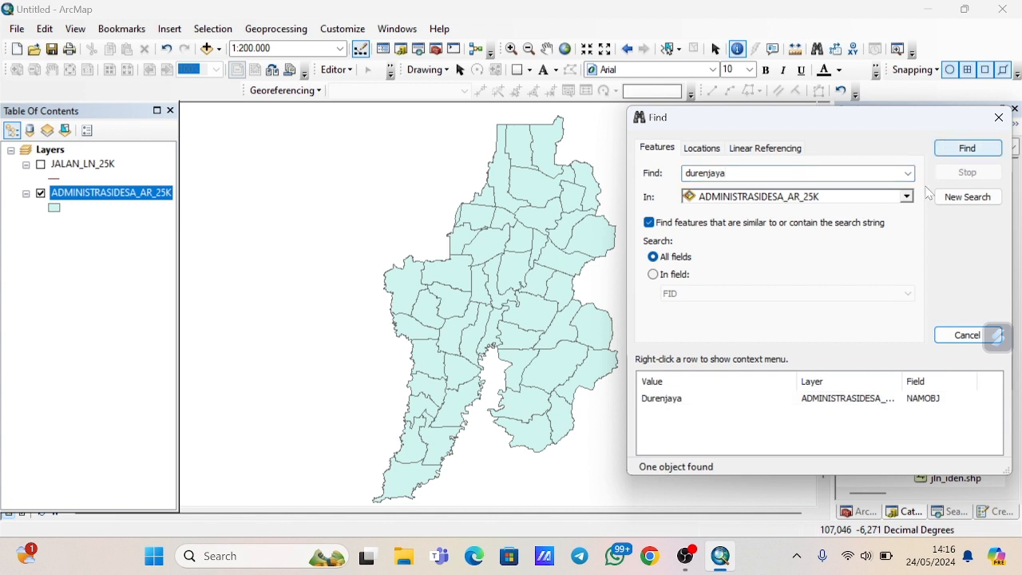
{"action": "left_click", "coordinate": [673, 402]}
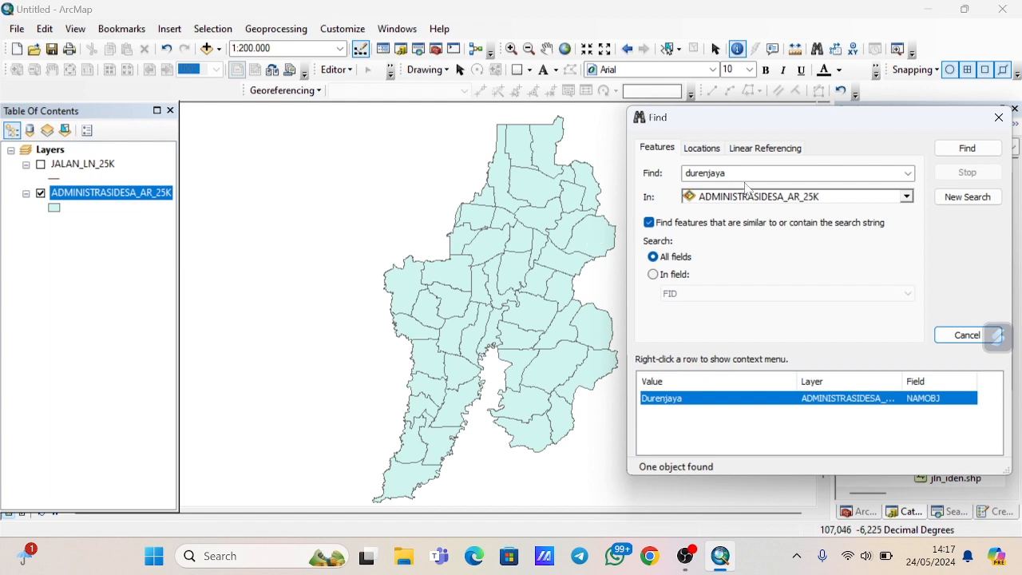
{"action": "left_click", "coordinate": [959, 337]}
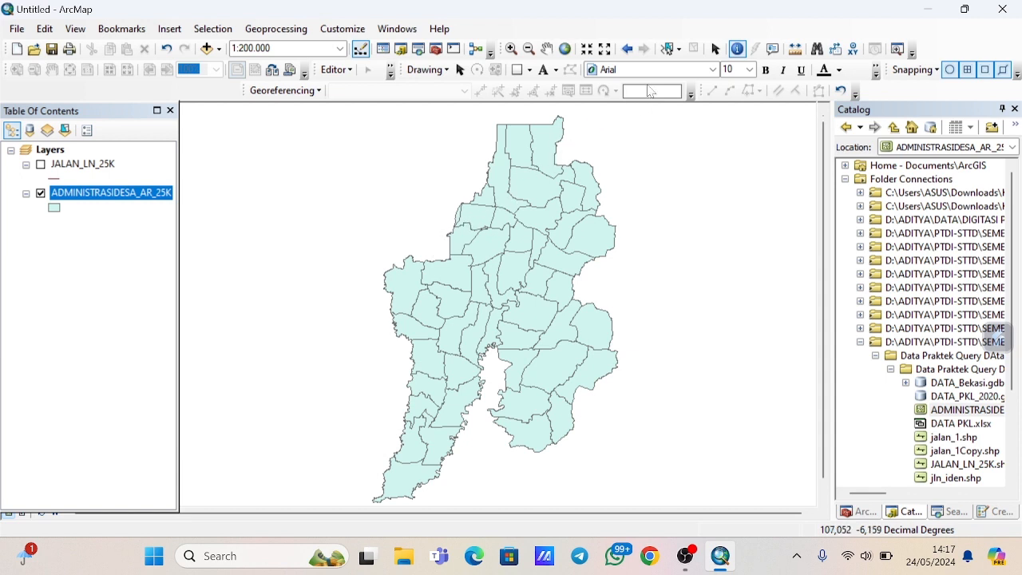
Select the group of village polygons at the northern end of the map with Select by Rectangle.
{"action": "left_click", "coordinate": [678, 50]}
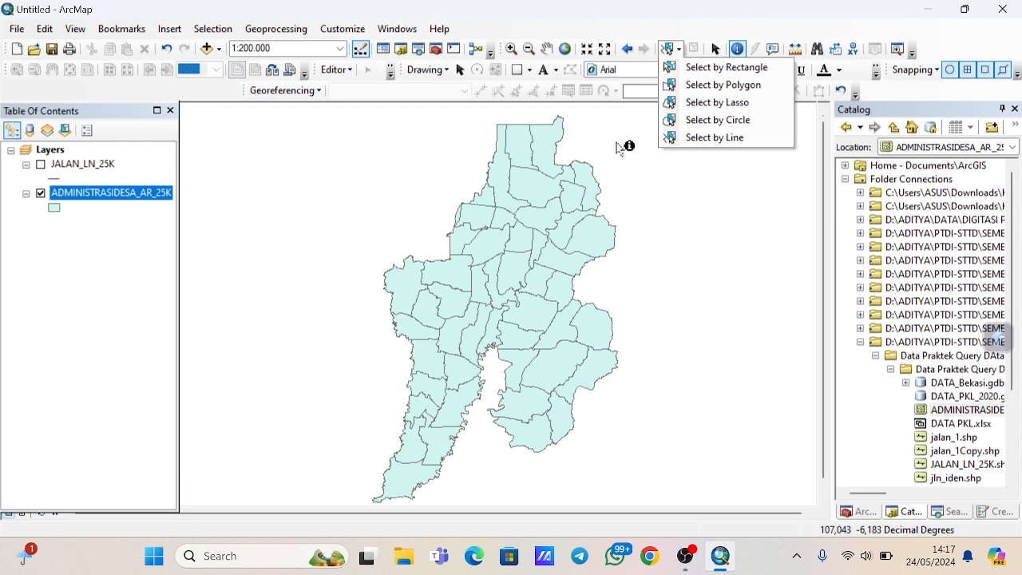
{"action": "left_click", "coordinate": [691, 68]}
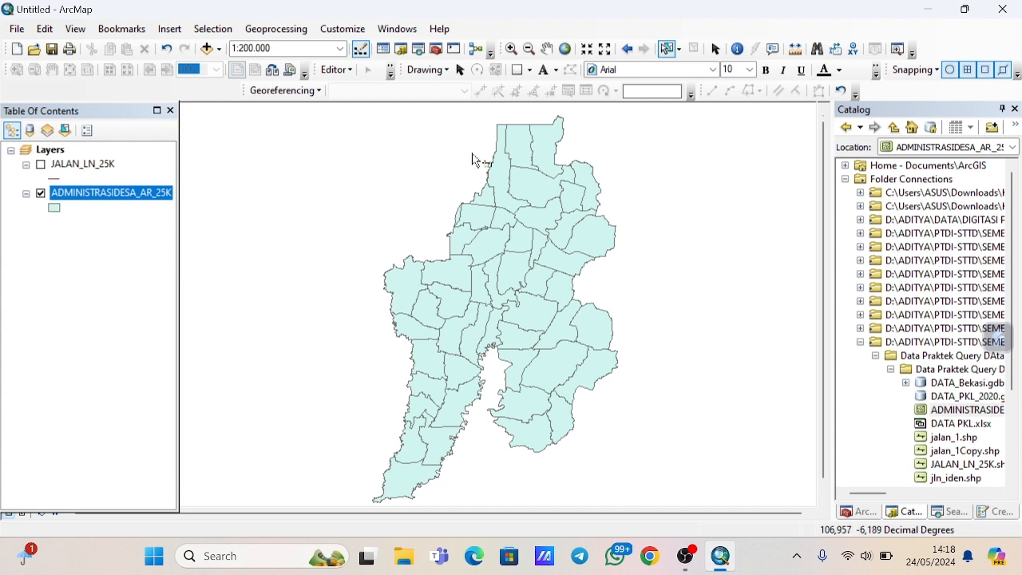
{"action": "left_click_drag", "start_coordinate": [471, 151], "coordinate": [612, 200]}
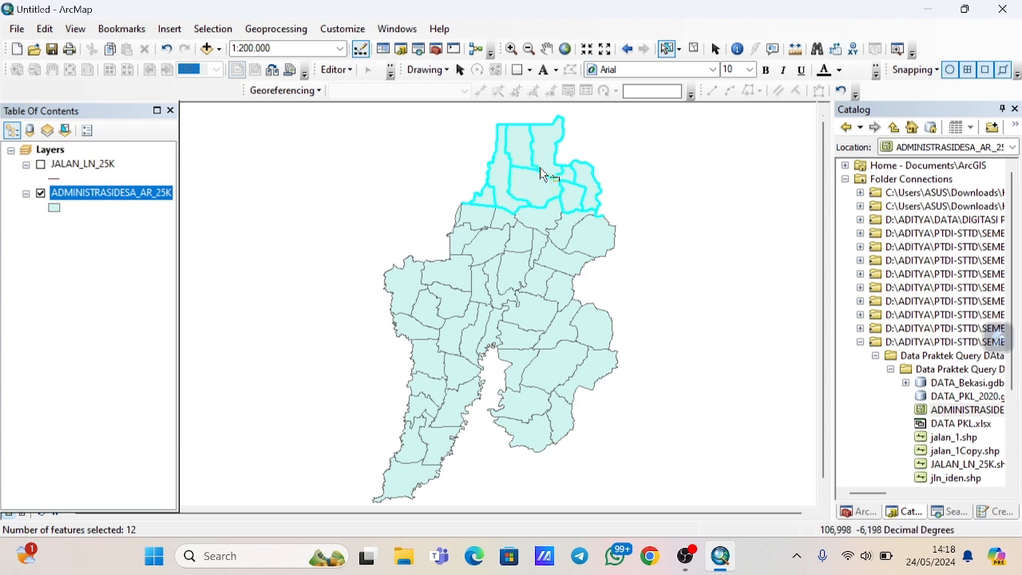
Select the village polygons across the middle of the map, from the western edge to the centre-east, with Select by Polygon.
{"action": "left_click", "coordinate": [677, 50]}
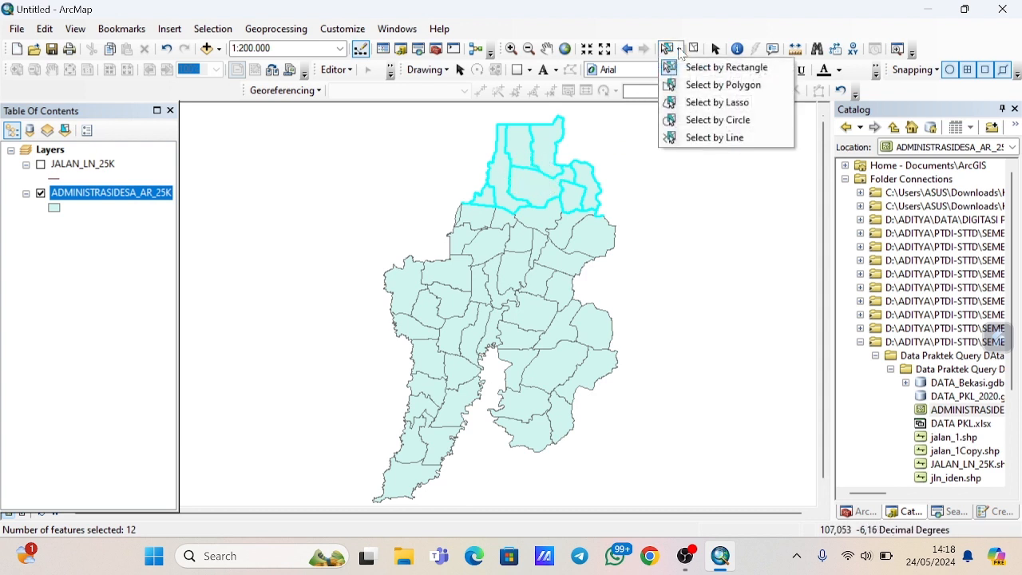
{"action": "left_click", "coordinate": [723, 84]}
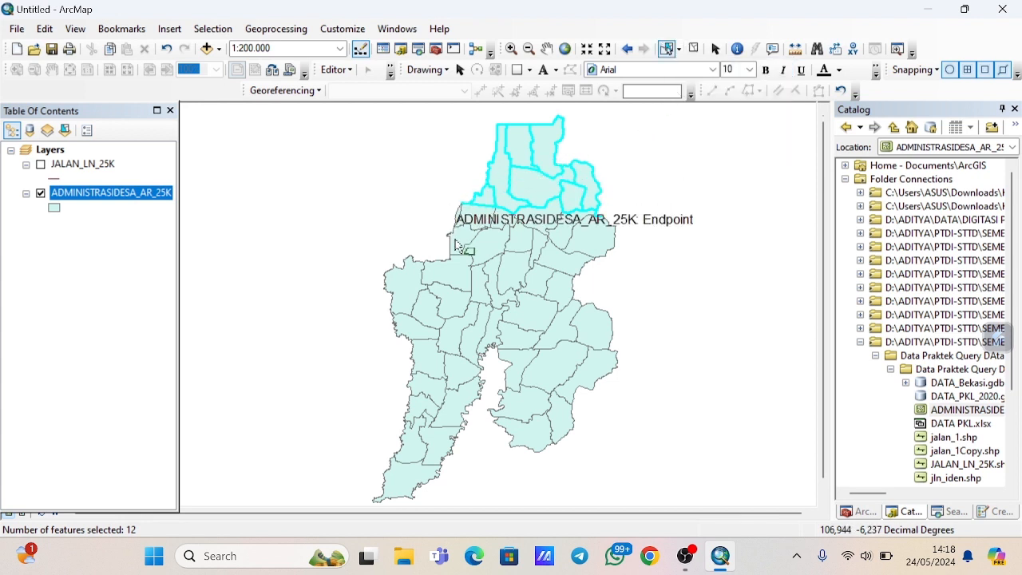
{"action": "left_click", "coordinate": [423, 241]}
{"action": "left_click", "coordinate": [511, 249]}
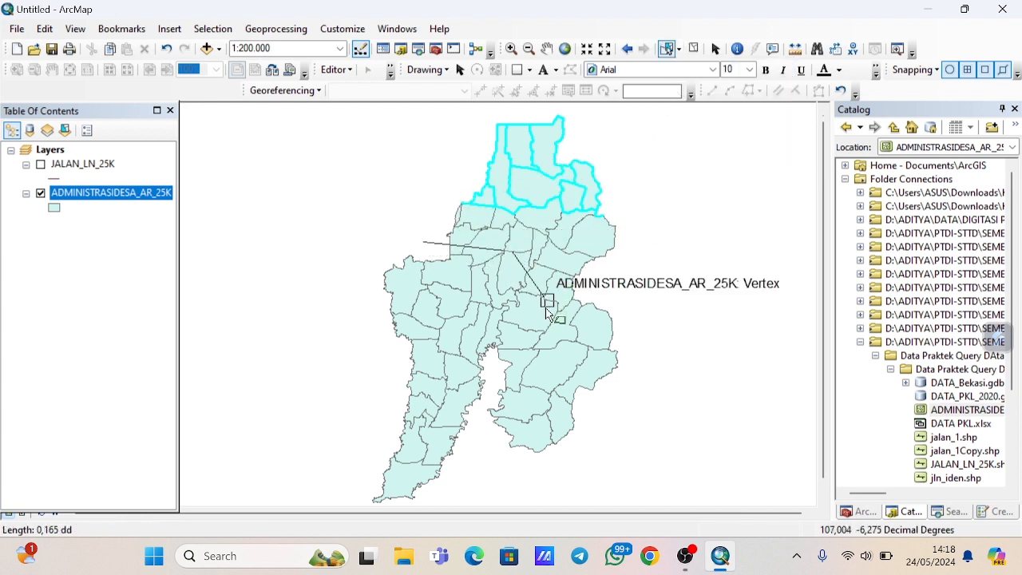
{"action": "left_click", "coordinate": [546, 307]}
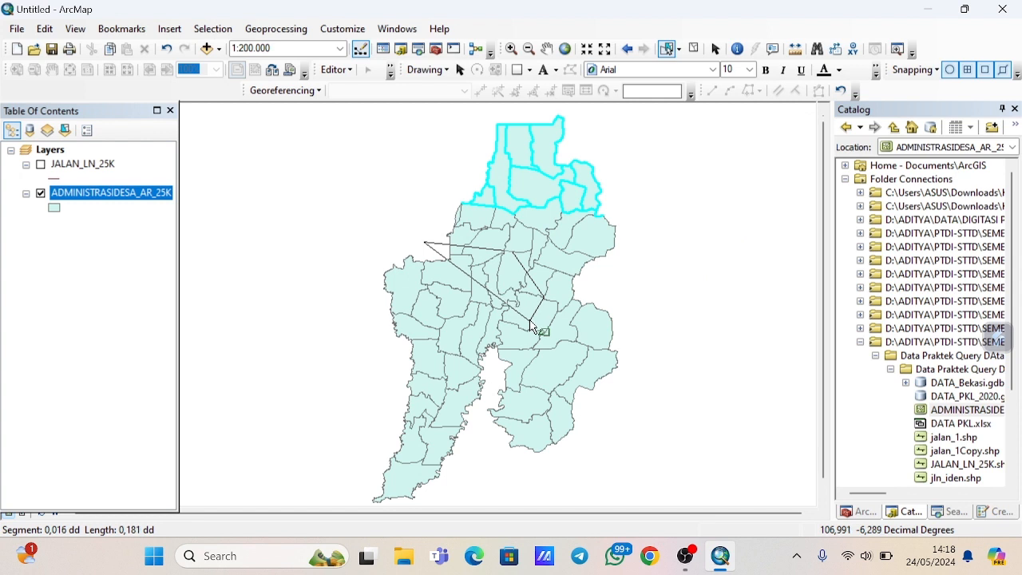
{"action": "left_click", "coordinate": [502, 321]}
{"action": "left_click", "coordinate": [506, 292]}
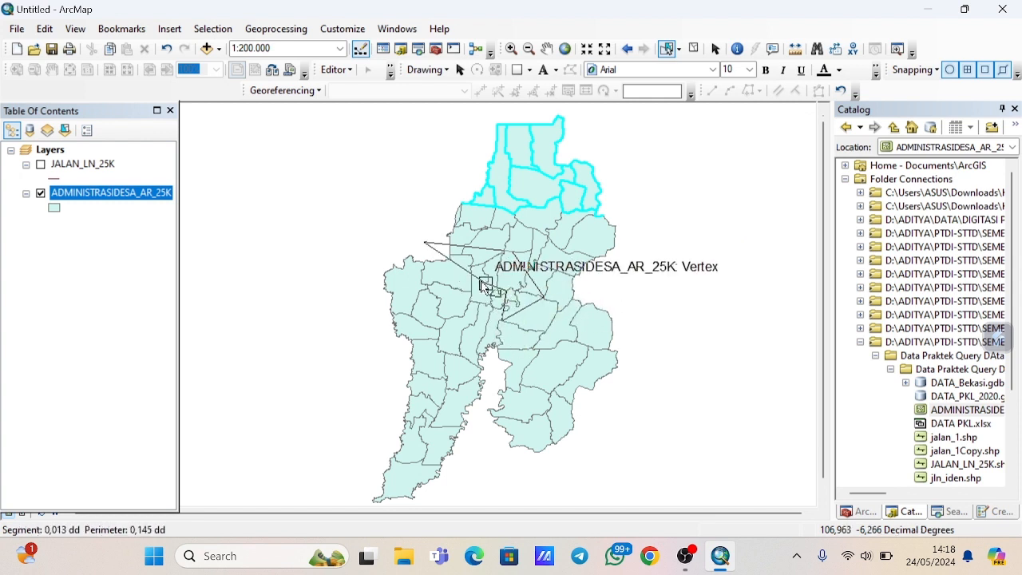
{"action": "left_click", "coordinate": [483, 285]}
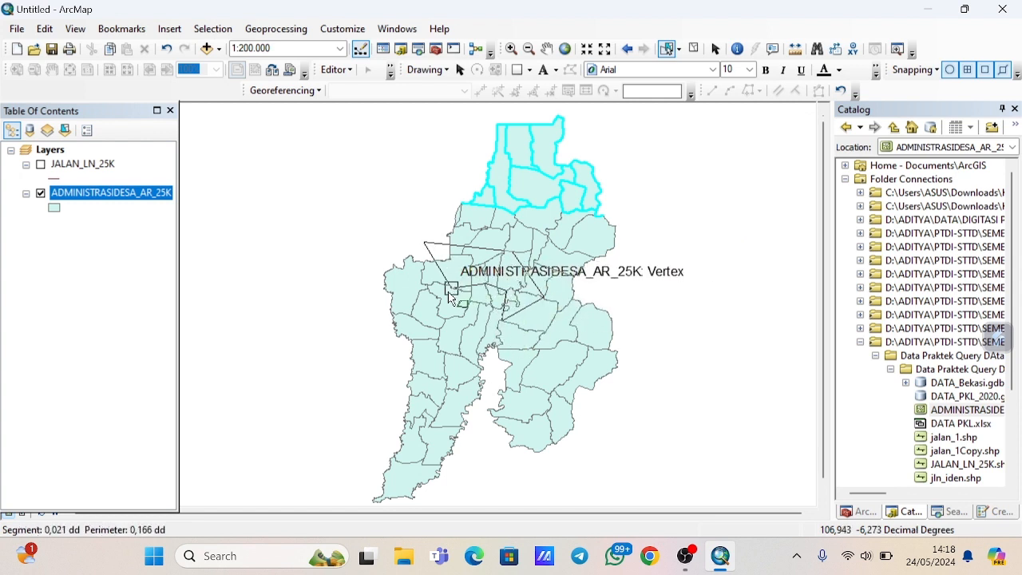
{"action": "left_click", "coordinate": [416, 302]}
{"action": "double_click", "coordinate": [421, 281]}
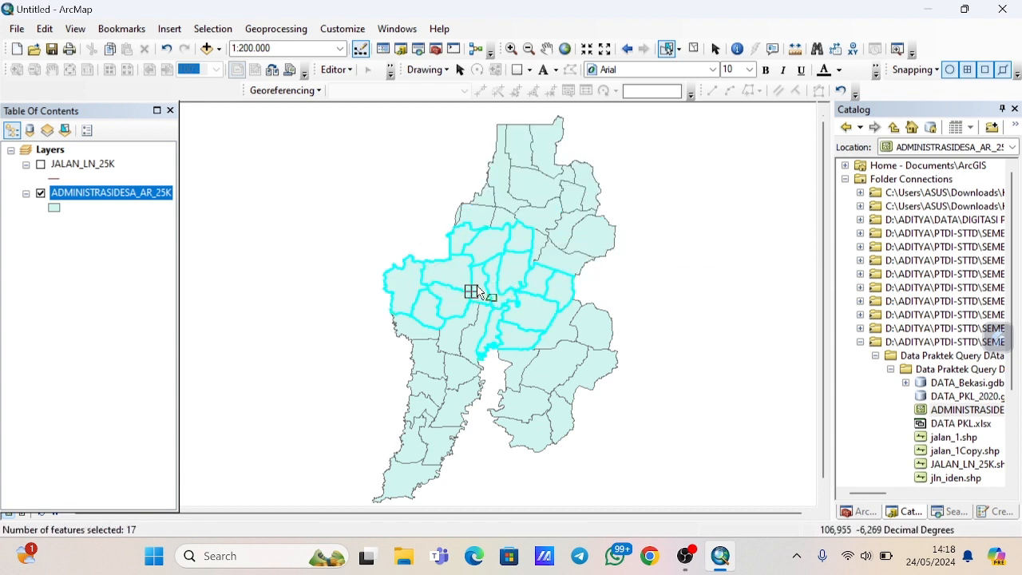
Select the cluster of village polygons at the southeastern end of the map with Select by Lasso.
{"action": "left_click", "coordinate": [679, 49]}
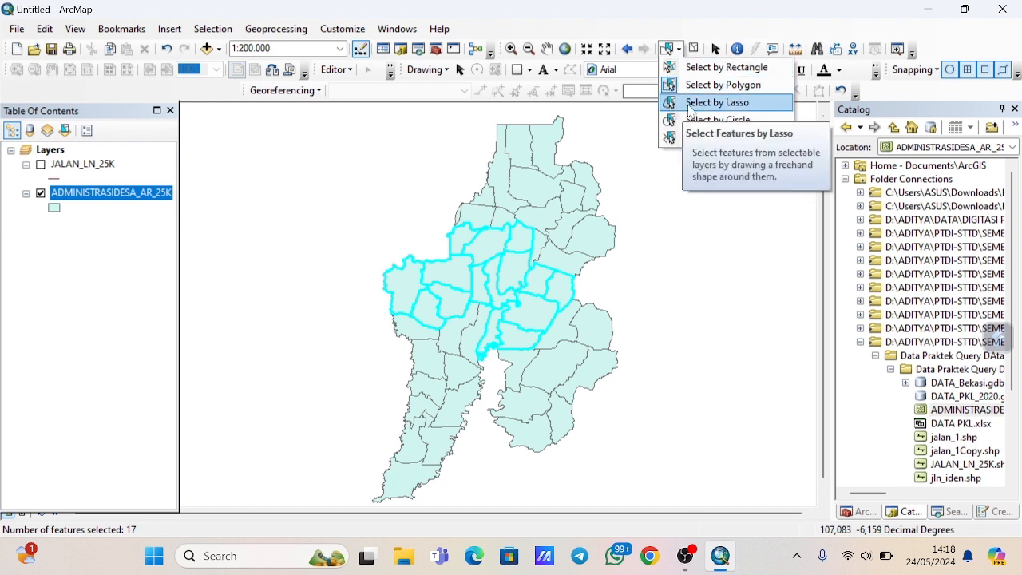
{"action": "left_click", "coordinate": [691, 105]}
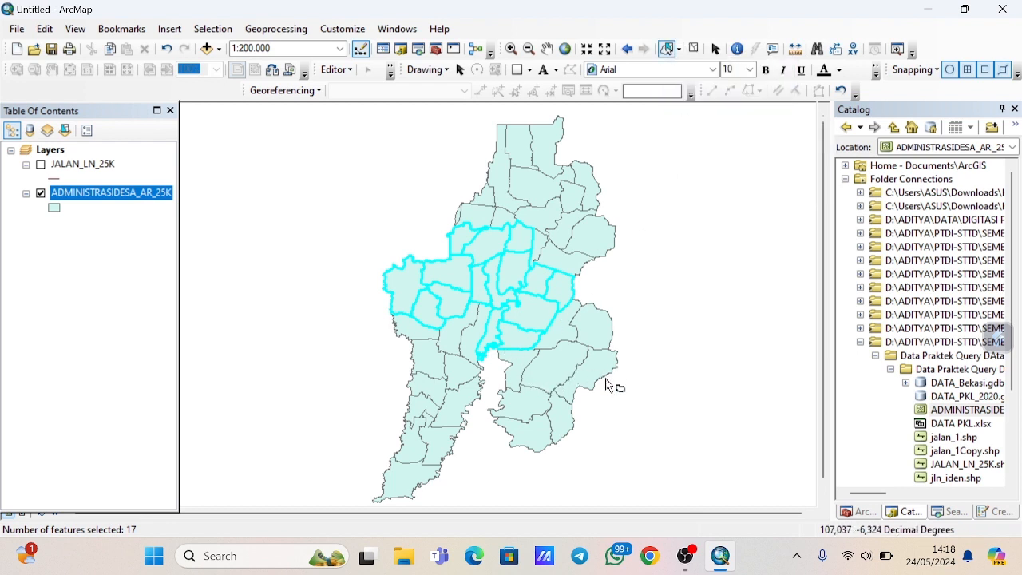
{"action": "mouse_move", "coordinate": [605, 376]}
{"action": "left_mouse_down"}
{"action": "mouse_move", "coordinate": [586, 357]}
{"action": "mouse_move", "coordinate": [550, 369]}
{"action": "mouse_move", "coordinate": [527, 382]}
{"action": "mouse_move", "coordinate": [523, 411]}
{"action": "mouse_move", "coordinate": [539, 431]}
{"action": "mouse_move", "coordinate": [569, 438]}
{"action": "mouse_move", "coordinate": [567, 396]}
{"action": "mouse_move", "coordinate": [602, 381]}
{"action": "mouse_move", "coordinate": [593, 403]}
{"action": "left_mouse_up"}
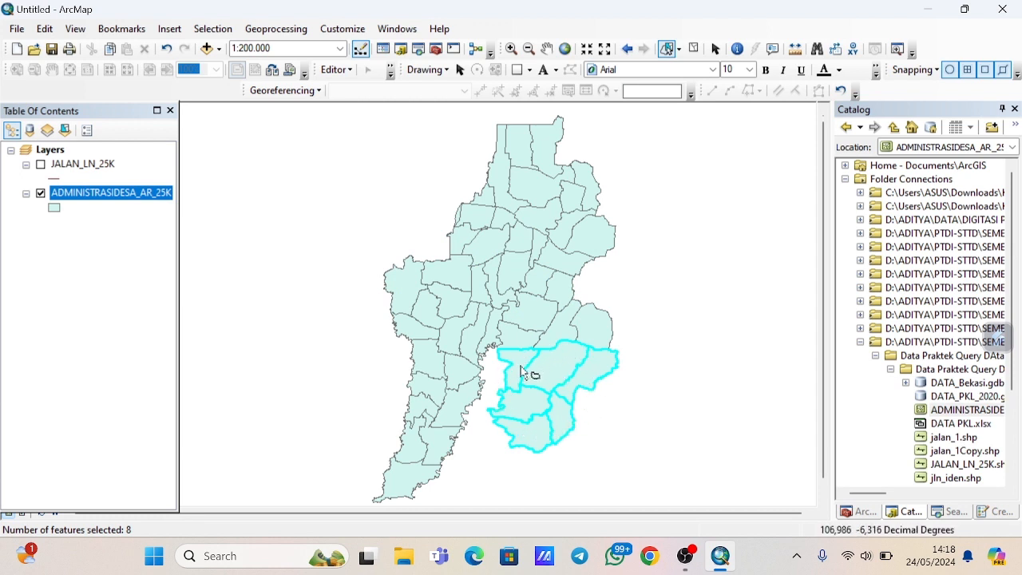
Select the village polygons in the northwestern centre of the map with Select by Circle.
{"action": "left_click", "coordinate": [678, 49]}
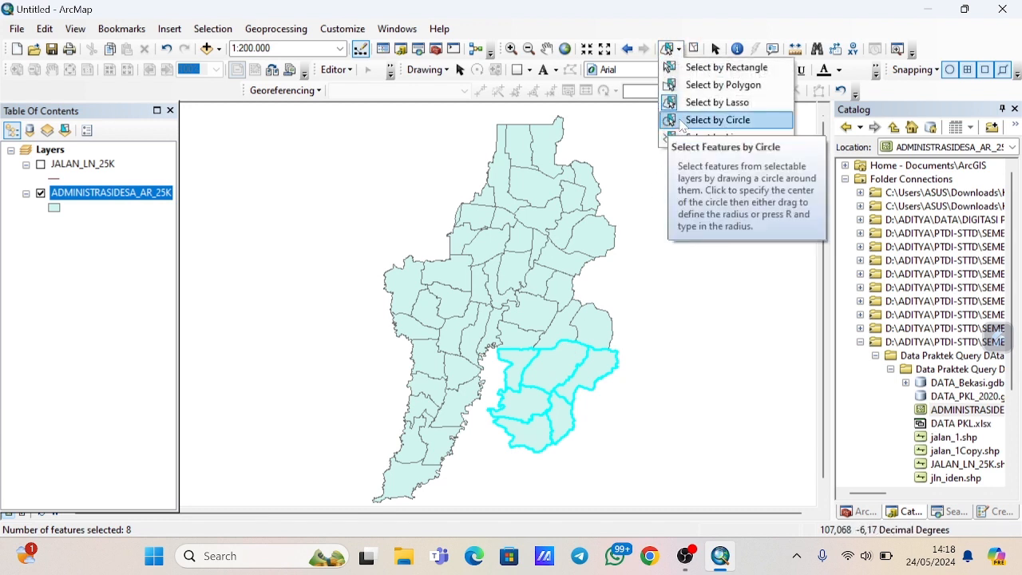
{"action": "left_click", "coordinate": [717, 120]}
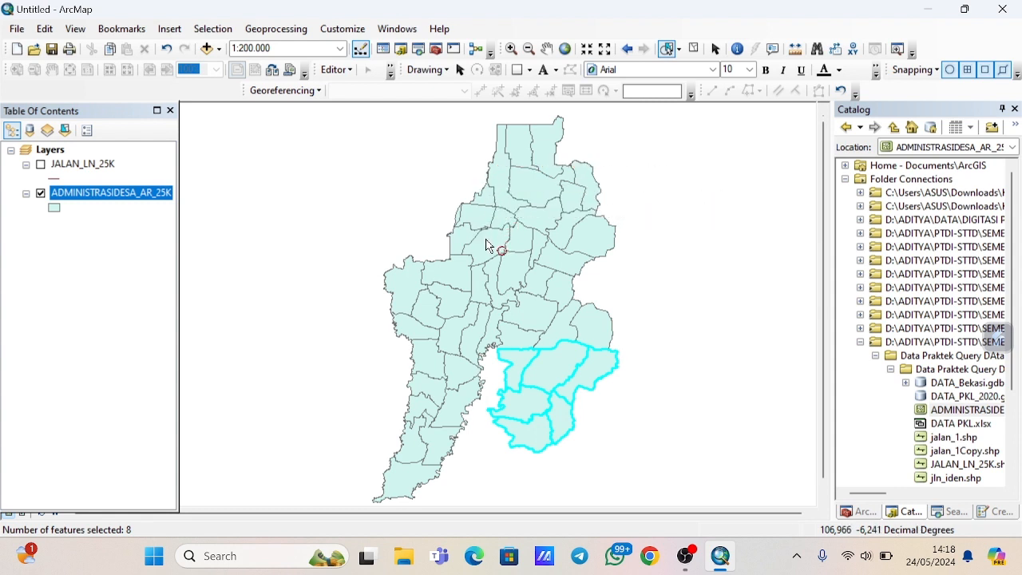
{"action": "left_click_drag", "start_coordinate": [487, 240], "coordinate": [515, 282]}
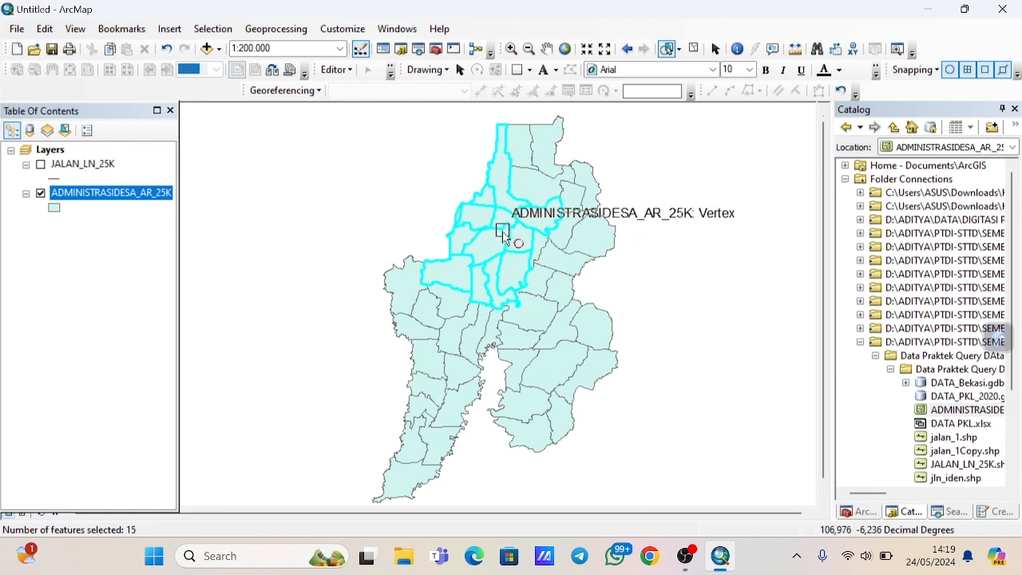
Select the village polygons crossed by a west-to-east line through the middle of the map with Select by Line.
{"action": "left_click", "coordinate": [678, 48]}
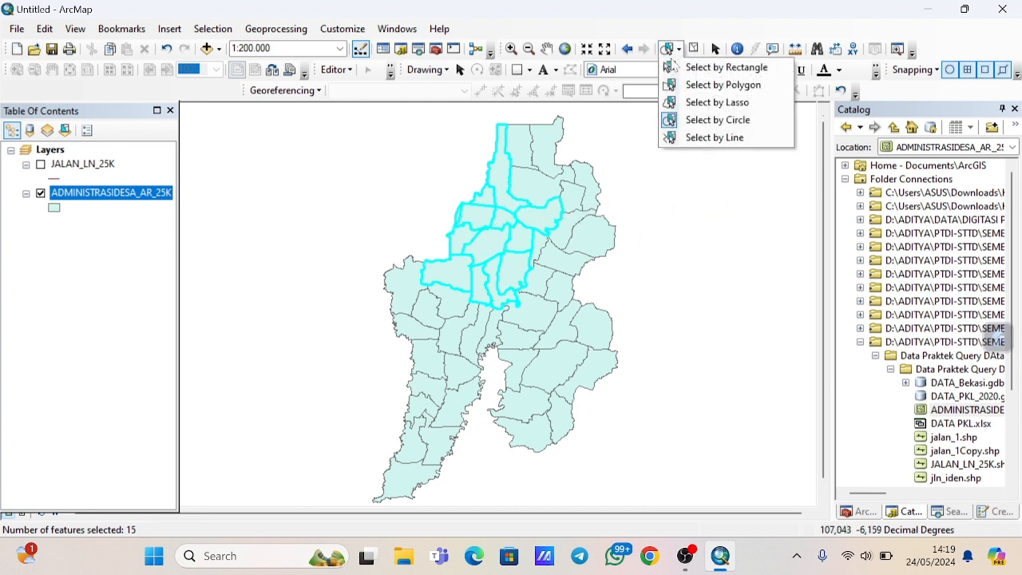
{"action": "left_click", "coordinate": [674, 139]}
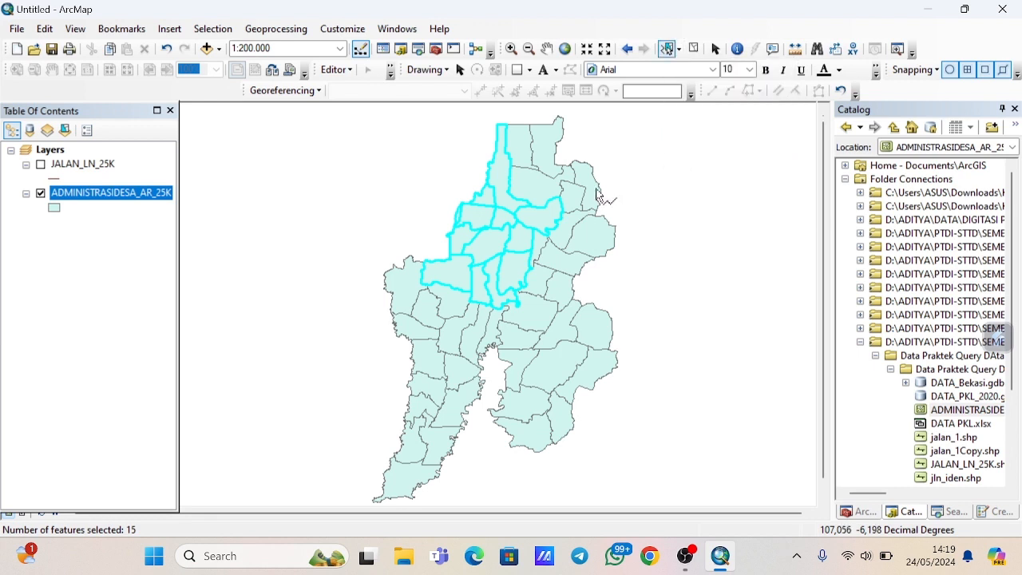
{"action": "left_click", "coordinate": [389, 378]}
{"action": "left_click", "coordinate": [423, 352]}
{"action": "left_click", "coordinate": [462, 336]}
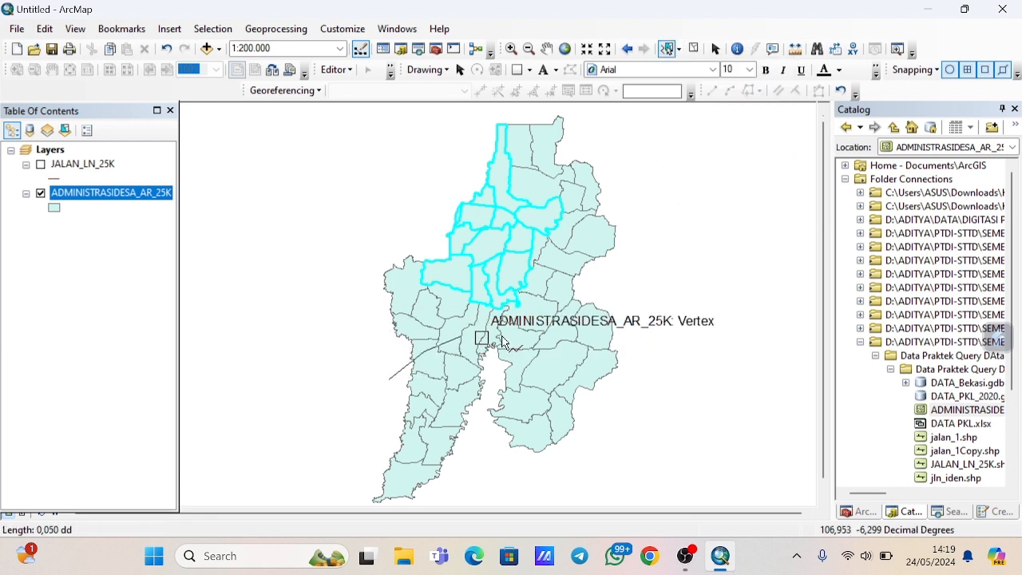
{"action": "left_click", "coordinate": [521, 336]}
{"action": "double_click", "coordinate": [587, 332]}
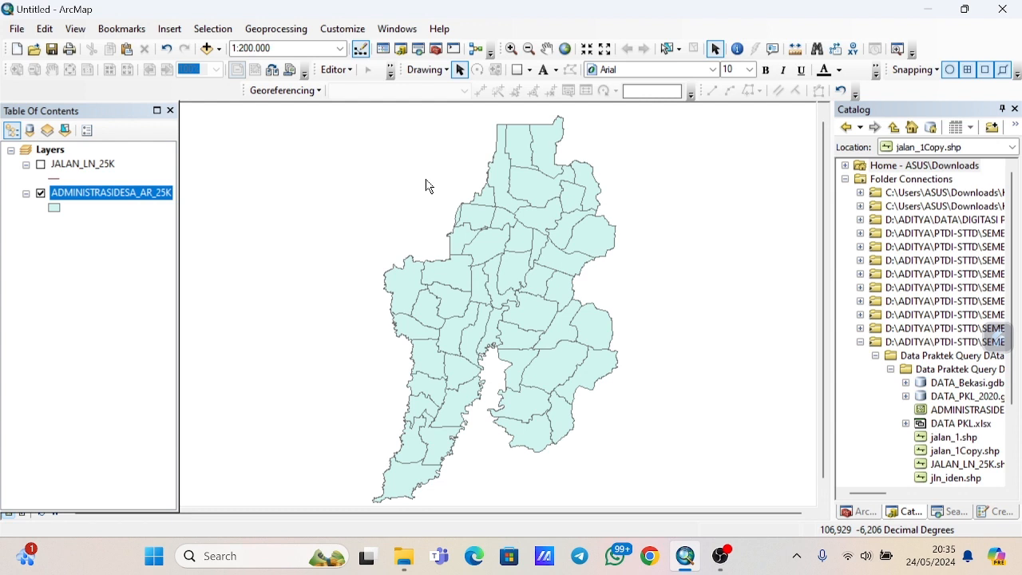
Open the attribute table of the ADMINISTRASIDESA_AR_25K layer and bring its WADMKK field into view.
{"action": "right_click", "coordinate": [170, 192]}
{"action": "left_click", "coordinate": [202, 236]}
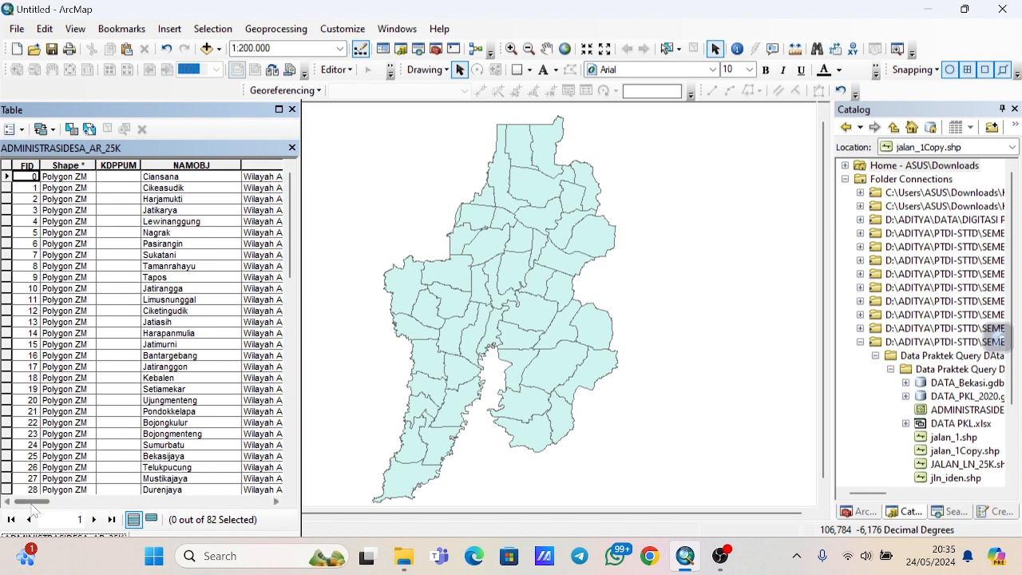
{"action": "left_click_drag", "start_coordinate": [32, 503], "coordinate": [92, 508]}
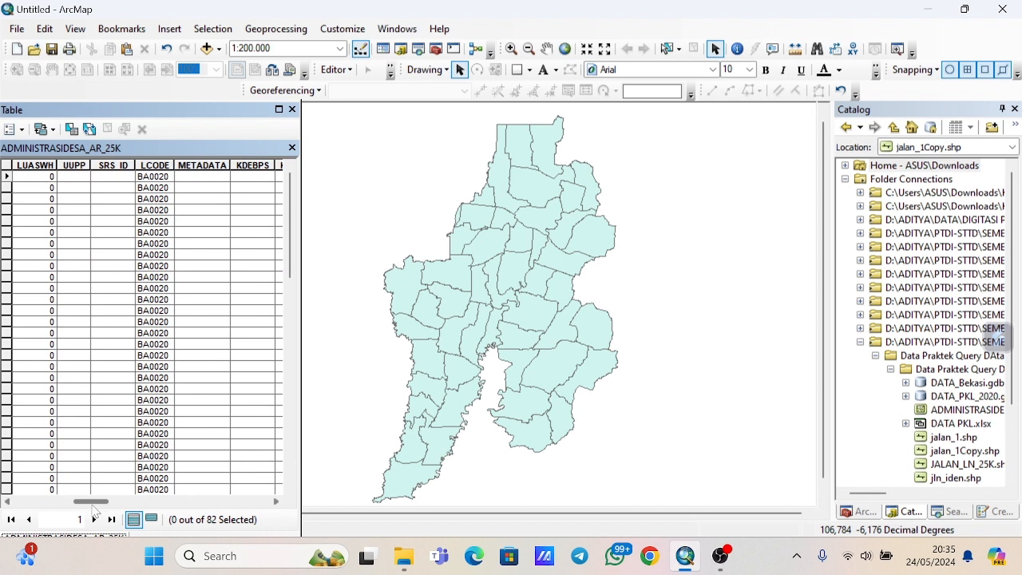
{"action": "left_click_drag", "start_coordinate": [92, 507], "coordinate": [212, 480]}
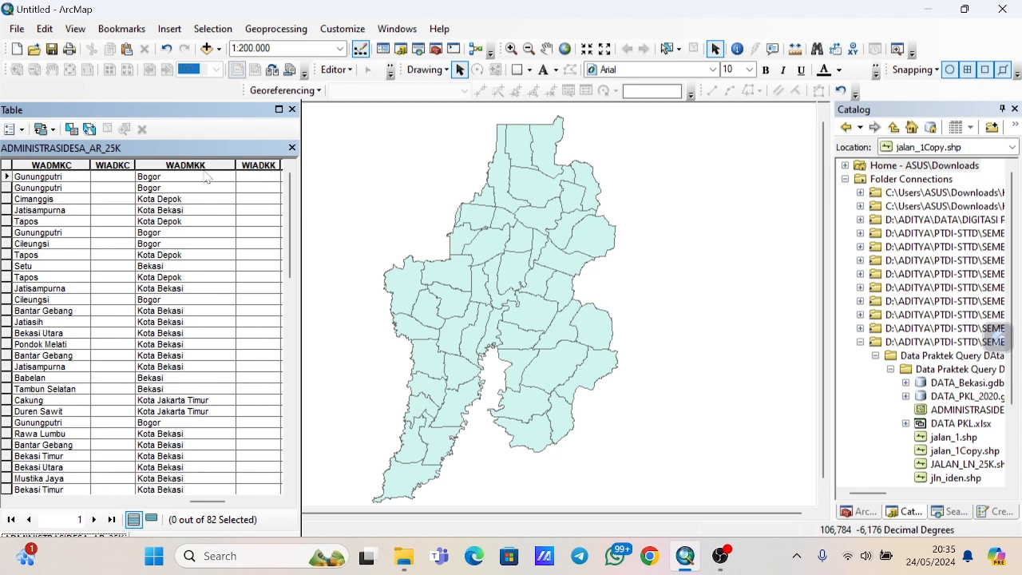
Start Select By Attributes for the table and list the unique values of the WADMKK field.
{"action": "left_click", "coordinate": [23, 129]}
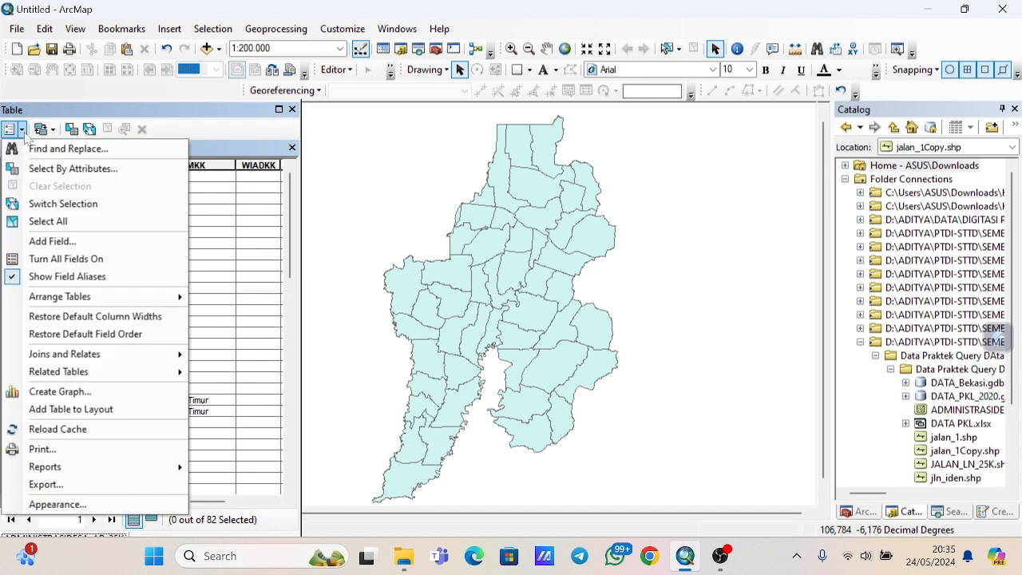
{"action": "left_click", "coordinate": [59, 170]}
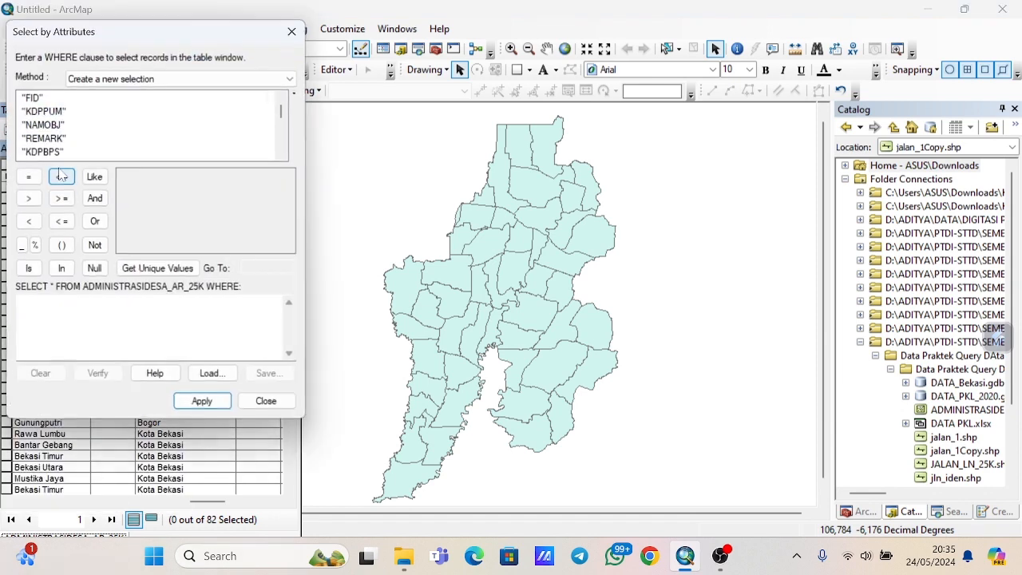
{"action": "scroll", "coordinate": [82, 141], "scroll_direction": "down", "scroll_amount": 3}
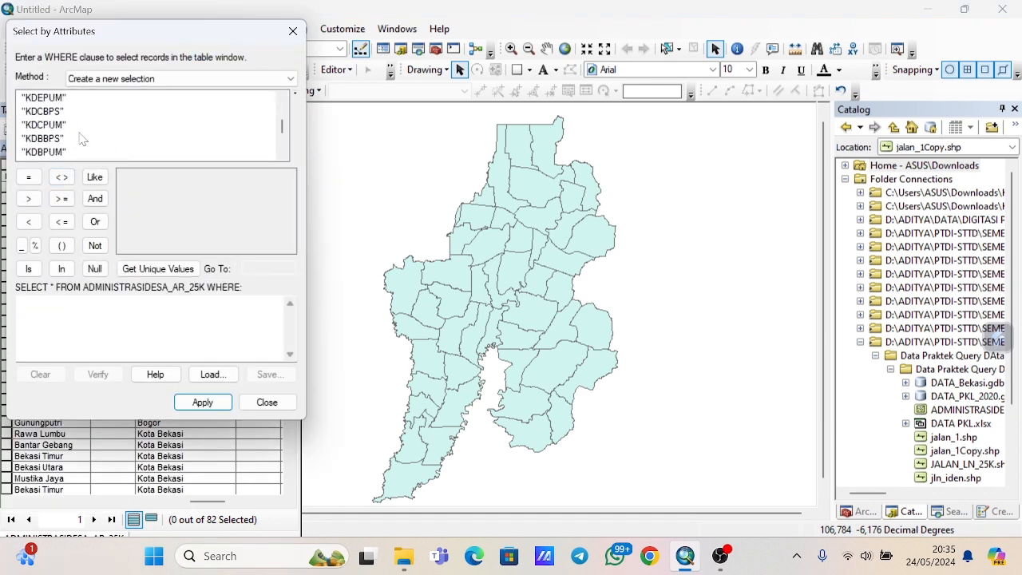
{"action": "scroll", "coordinate": [74, 147], "scroll_direction": "down", "scroll_amount": 1}
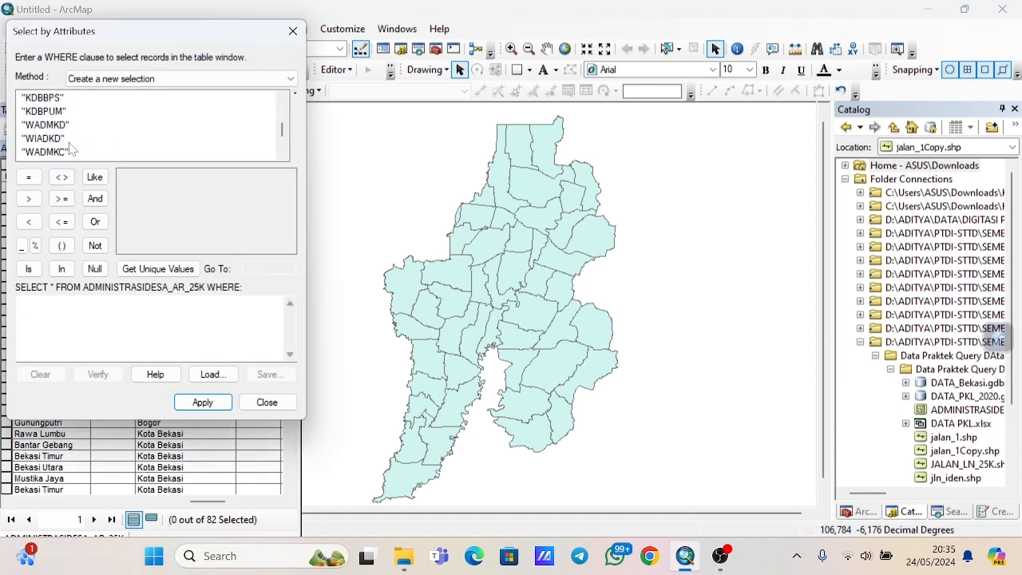
{"action": "scroll", "coordinate": [70, 148], "scroll_direction": "down", "scroll_amount": 1}
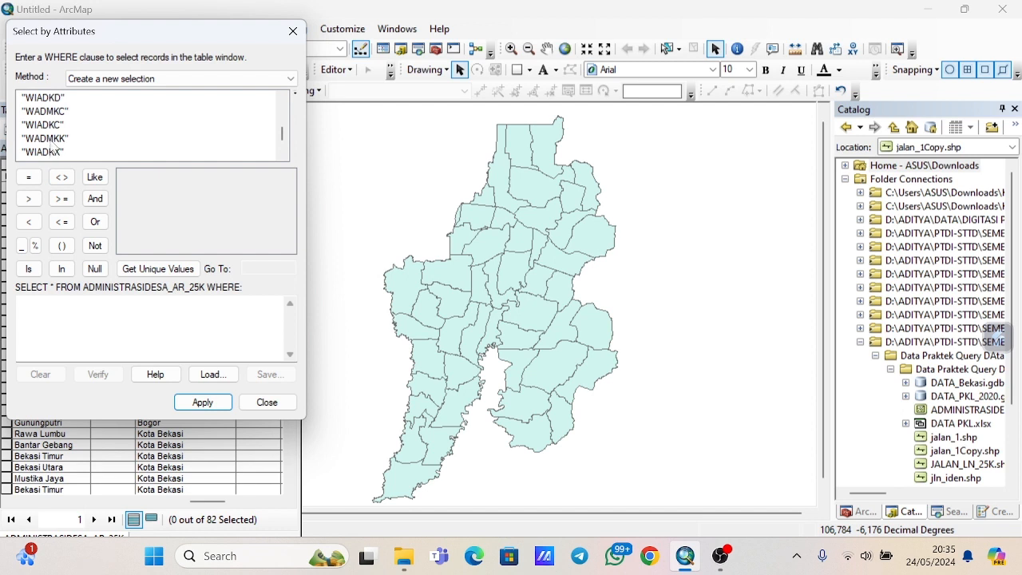
{"action": "left_click", "coordinate": [53, 140]}
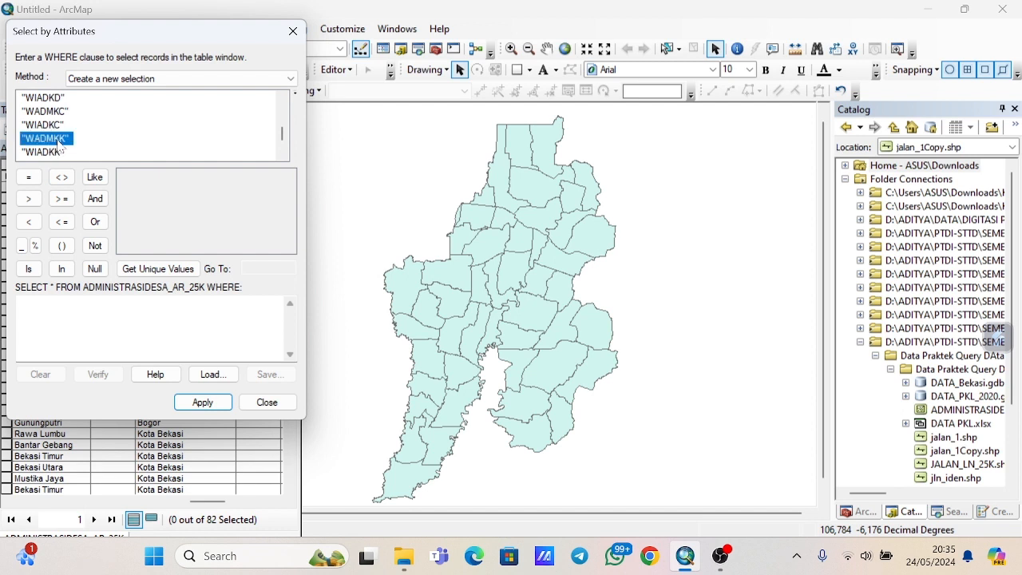
{"action": "left_click", "coordinate": [146, 271]}
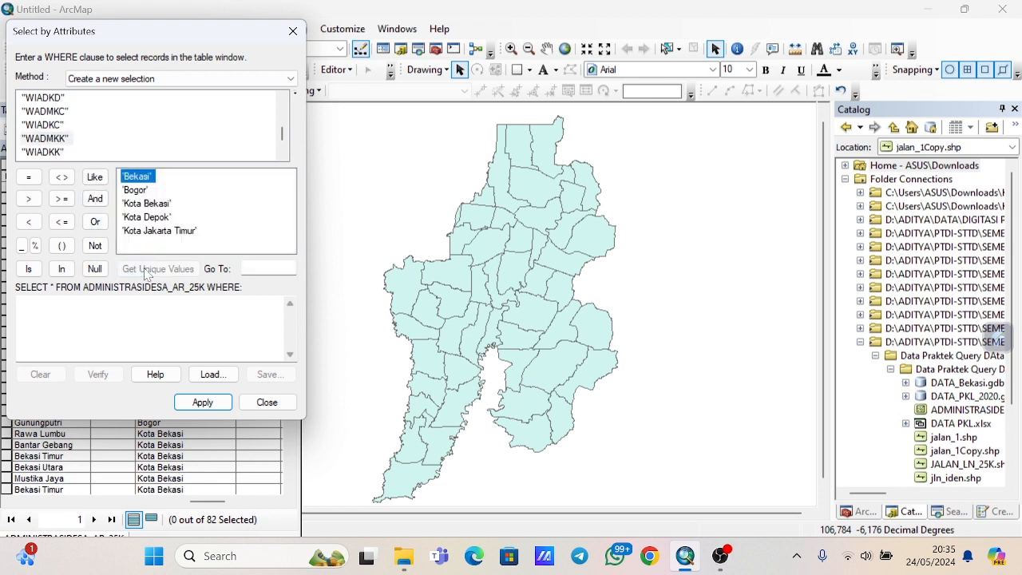
Build the WHERE clause "WADMKK" = 'Bogor' and apply it as a new selection.
{"action": "left_click", "coordinate": [142, 192]}
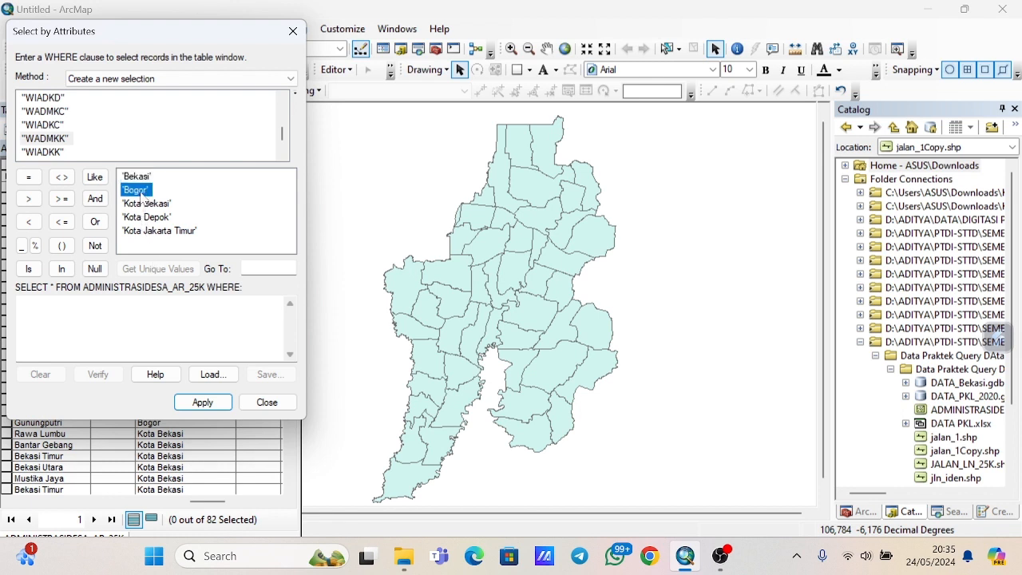
{"action": "left_click", "coordinate": [32, 308]}
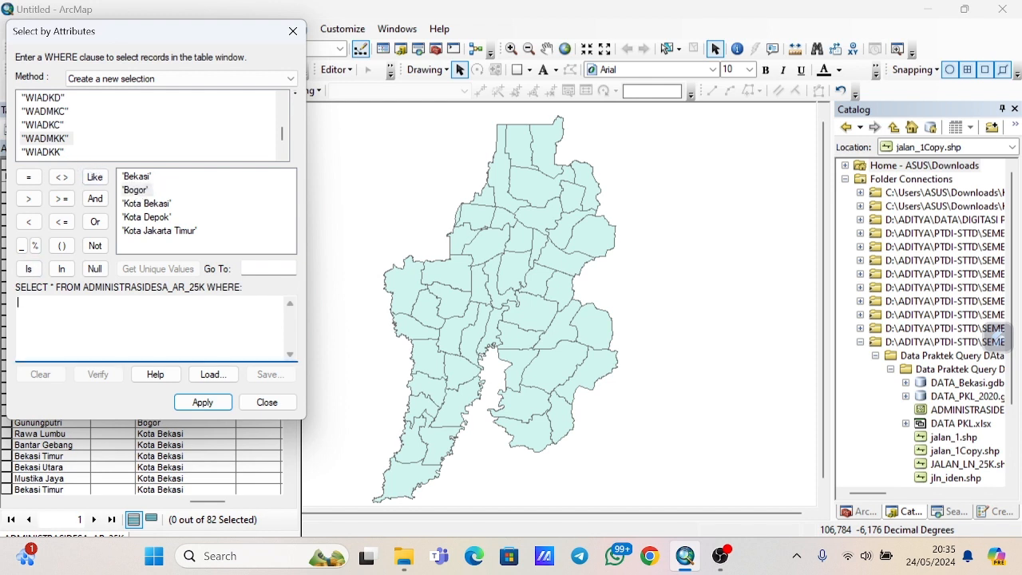
{"action": "double_click", "coordinate": [67, 138]}
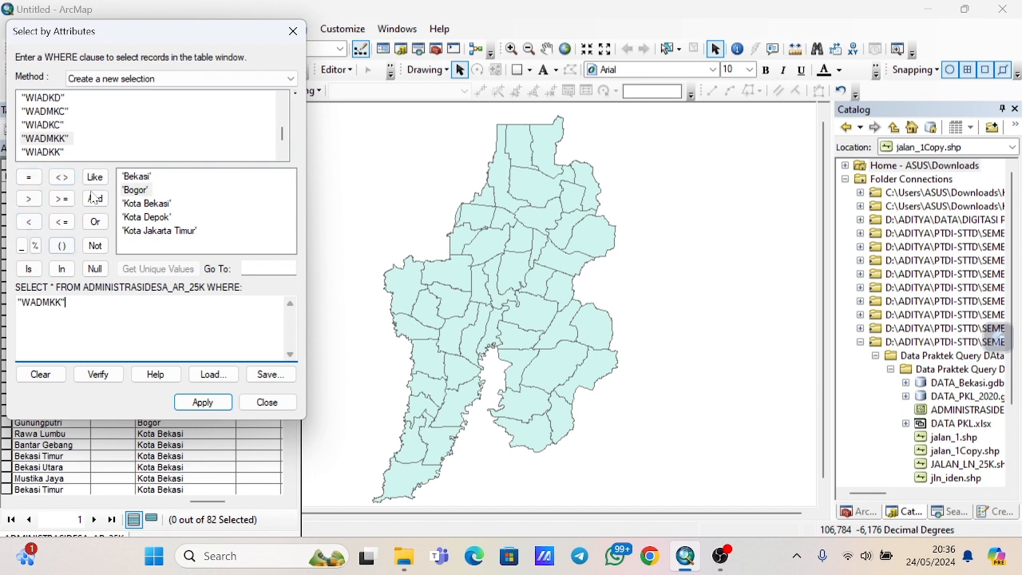
{"action": "left_click", "coordinate": [29, 178]}
{"action": "double_click", "coordinate": [136, 190]}
{"action": "left_click", "coordinate": [198, 402]}
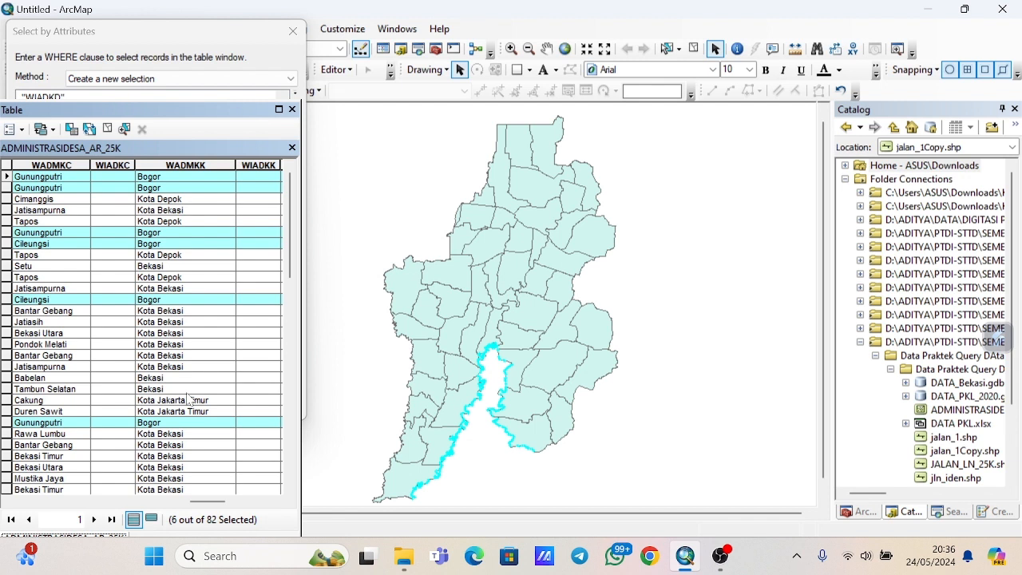
Show only the selected records in the attribute table and review their fields across to WADMKK and back.
{"action": "left_click", "coordinate": [151, 520]}
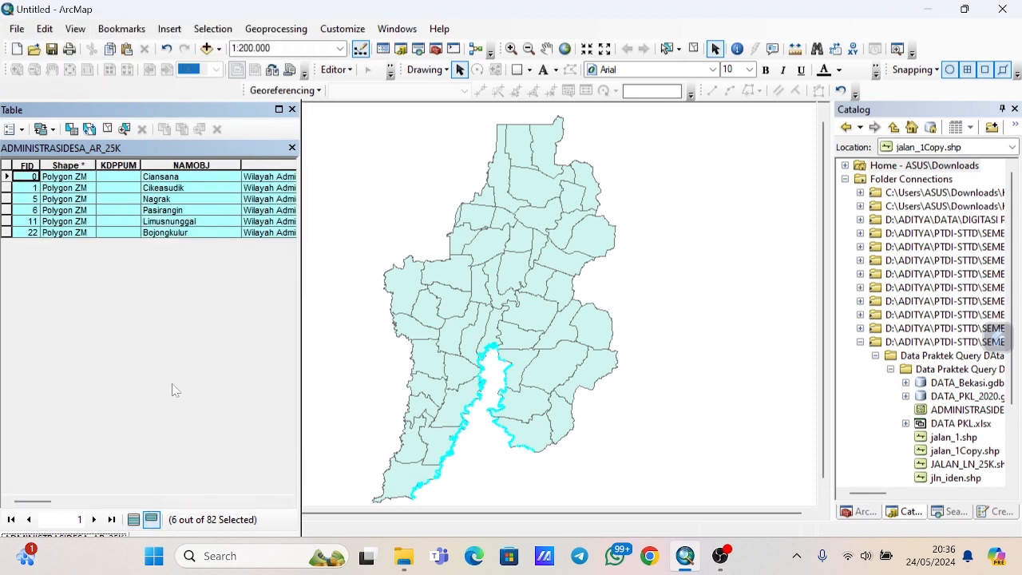
{"action": "left_click", "coordinate": [146, 500]}
{"action": "left_click", "coordinate": [146, 500]}
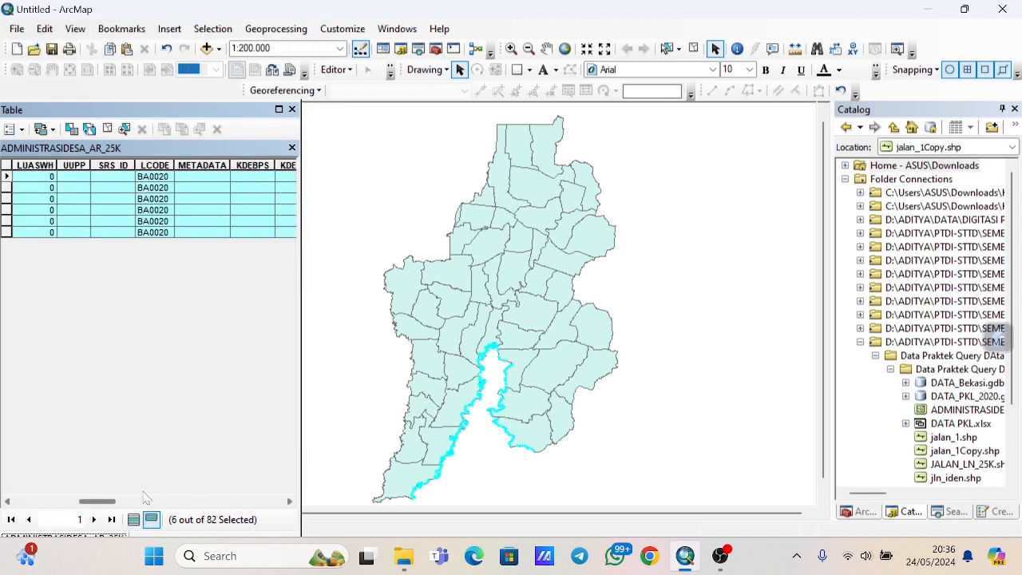
{"action": "left_click_drag", "start_coordinate": [104, 501], "coordinate": [204, 502]}
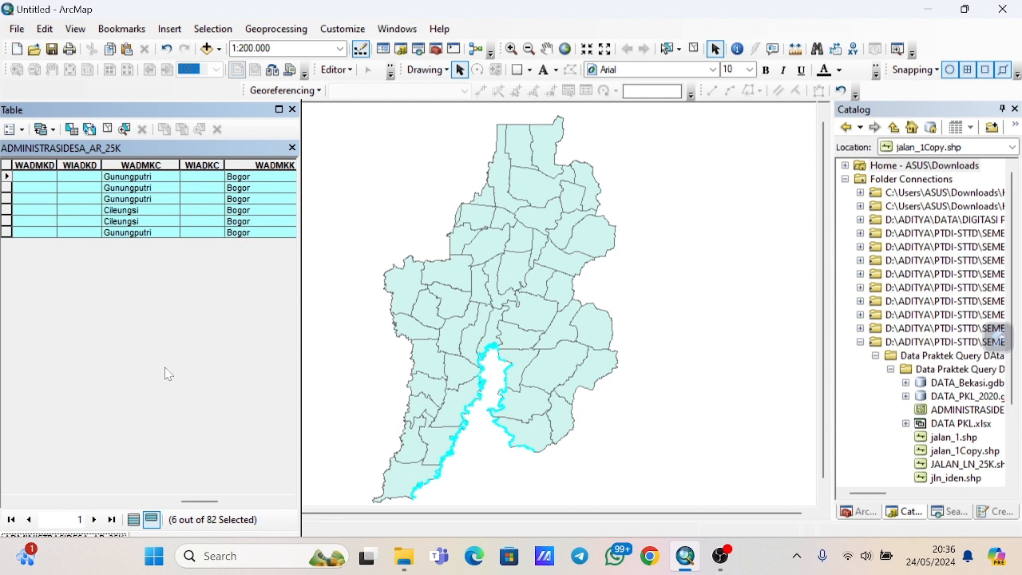
{"action": "left_click_drag", "start_coordinate": [194, 502], "coordinate": [24, 517]}
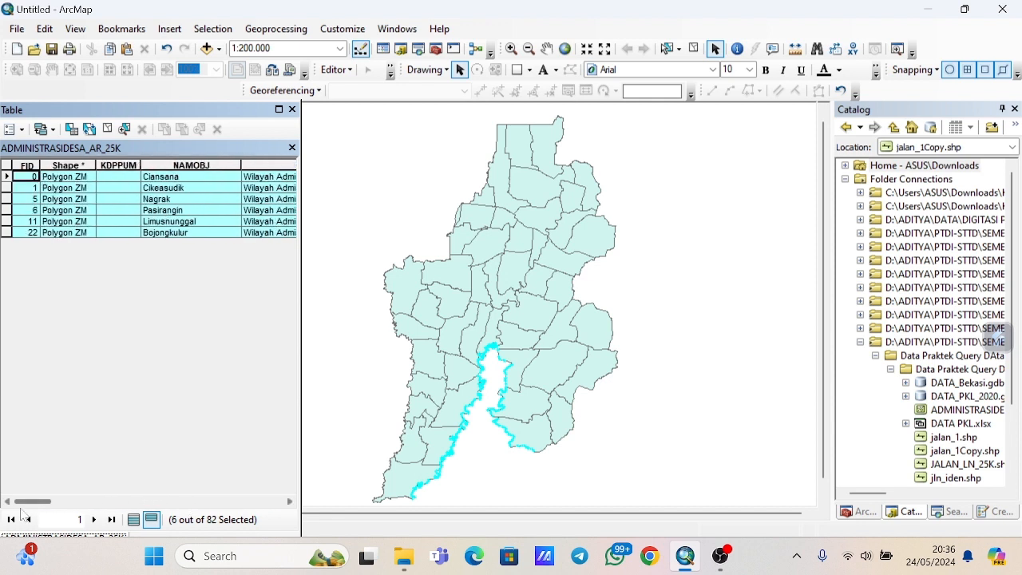
Show all records in the table, clear the current selection and bring the SHAPE_Leng and SHAPE_Area fields into view.
{"action": "left_click", "coordinate": [133, 520]}
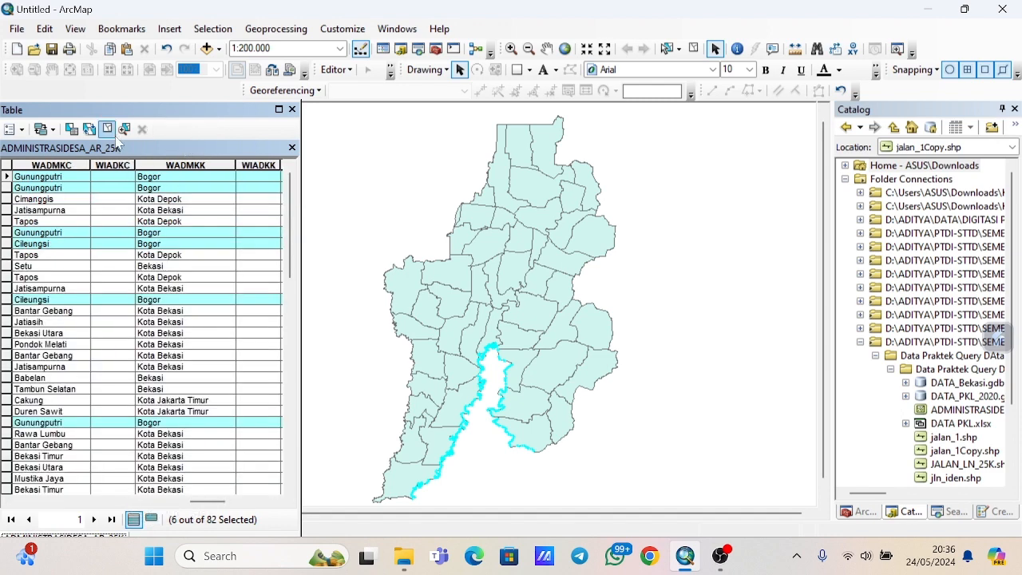
{"action": "left_click", "coordinate": [107, 130]}
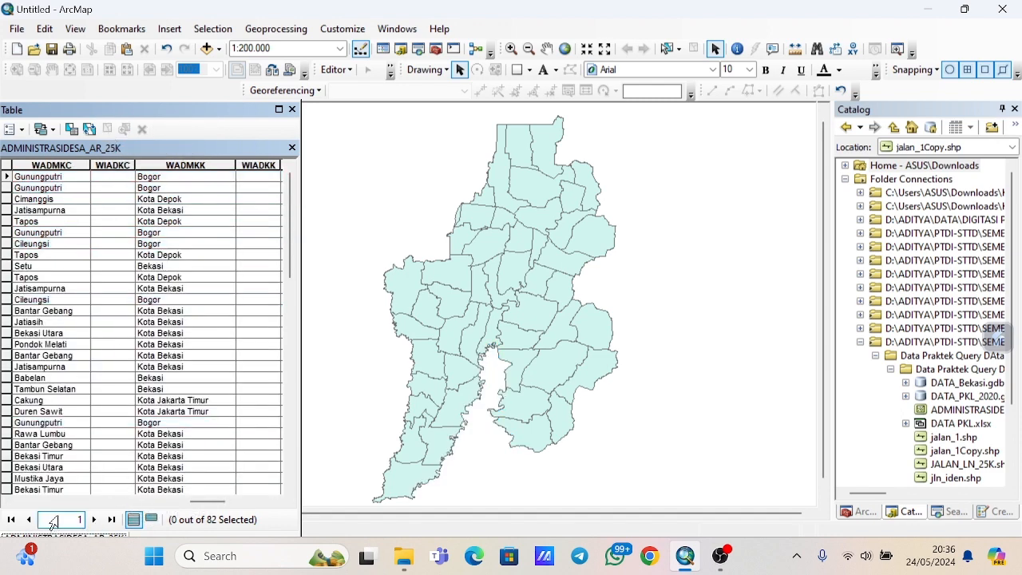
{"action": "left_click_drag", "start_coordinate": [207, 501], "coordinate": [250, 501]}
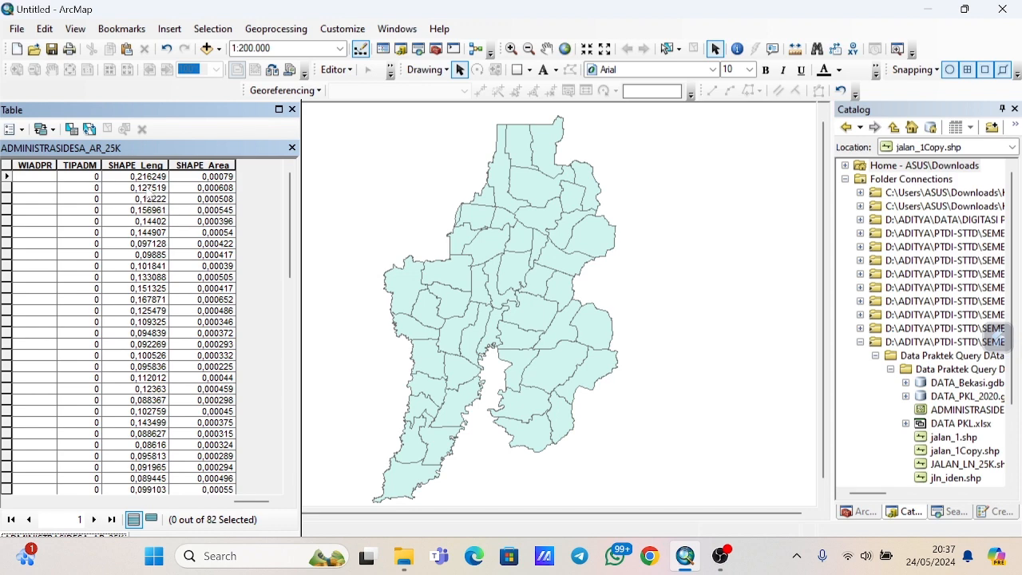
Start Select By Attributes for the table and clear the previous WHERE clause.
{"action": "left_click", "coordinate": [22, 130]}
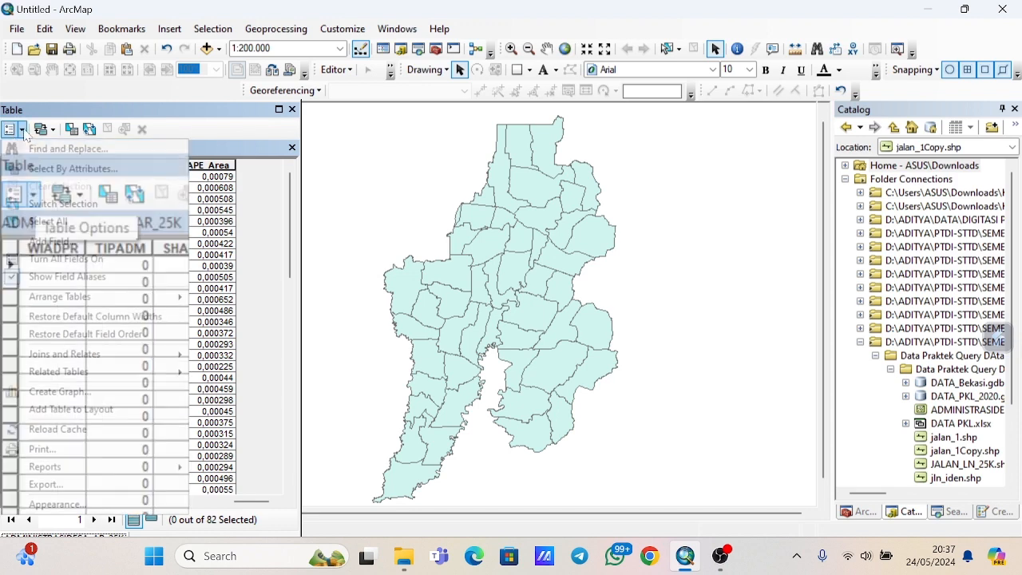
{"action": "left_click", "coordinate": [82, 170]}
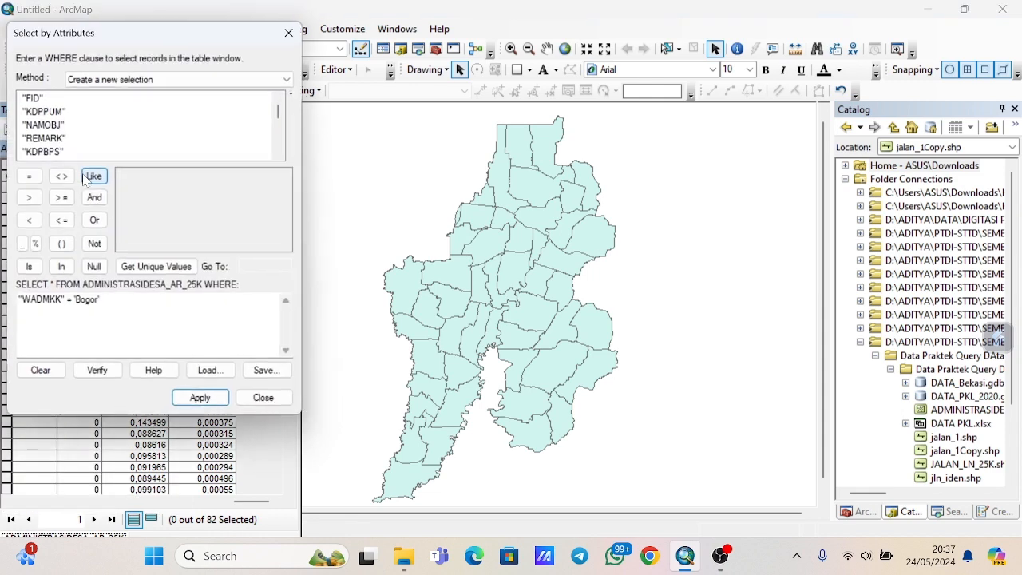
{"action": "scroll", "coordinate": [141, 133], "scroll_direction": "down", "scroll_amount": 3}
{"action": "scroll", "coordinate": [141, 134], "scroll_direction": "down", "scroll_amount": 1}
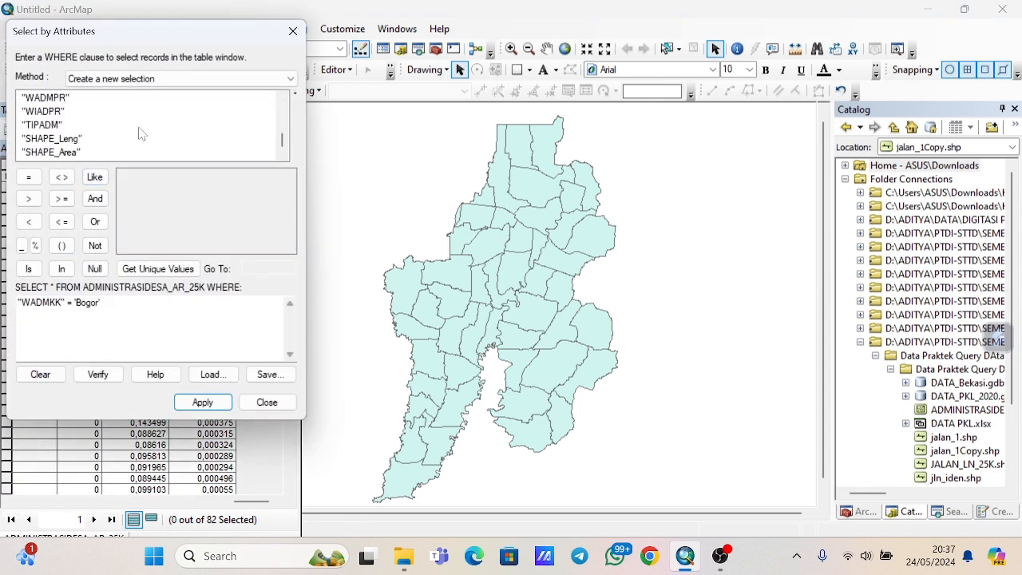
{"action": "left_click", "coordinate": [73, 140]}
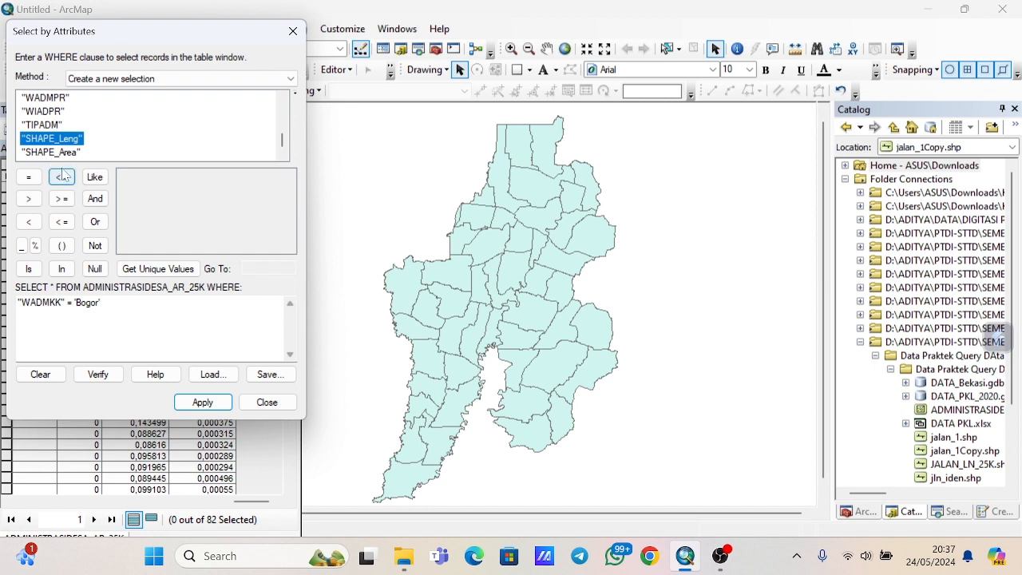
{"action": "left_click", "coordinate": [40, 374]}
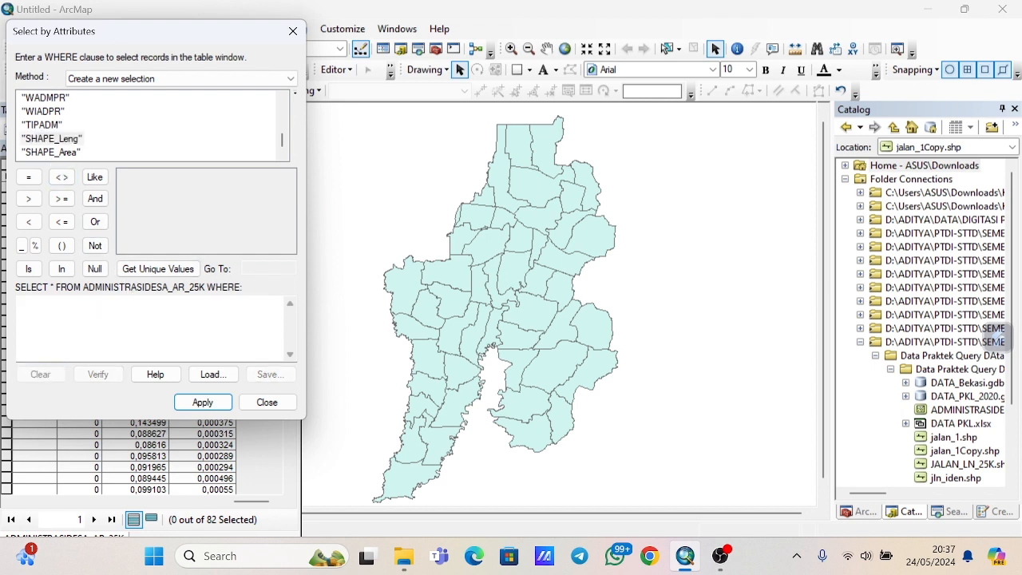
Build the condition "SHAPE_Leng" >= 0.065452824168300006 in the WHERE clause, choosing the value from the field's unique values.
{"action": "double_click", "coordinate": [70, 140]}
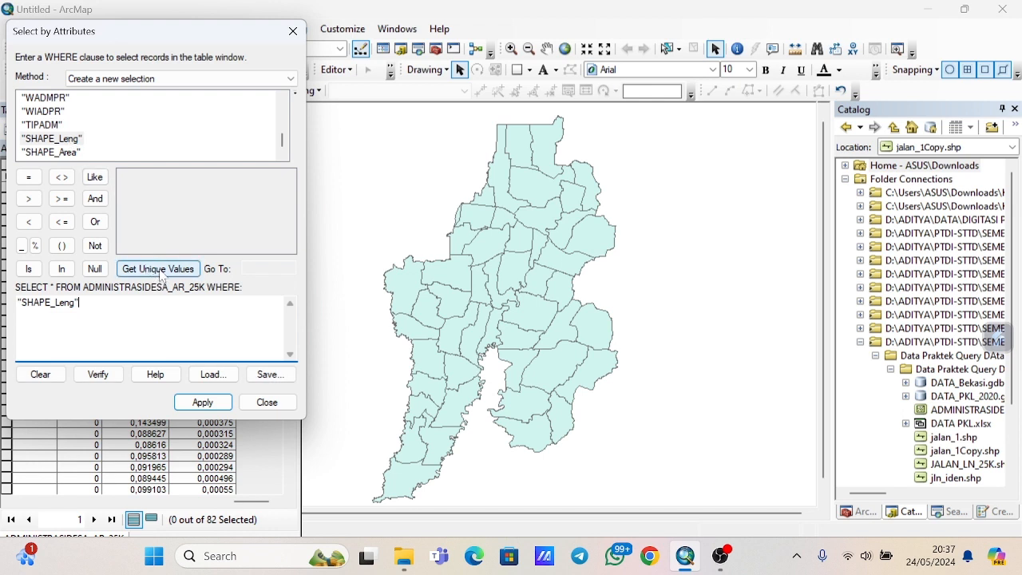
{"action": "left_click", "coordinate": [159, 269]}
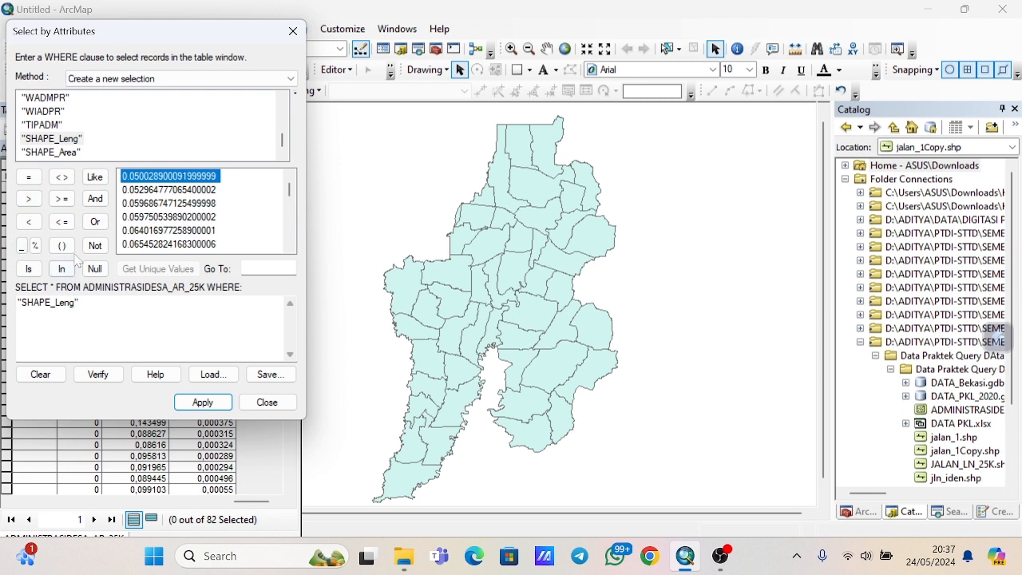
{"action": "double_click", "coordinate": [62, 199]}
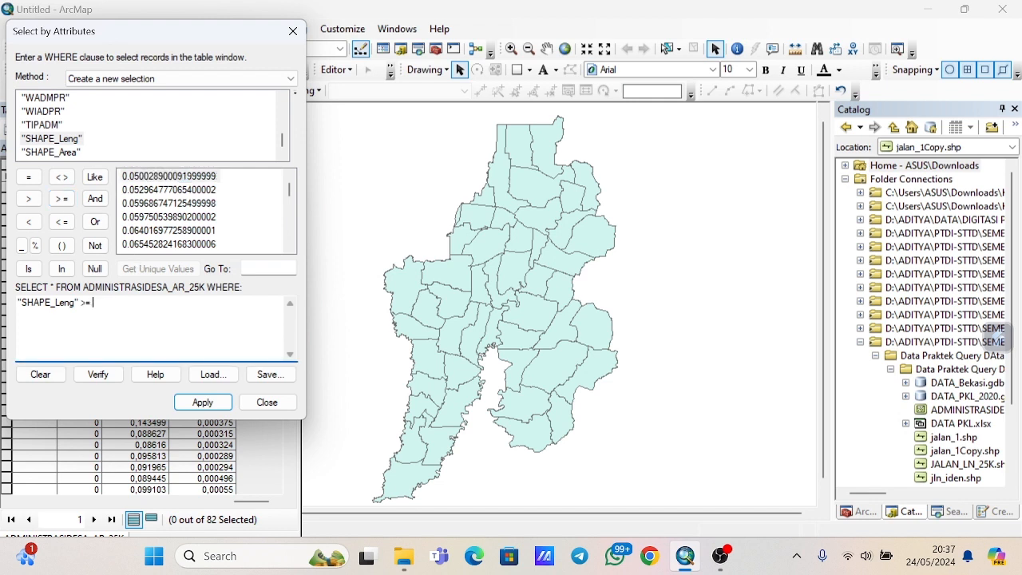
{"action": "double_click", "coordinate": [195, 245]}
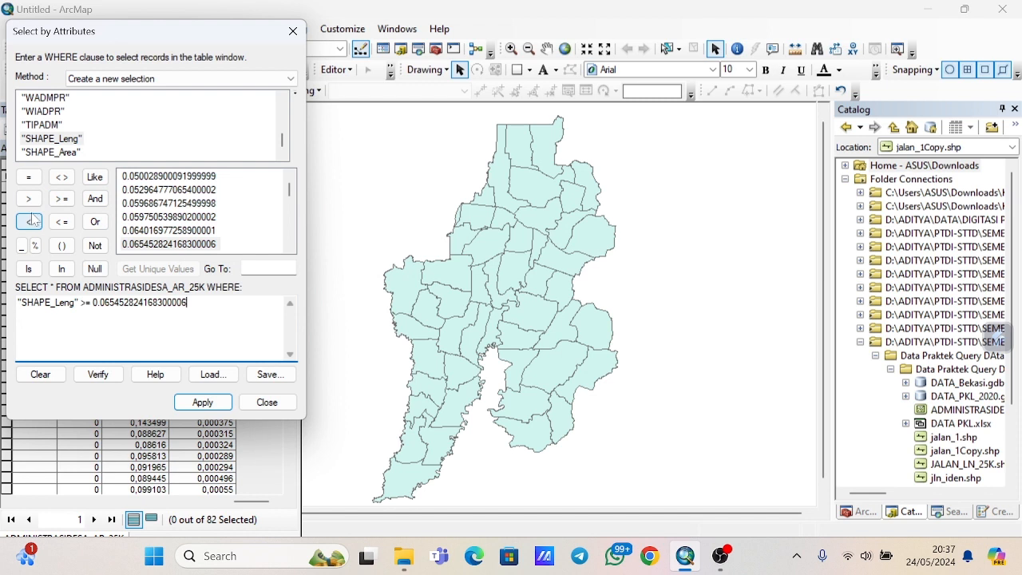
Extend the WHERE clause with AND "SHAPE_Area" >= 0.000220536888372 and apply it as a new selection.
{"action": "left_click", "coordinate": [101, 206]}
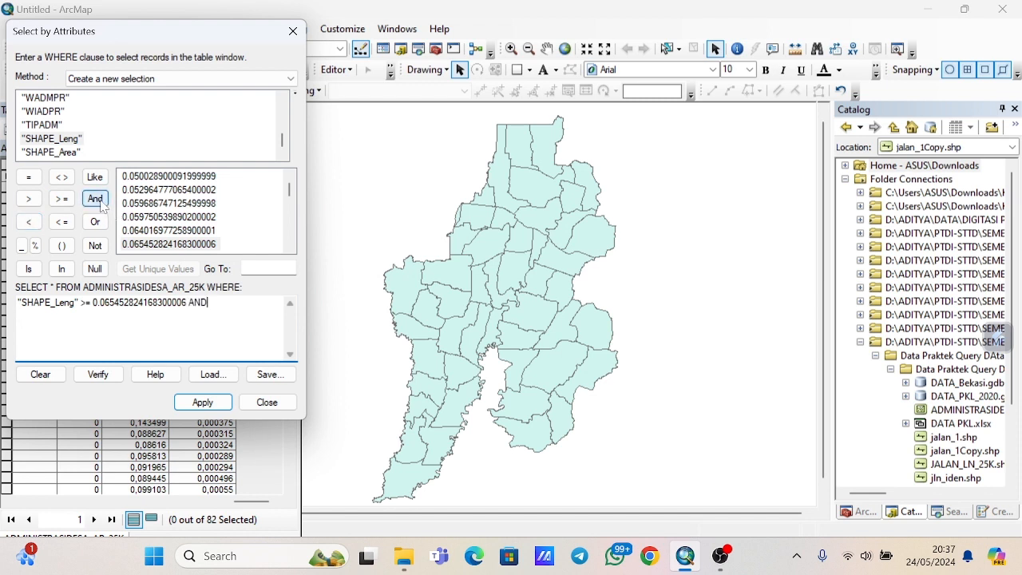
{"action": "double_click", "coordinate": [73, 153]}
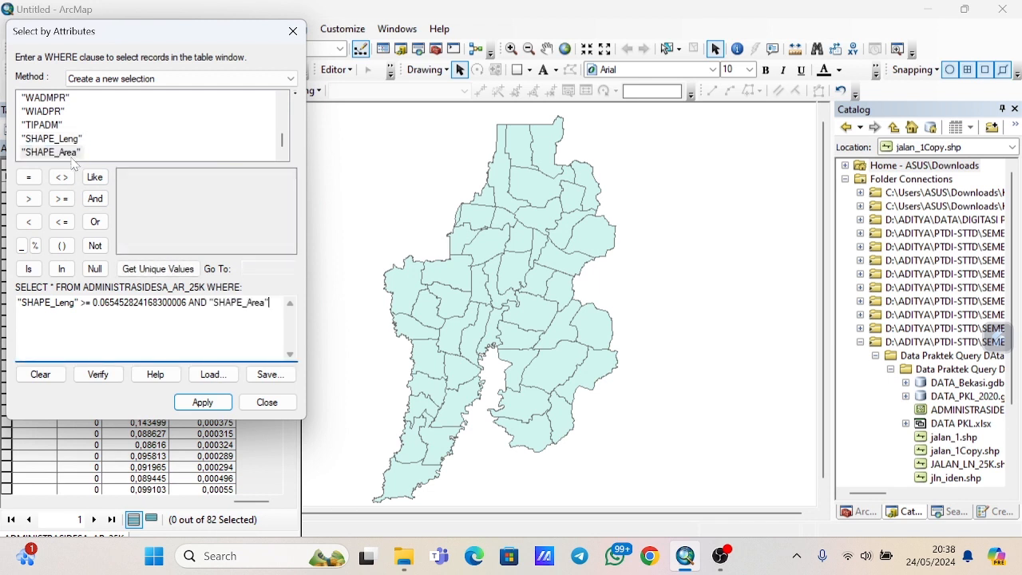
{"action": "left_click", "coordinate": [63, 200]}
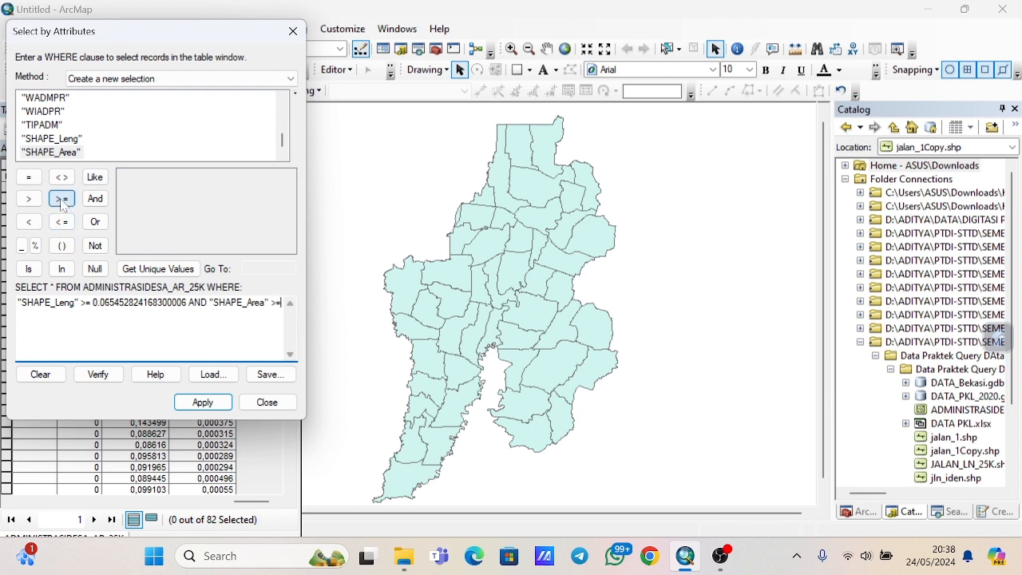
{"action": "left_click", "coordinate": [173, 276]}
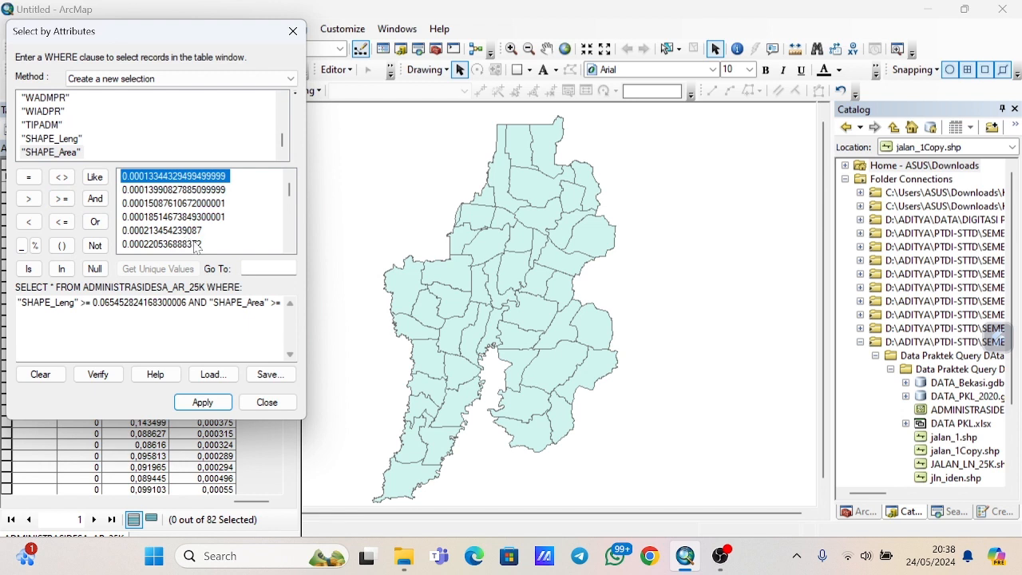
{"action": "left_click", "coordinate": [197, 244]}
{"action": "double_click", "coordinate": [197, 245]}
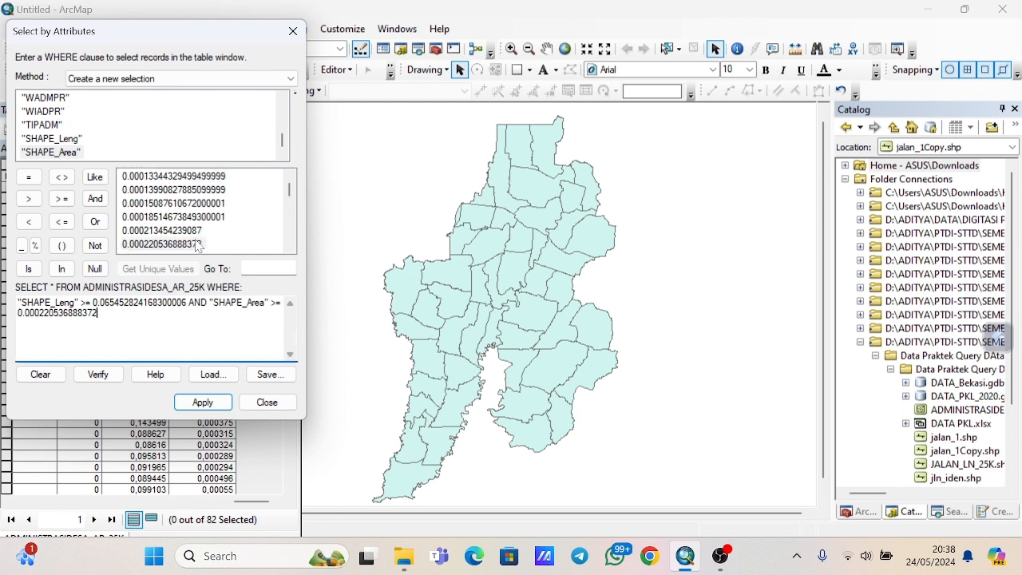
{"action": "left_click", "coordinate": [224, 404]}
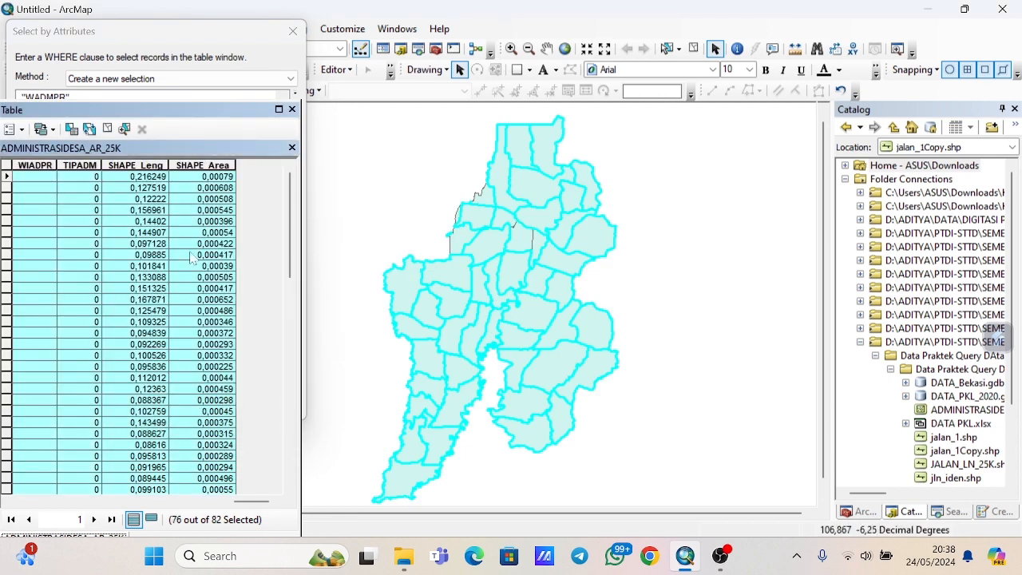
Review the selection's SHAPE_Leng and SHAPE_Area values among all records, then browse the table with only selected records shown.
{"action": "scroll", "coordinate": [194, 263], "scroll_direction": "down", "scroll_amount": 15}
{"action": "scroll", "coordinate": [186, 341], "scroll_direction": "up", "scroll_amount": 4}
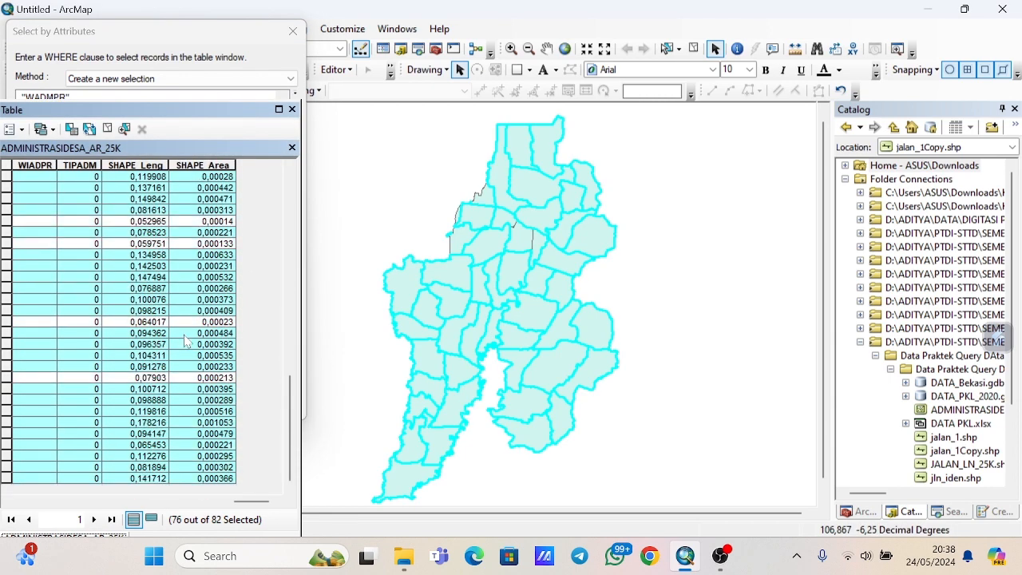
{"action": "scroll", "coordinate": [186, 342], "scroll_direction": "up", "scroll_amount": 11}
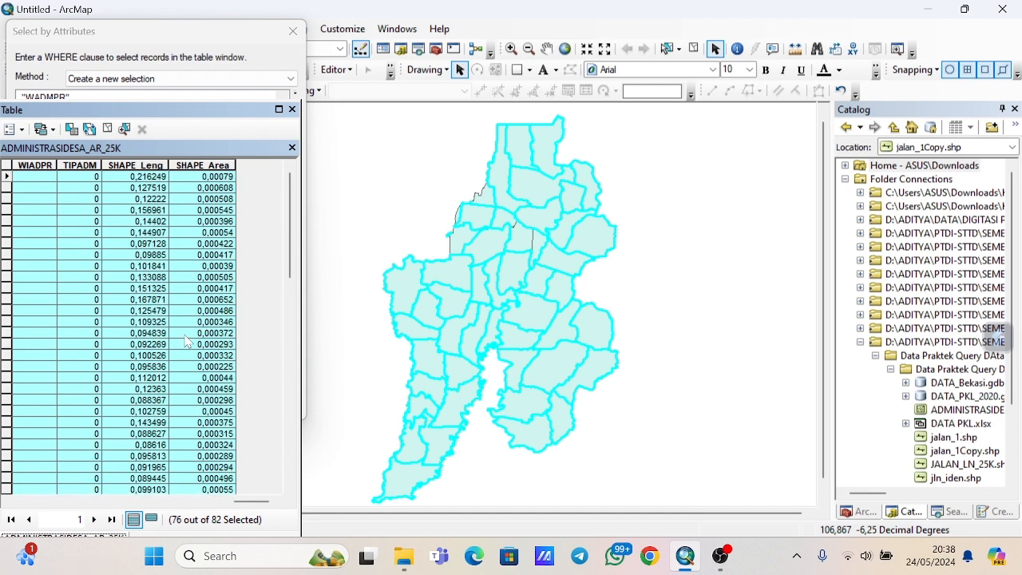
{"action": "left_click", "coordinate": [152, 519]}
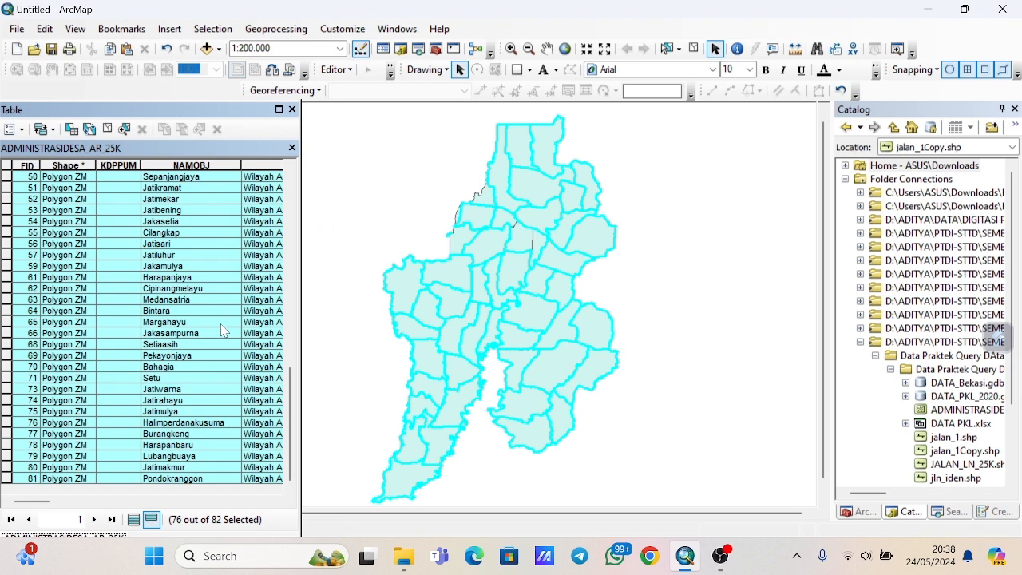
{"action": "scroll", "coordinate": [224, 331], "scroll_direction": "up", "scroll_amount": 2}
{"action": "scroll", "coordinate": [224, 330], "scroll_direction": "up", "scroll_amount": 13}
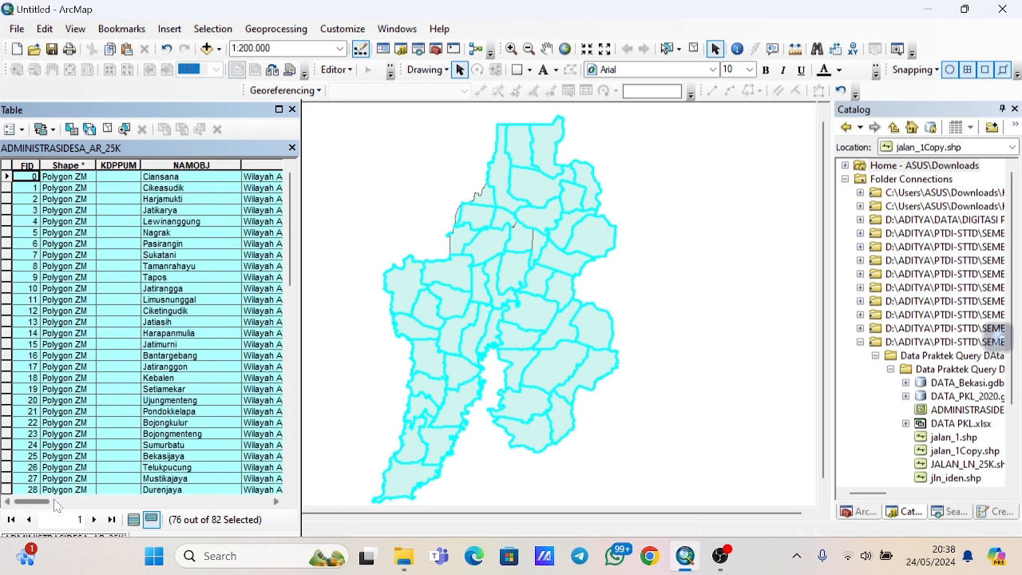
{"action": "left_click", "coordinate": [67, 501]}
{"action": "left_click_drag", "start_coordinate": [80, 501], "coordinate": [20, 511]}
Return the table to all records, clear the selection and close the ADMINISTRASIDESA_AR_25K table.
{"action": "left_click", "coordinate": [149, 521]}
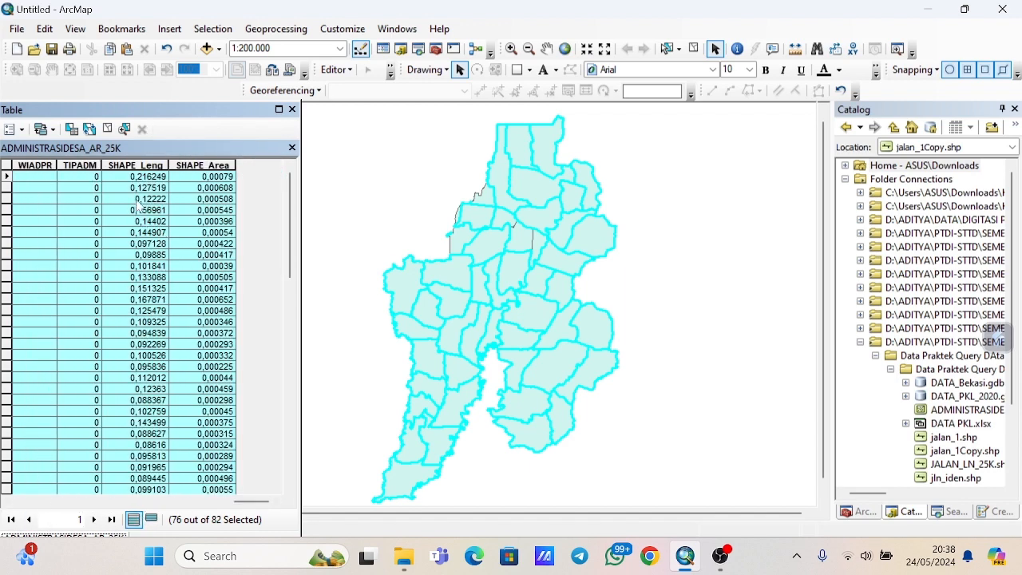
{"action": "left_click", "coordinate": [107, 129]}
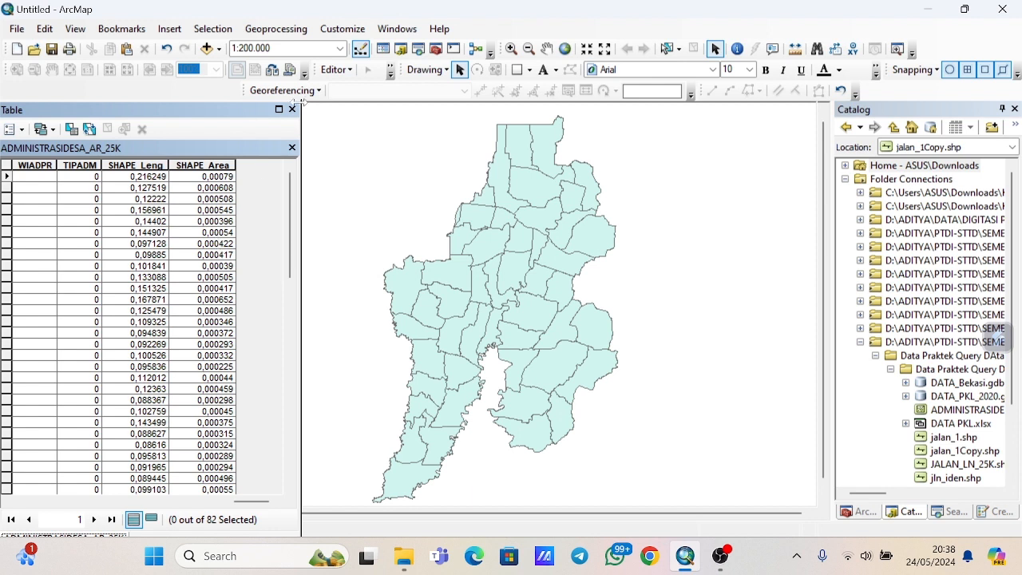
{"action": "left_click", "coordinate": [293, 148]}
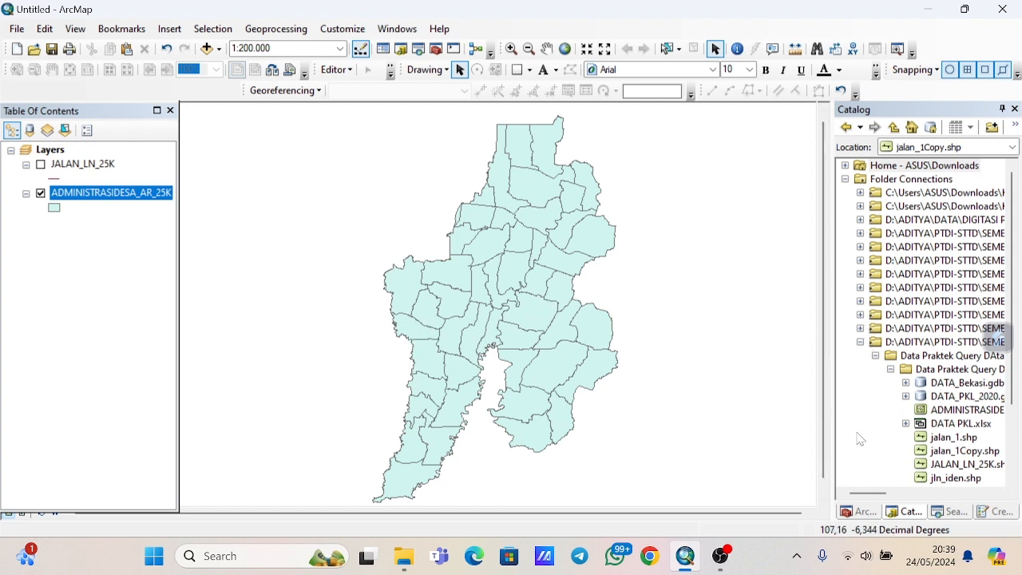
Add jalan_1Copy.shp to the map above the ADMINISTRASIDESA_AR_25K layer and start Select By Location.
{"action": "mouse_move", "coordinate": [976, 452]}
{"action": "left_mouse_down"}
{"action": "mouse_move", "coordinate": [106, 175]}
{"action": "mouse_move", "coordinate": [100, 185]}
{"action": "left_mouse_up"}
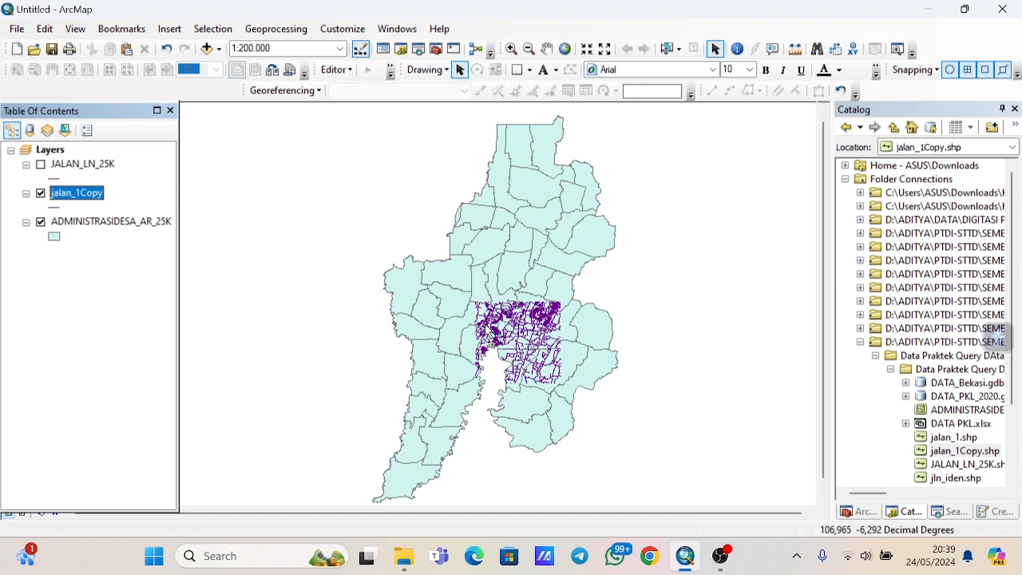
{"action": "left_click", "coordinate": [223, 30]}
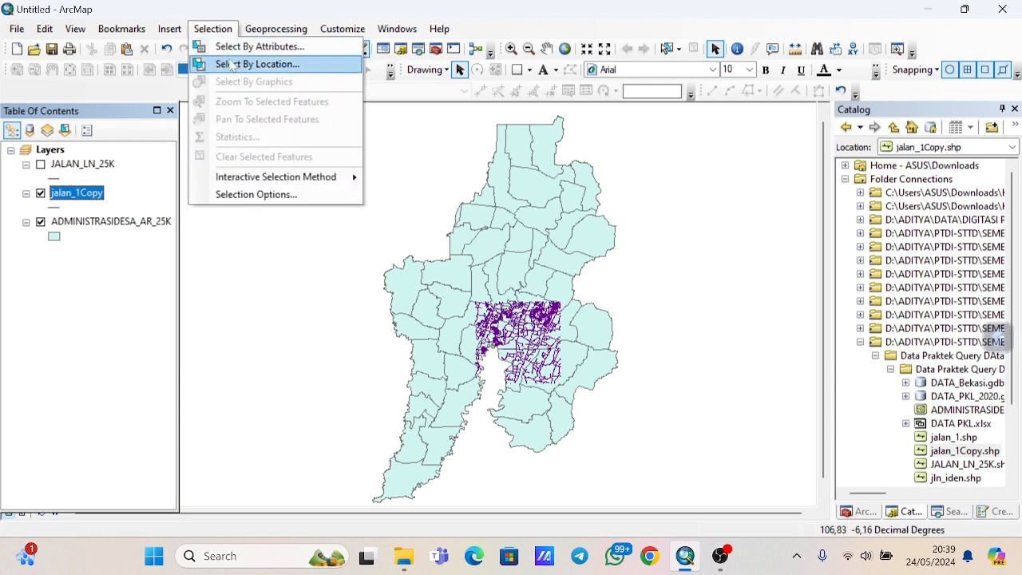
{"action": "left_click", "coordinate": [232, 66]}
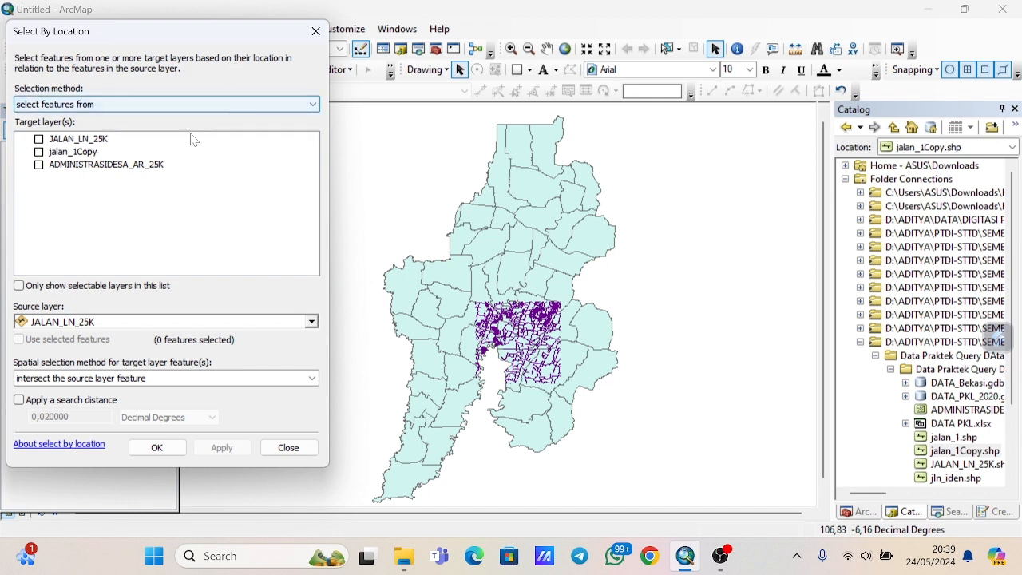
Select the ADMINISTRASIDESA_AR_25K features that intersect the source layer jalan_1Copy, and close Select By Location after inspecting the map.
{"action": "left_click", "coordinate": [38, 165]}
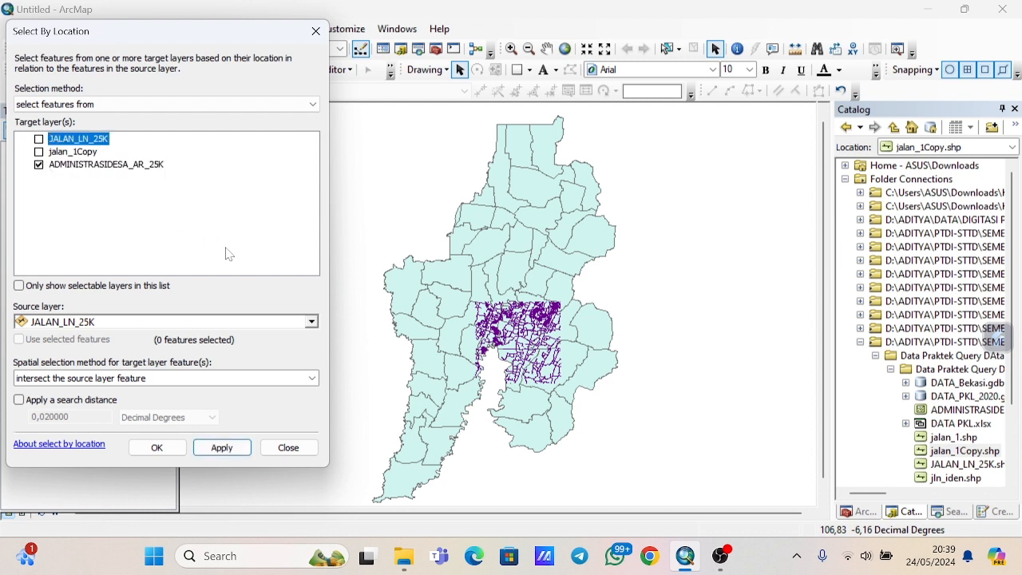
{"action": "left_click", "coordinate": [311, 322]}
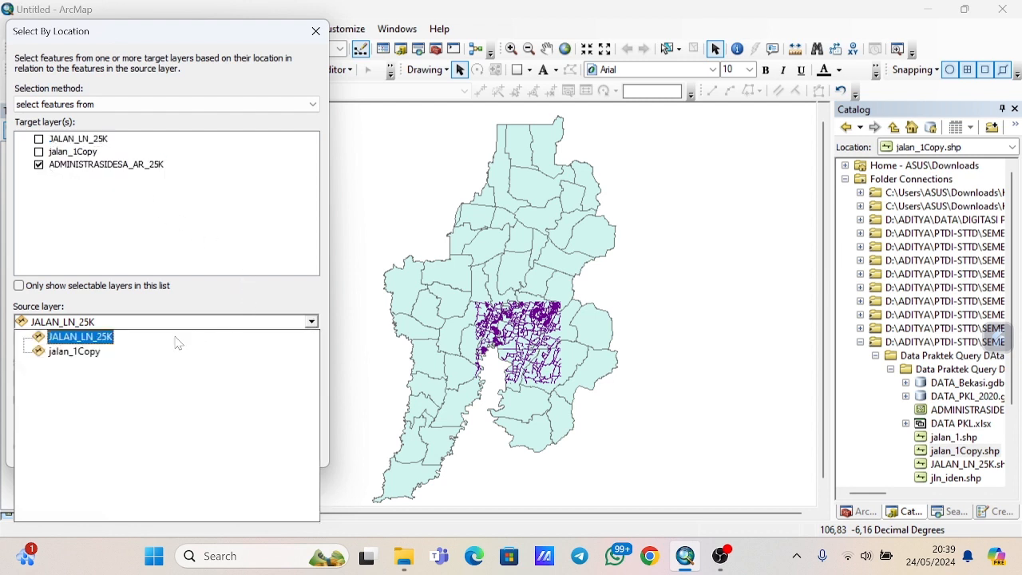
{"action": "left_click", "coordinate": [96, 352]}
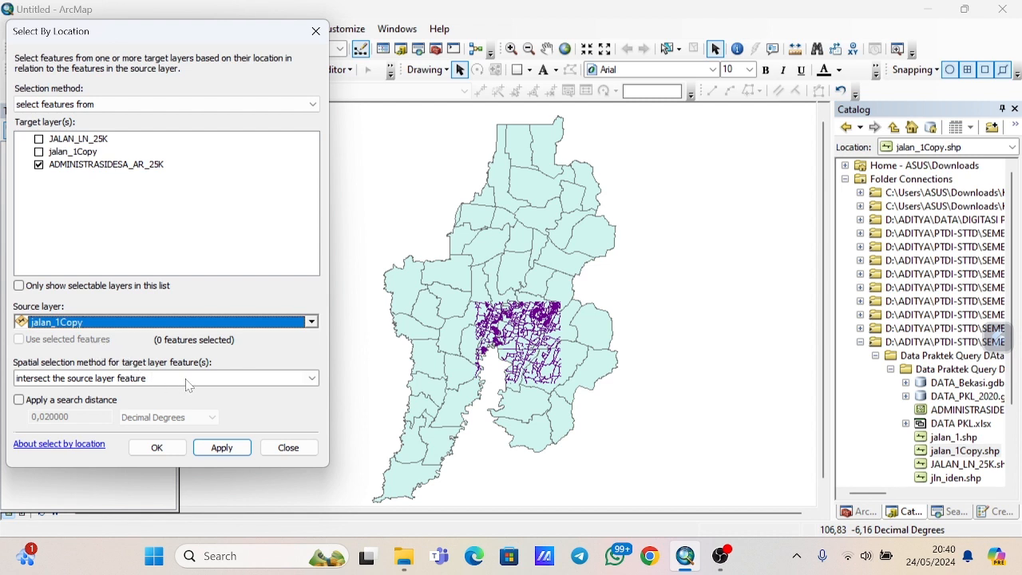
{"action": "left_click", "coordinate": [246, 451]}
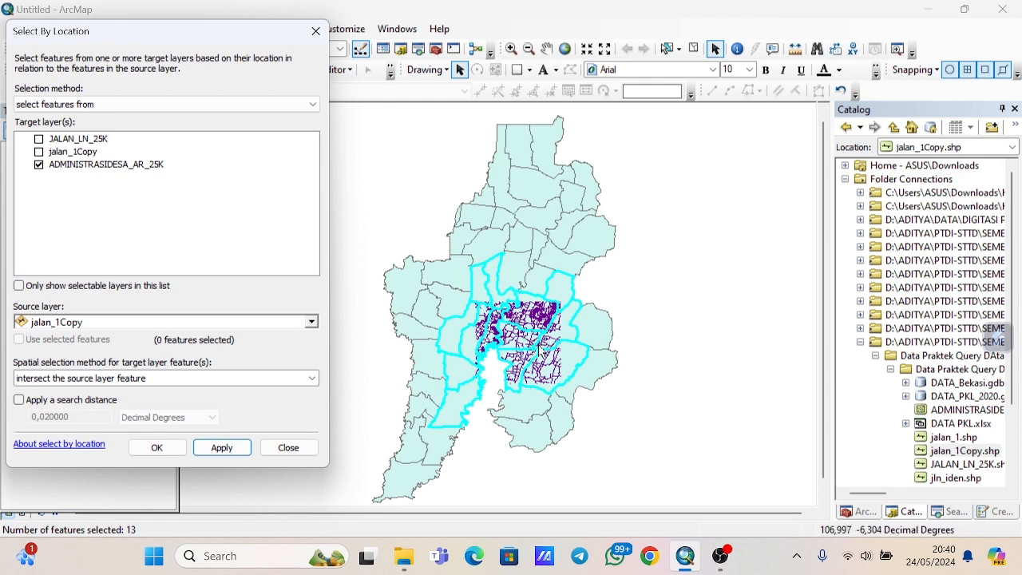
{"action": "scroll", "coordinate": [541, 352], "scroll_direction": "down", "scroll_amount": 2}
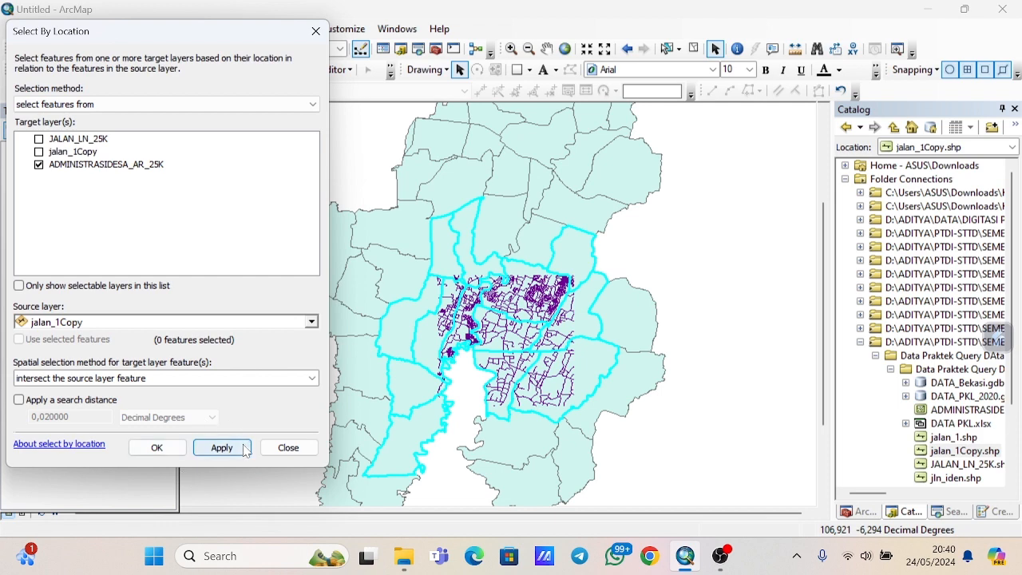
{"action": "left_click", "coordinate": [269, 451]}
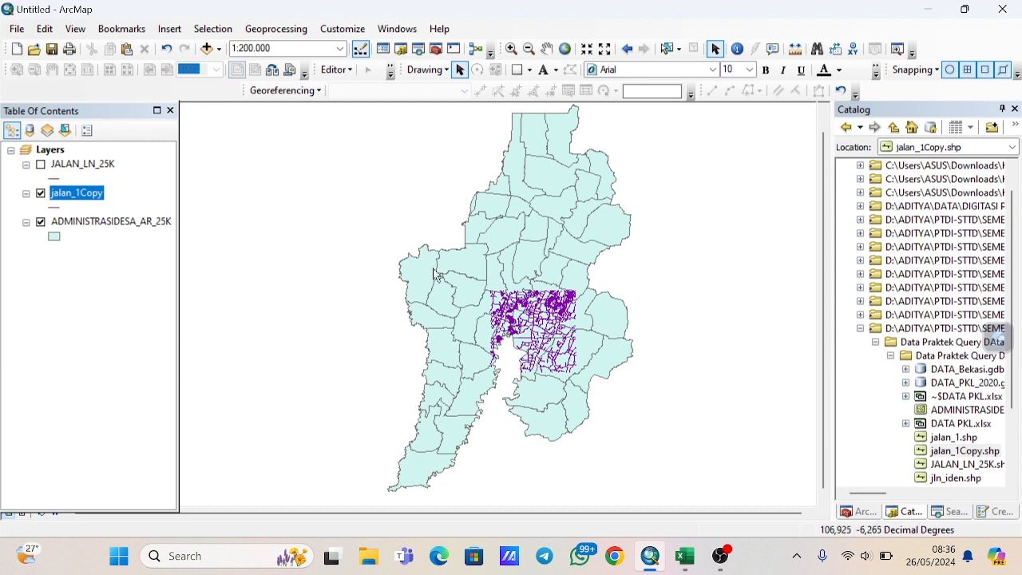
Open the attribute table of the jalan_1Copy layer.
{"action": "right_click", "coordinate": [92, 192]}
{"action": "left_click", "coordinate": [148, 238]}
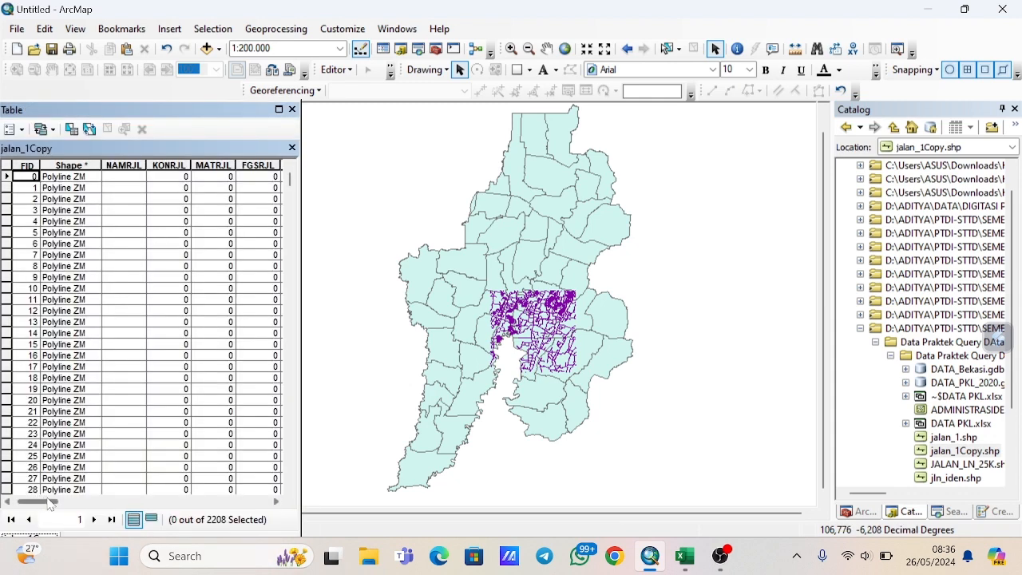
Add a short integer field named VOLUME to the jalan_1Copy attribute table.
{"action": "left_click_drag", "start_coordinate": [48, 501], "coordinate": [273, 479]}
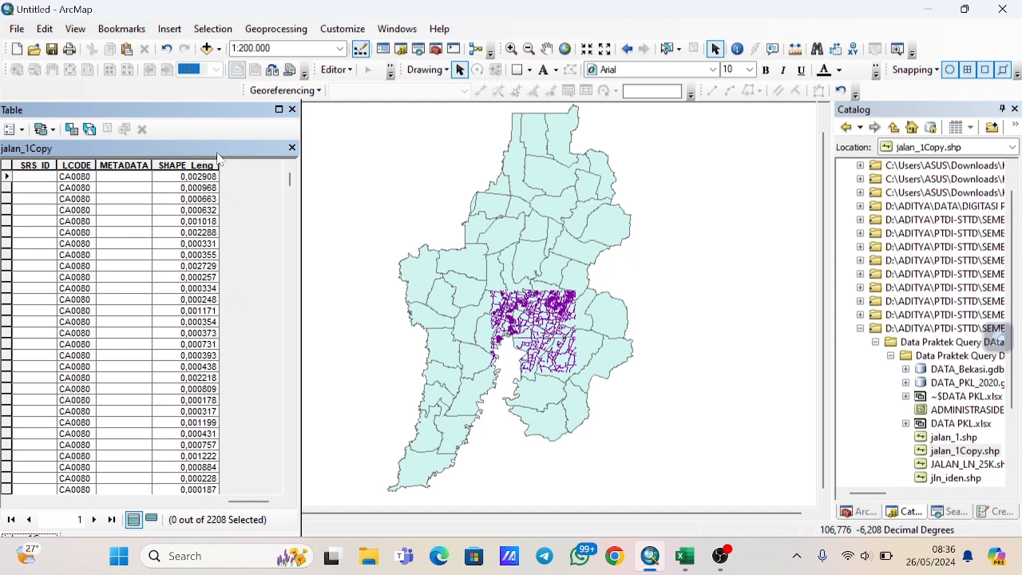
{"action": "left_click", "coordinate": [18, 129]}
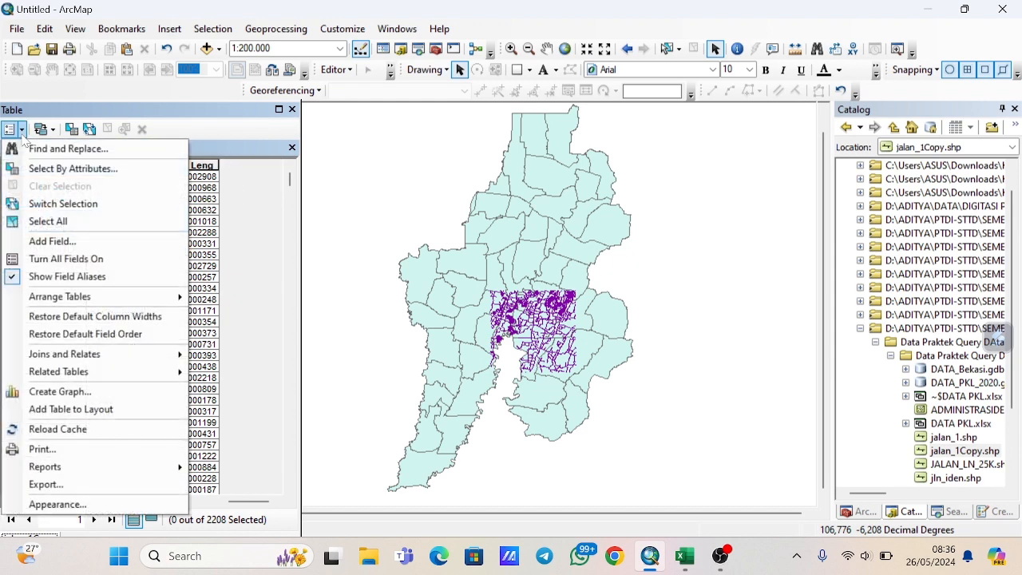
{"action": "left_click", "coordinate": [63, 241]}
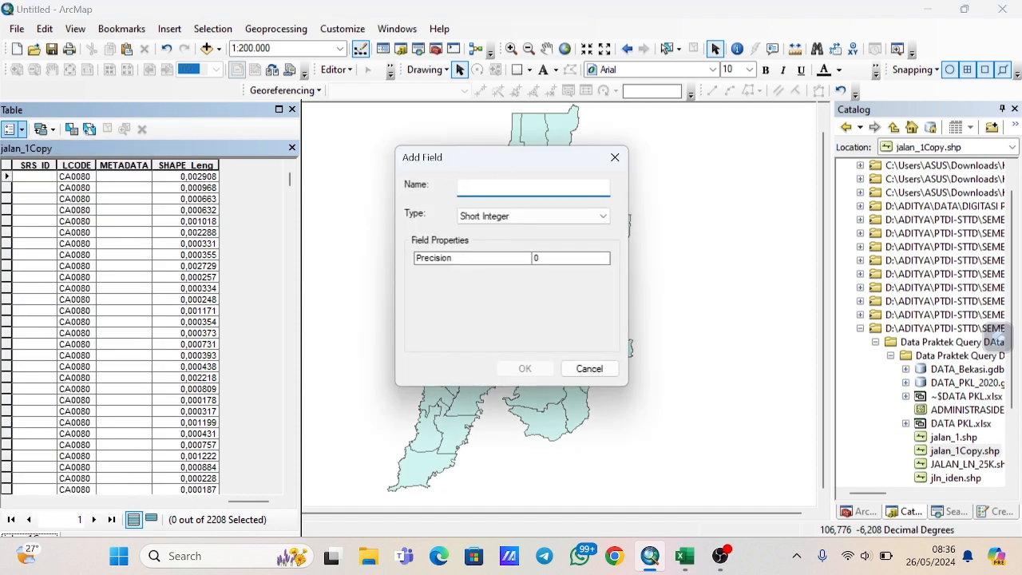
{"action": "type", "text": "VOLUME"}
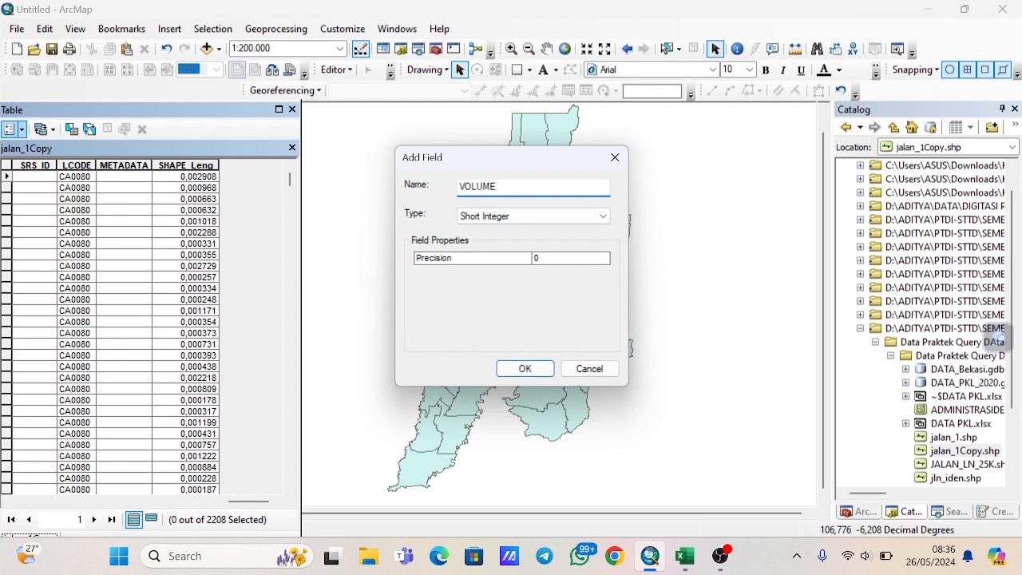
{"action": "left_click", "coordinate": [525, 369]}
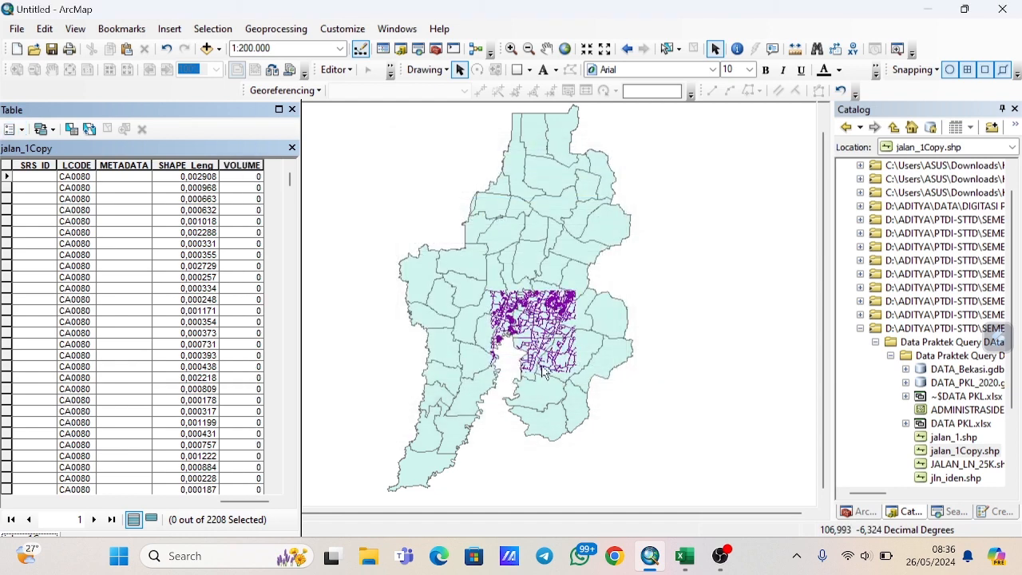
Add a short integer field named KAPASITAS to the jalan_1Copy attribute table.
{"action": "left_click", "coordinate": [22, 130]}
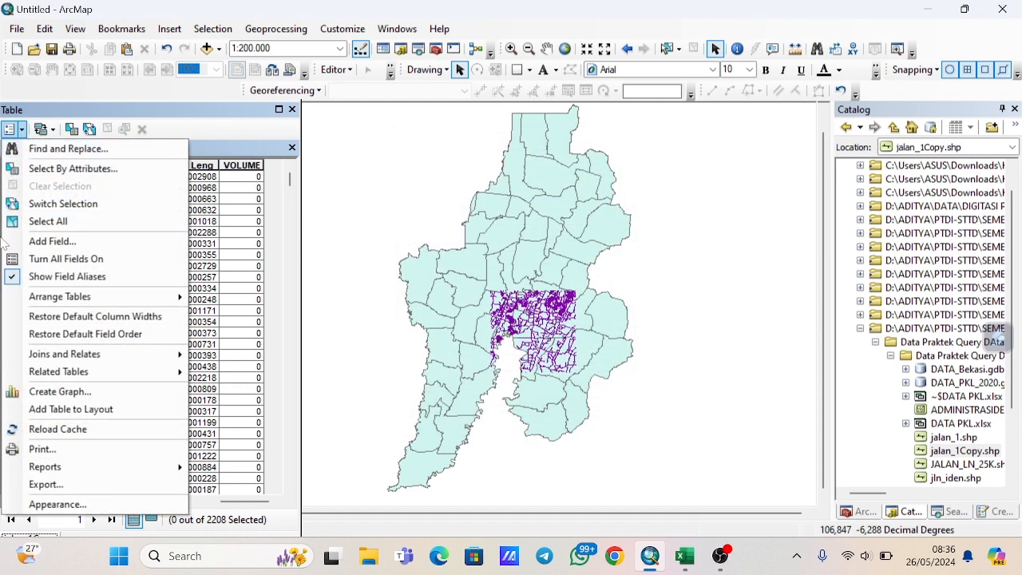
{"action": "left_click", "coordinate": [76, 241]}
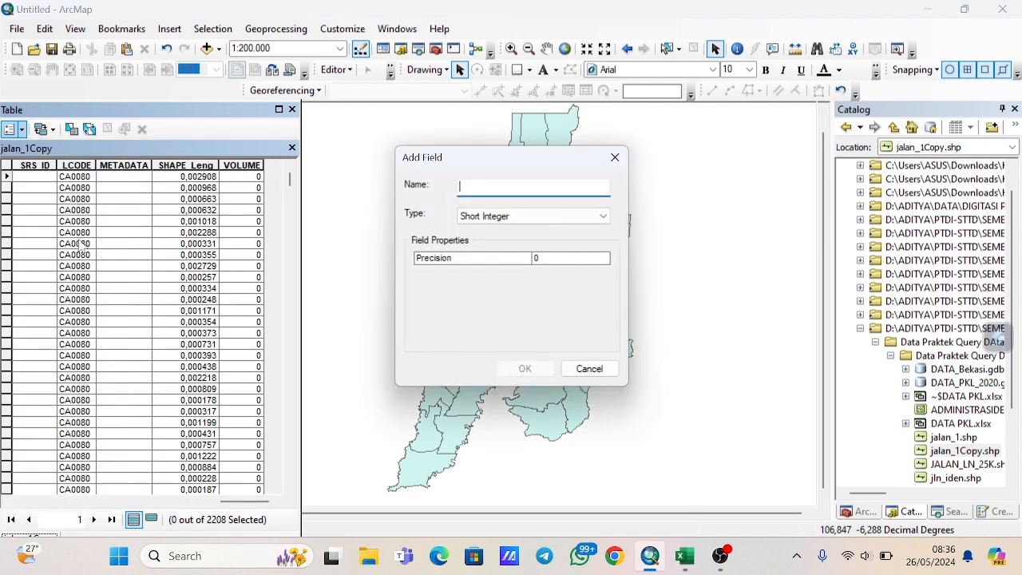
{"action": "type", "text": "KAPASITAS"}
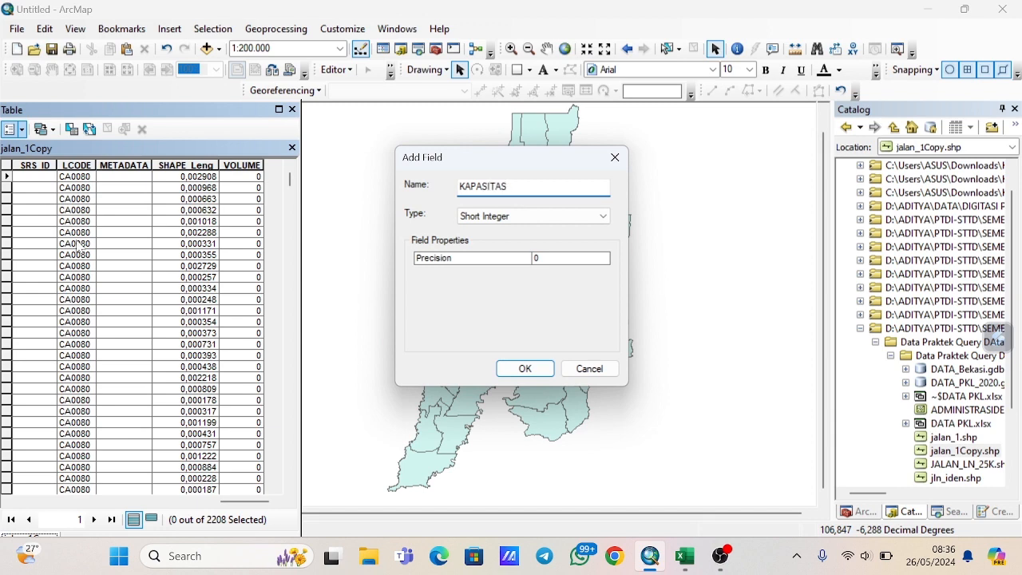
{"action": "left_click", "coordinate": [523, 368]}
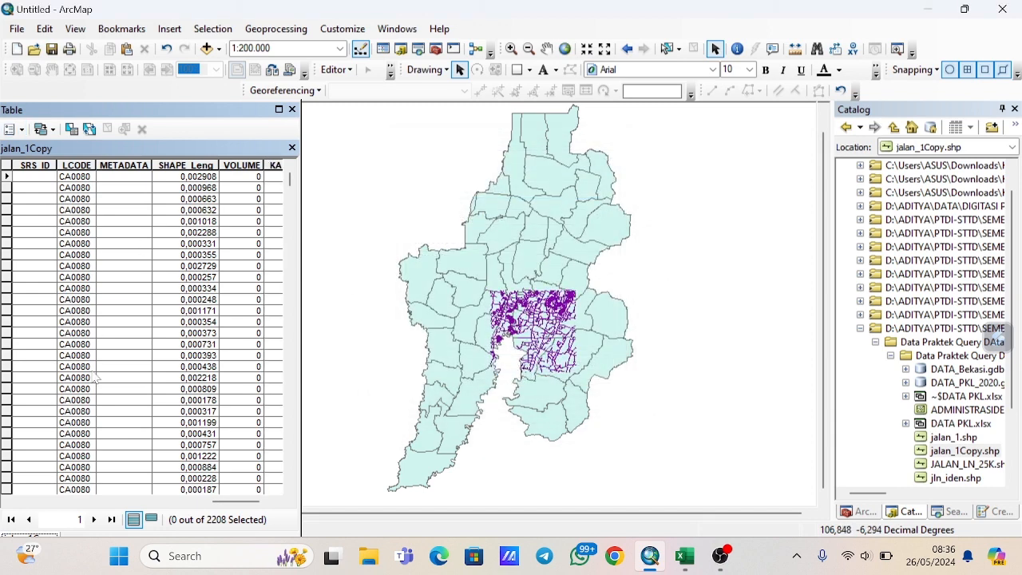
Add a float field named VCR with precision 2 and scale 2 to the jalan_1Copy attribute table.
{"action": "left_click_drag", "start_coordinate": [239, 501], "coordinate": [256, 502]}
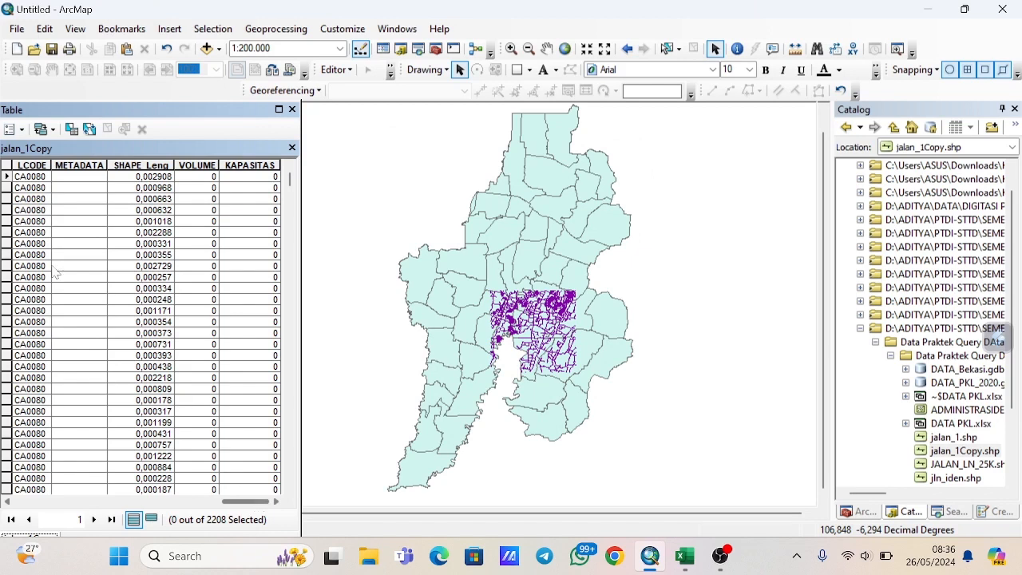
{"action": "left_click", "coordinate": [14, 129]}
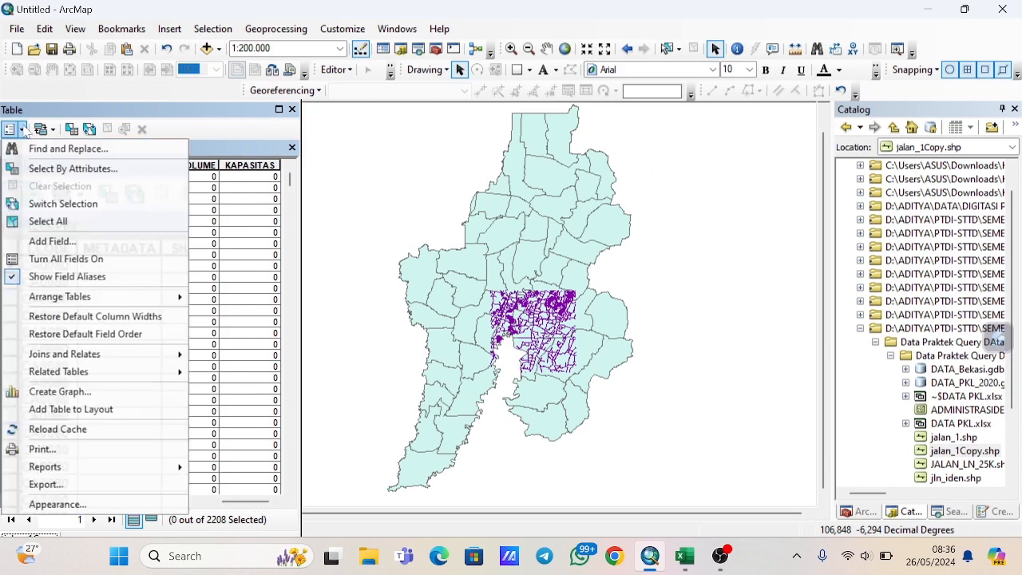
{"action": "left_click", "coordinate": [56, 243]}
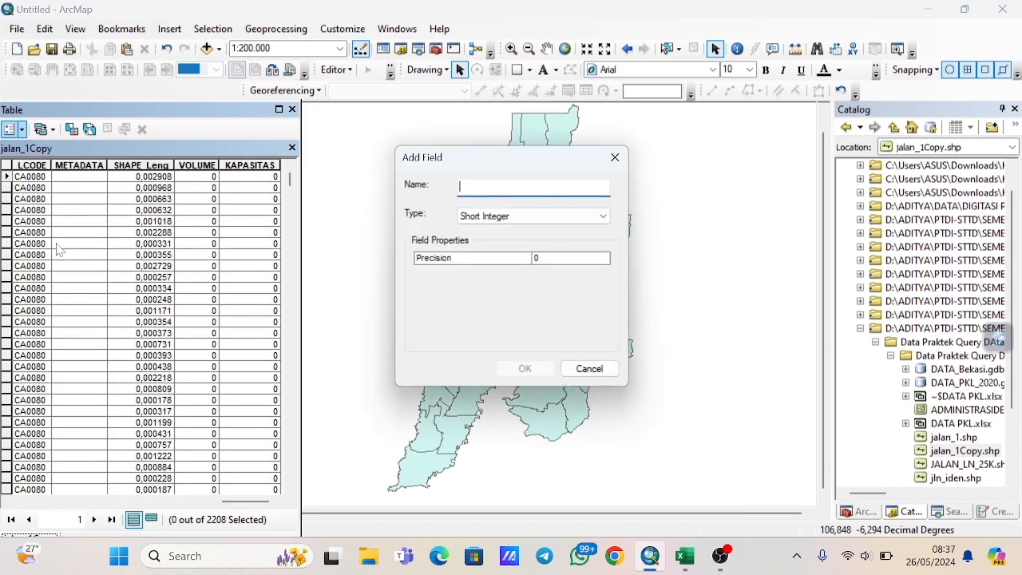
{"action": "type", "text": "VCR"}
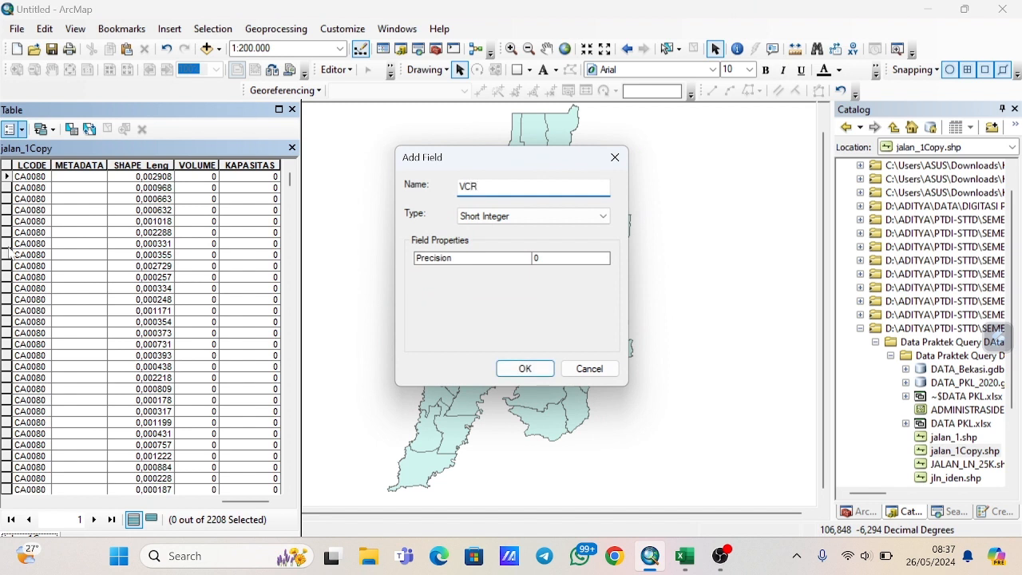
{"action": "left_click", "coordinate": [527, 215]}
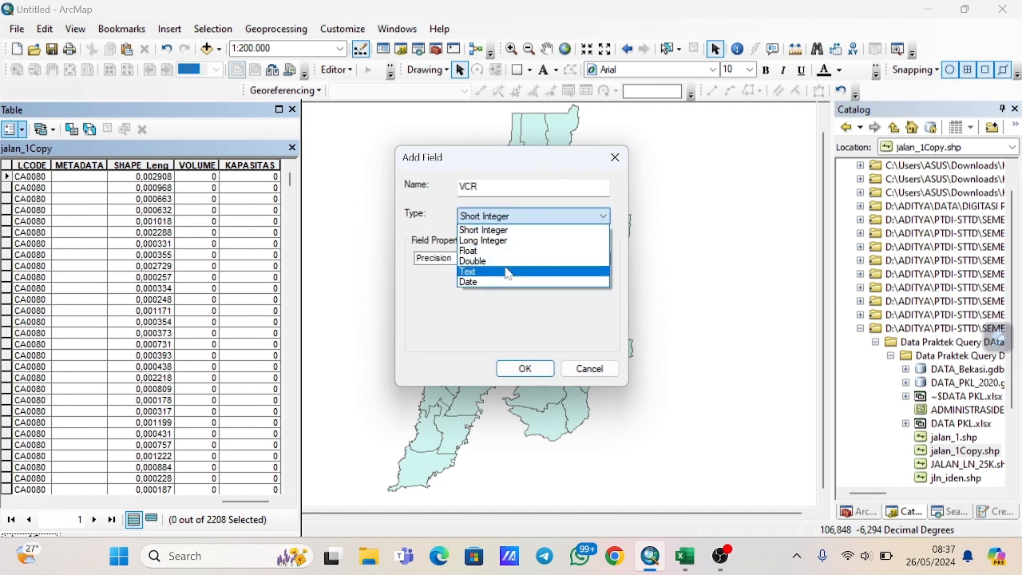
{"action": "left_click", "coordinate": [503, 250]}
{"action": "left_click", "coordinate": [550, 260]}
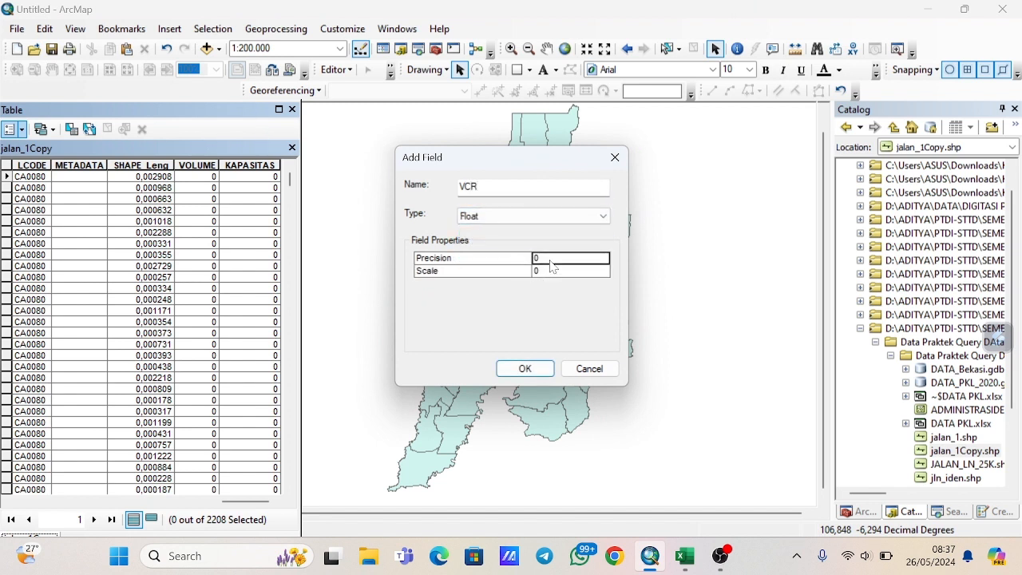
{"action": "type", "text": "2"}
{"action": "key", "text": "Tab"}
{"action": "type", "text": "2"}
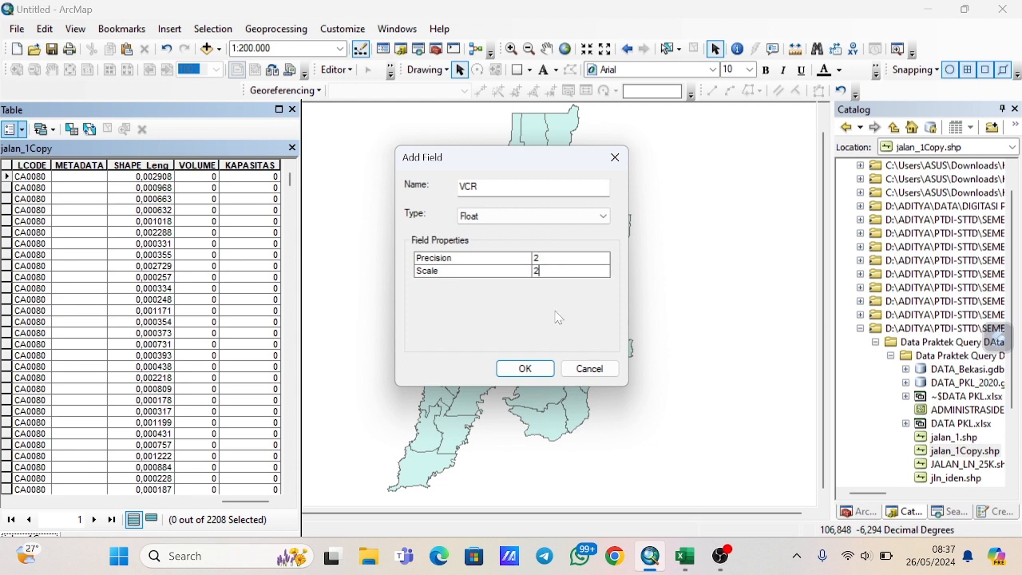
{"action": "left_click", "coordinate": [545, 373]}
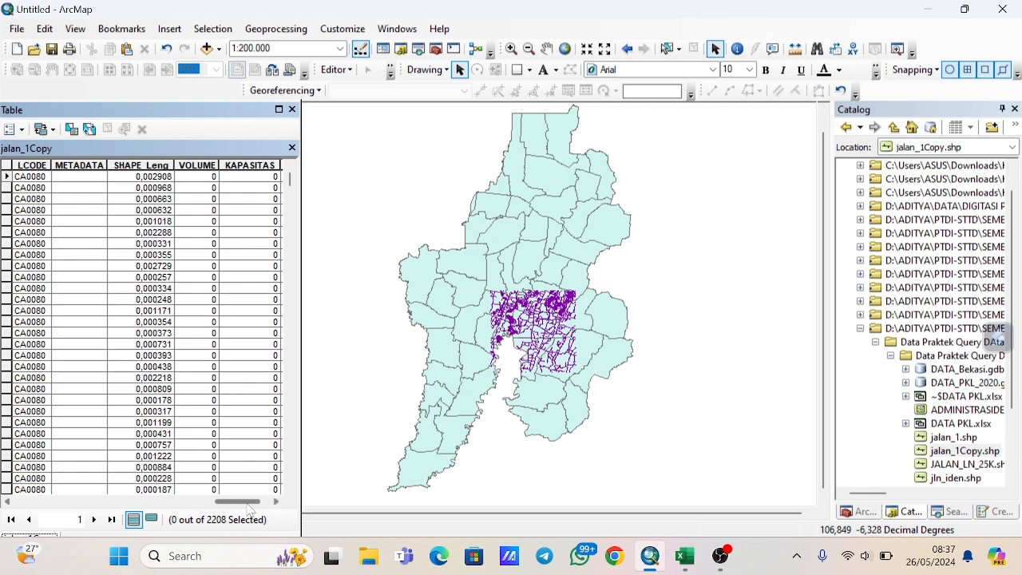
Add a text field named LOS with length 50 to the jalan_1Copy attribute table.
{"action": "left_click", "coordinate": [272, 502]}
{"action": "left_click", "coordinate": [24, 130]}
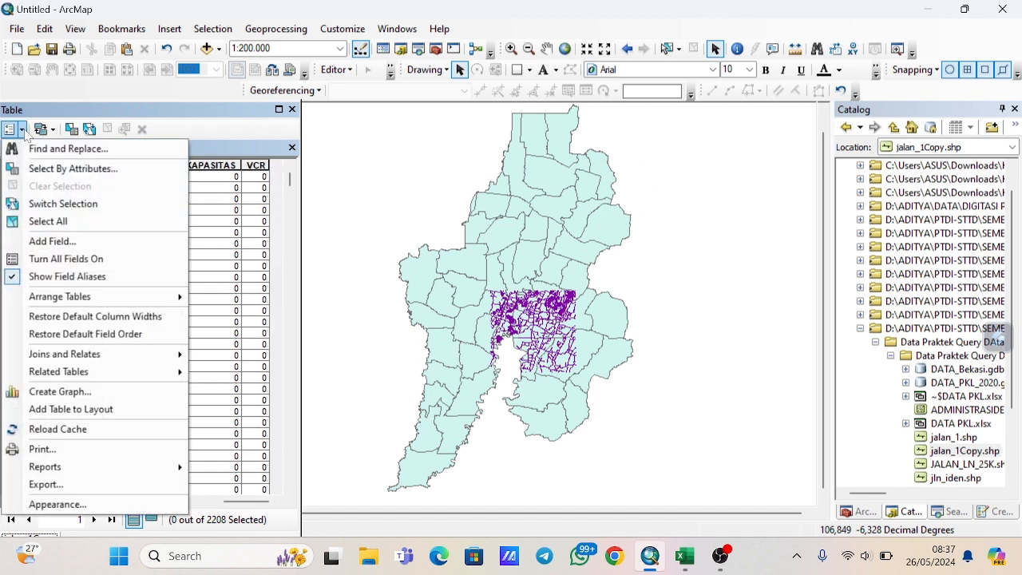
{"action": "left_click", "coordinate": [85, 243]}
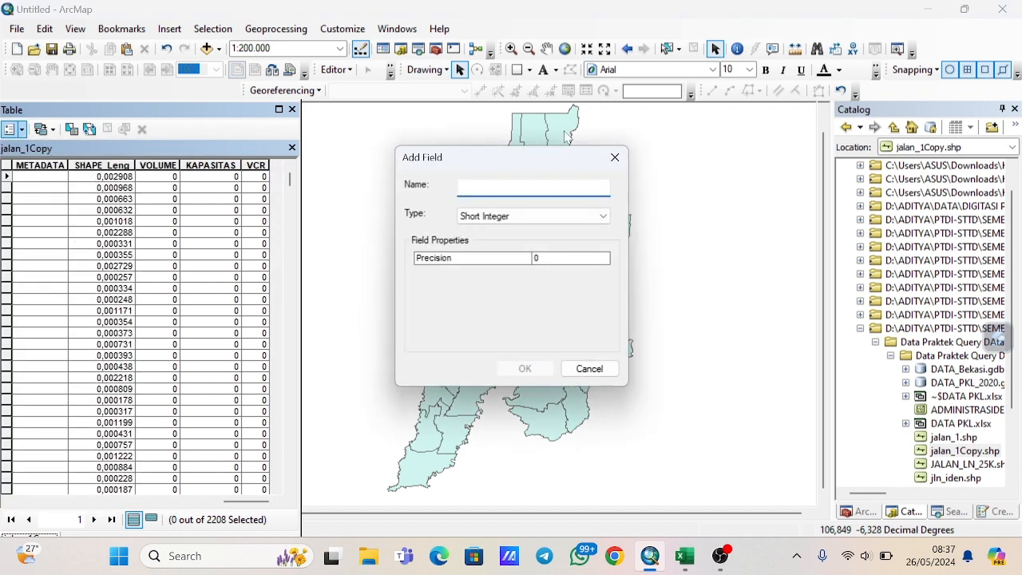
{"action": "type", "text": "LOS"}
{"action": "left_click", "coordinate": [583, 215]}
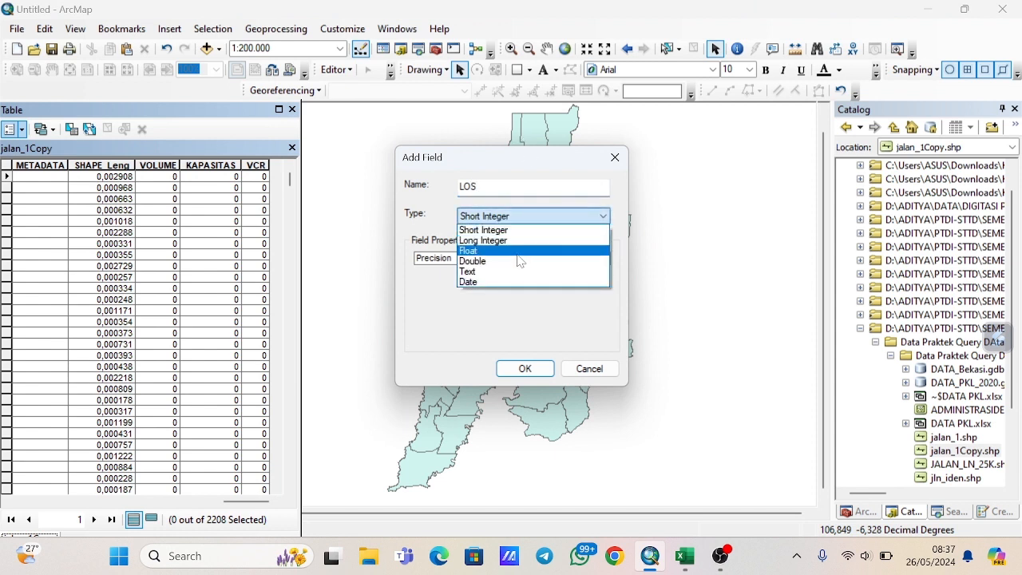
{"action": "left_click", "coordinate": [503, 269]}
{"action": "left_click", "coordinate": [571, 258]}
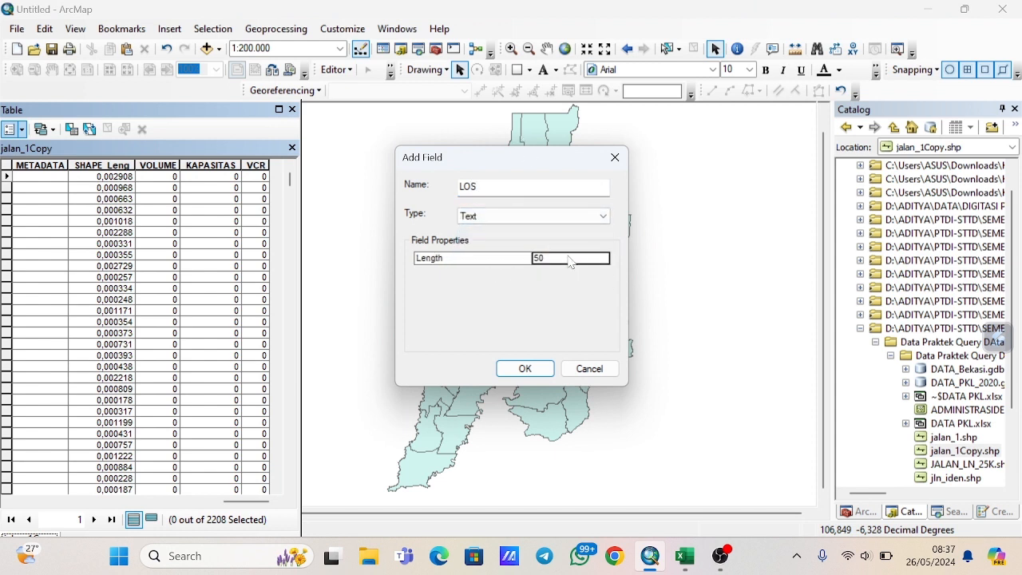
{"action": "left_click", "coordinate": [534, 368]}
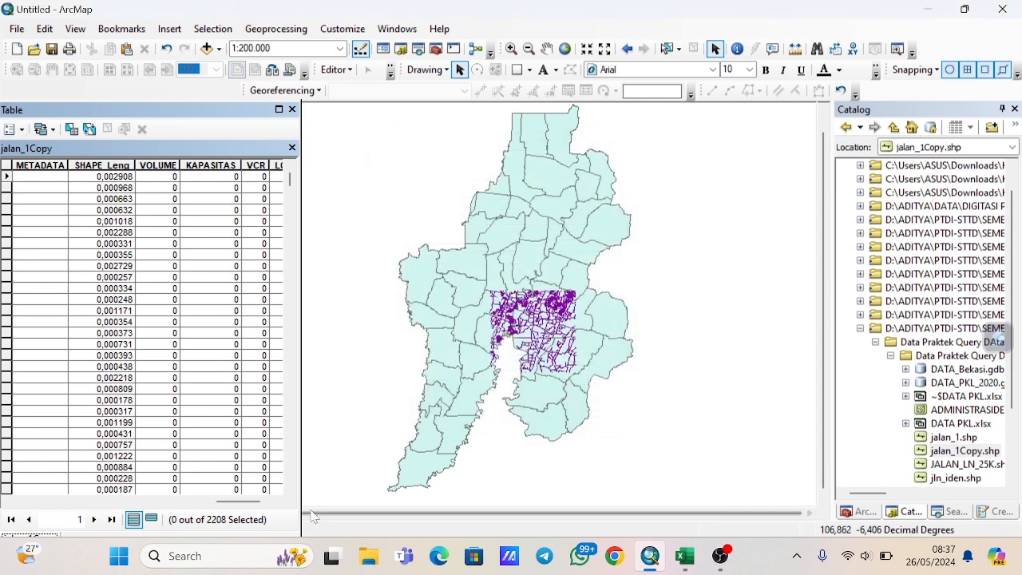
Make the first record's VOLUME cell active in the jalan_1Copy table and start an edit session.
{"action": "left_click_drag", "start_coordinate": [240, 502], "coordinate": [276, 503]}
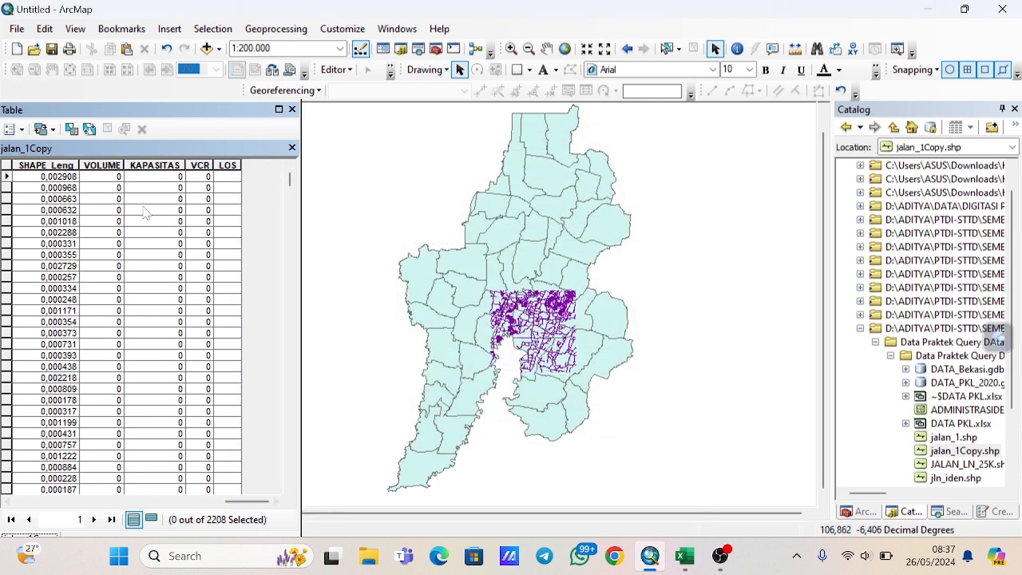
{"action": "left_click", "coordinate": [103, 178]}
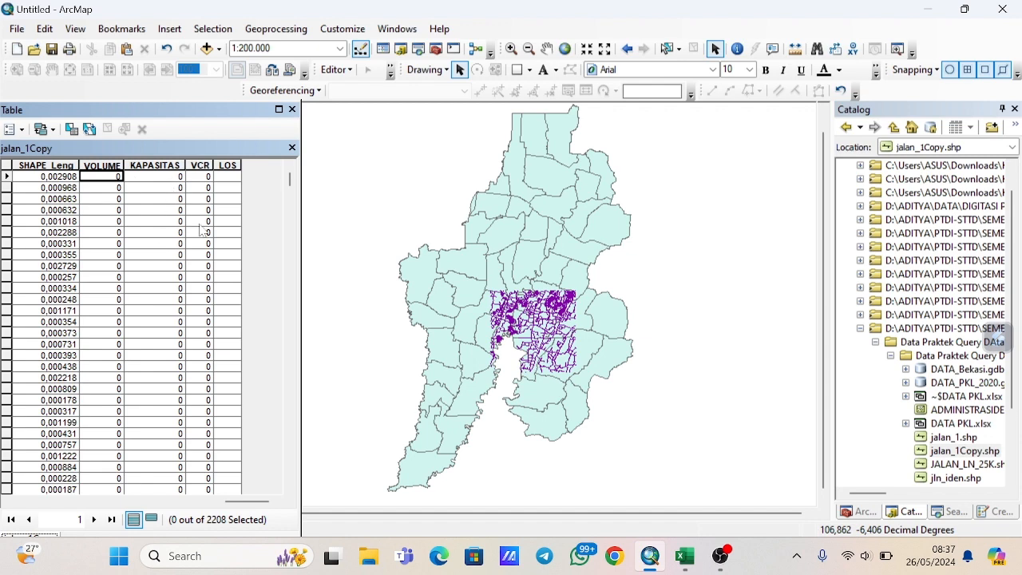
{"action": "left_click", "coordinate": [336, 69]}
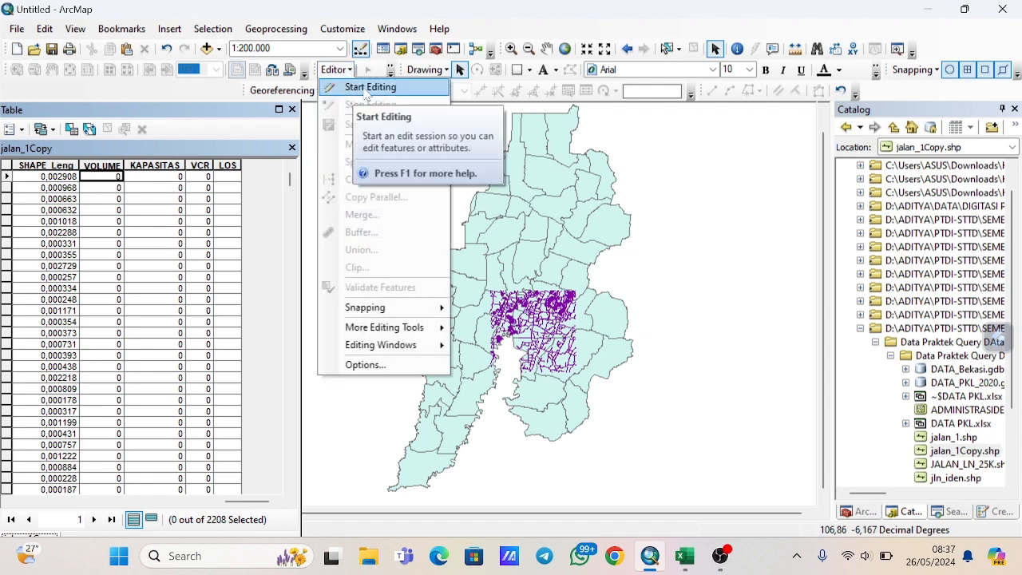
{"action": "left_click", "coordinate": [352, 92]}
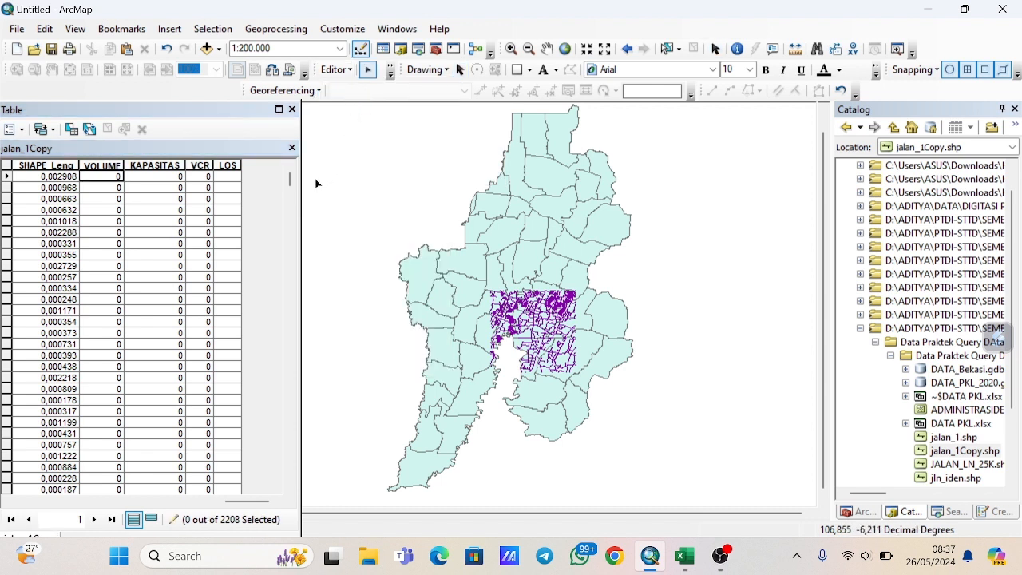
Switch to the DATA PKL workbook in Excel and copy the Volume values in D7:D84.
{"action": "left_click", "coordinate": [691, 557]}
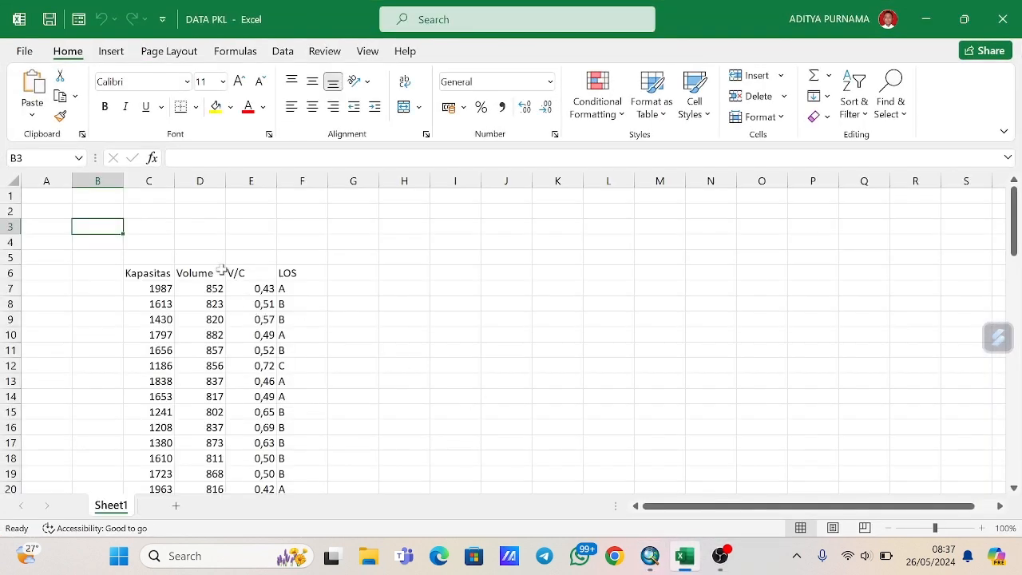
{"action": "scroll", "coordinate": [203, 280], "scroll_direction": "down", "scroll_amount": 1}
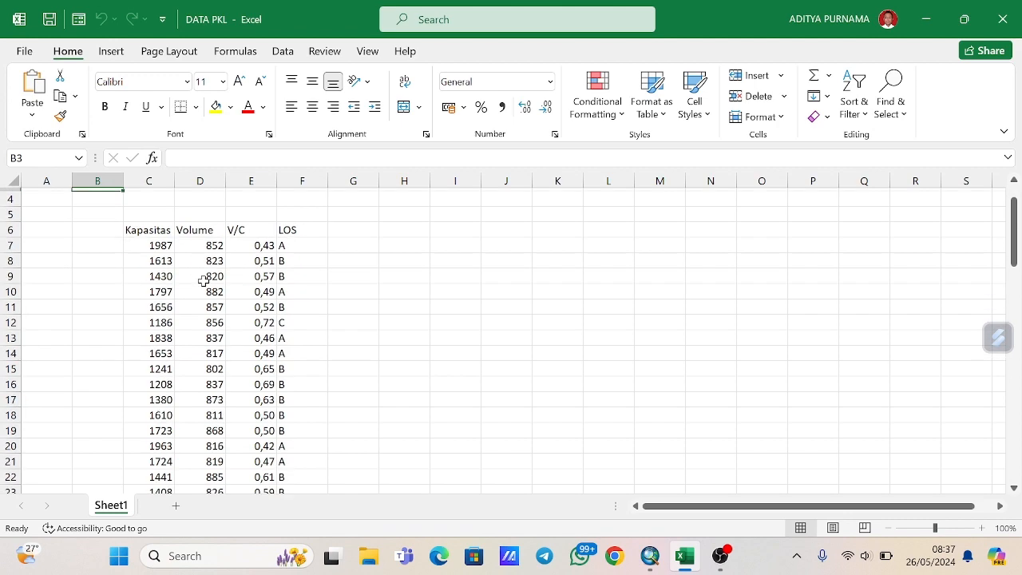
{"action": "left_click_drag", "start_coordinate": [200, 242], "coordinate": [212, 457]}
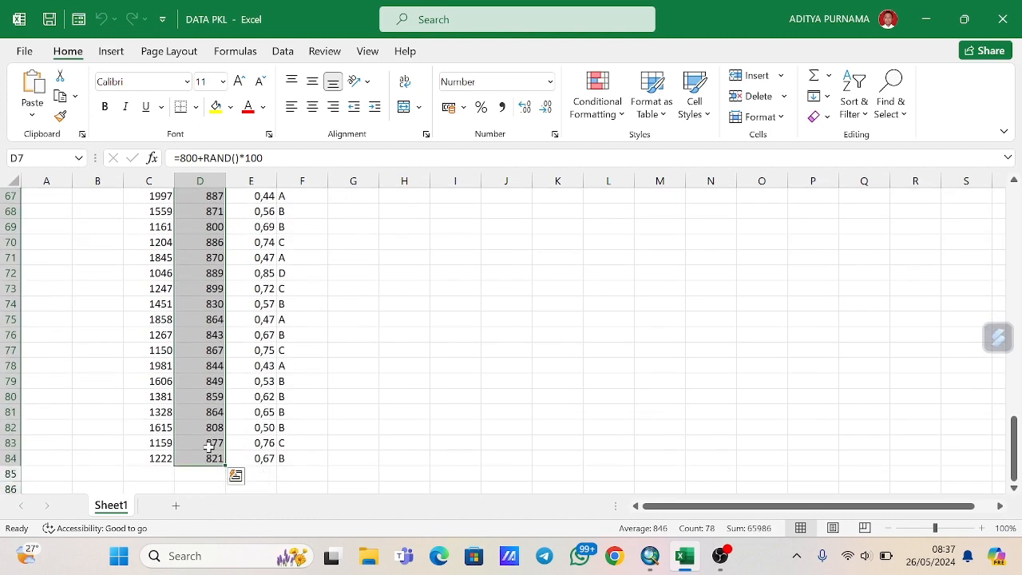
{"action": "key", "text": "ctrl+c"}
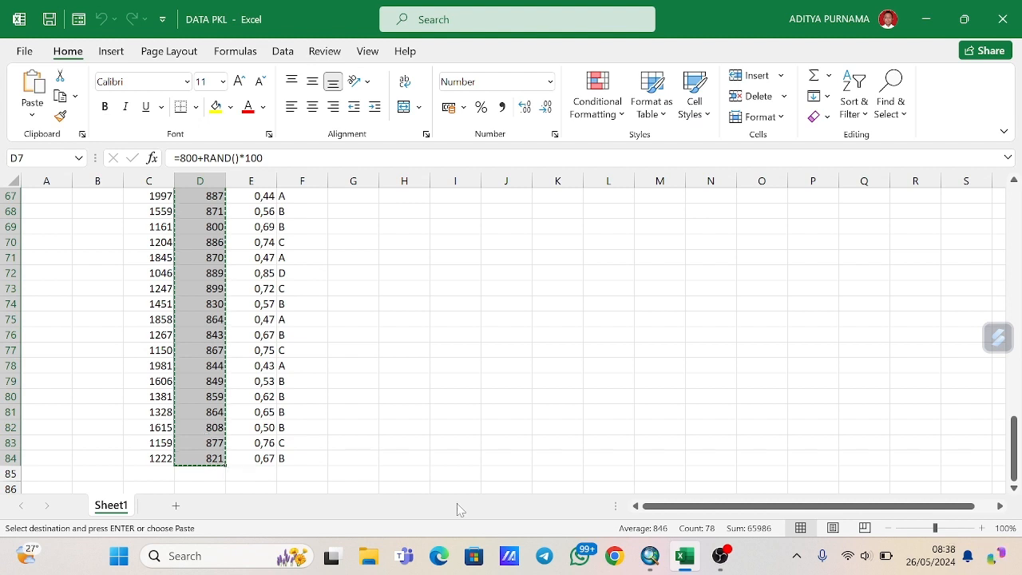
Return to ArcMap and paste the copied values into the VOLUME field of jalan_1Copy, starting at the first record.
{"action": "left_click", "coordinate": [651, 556]}
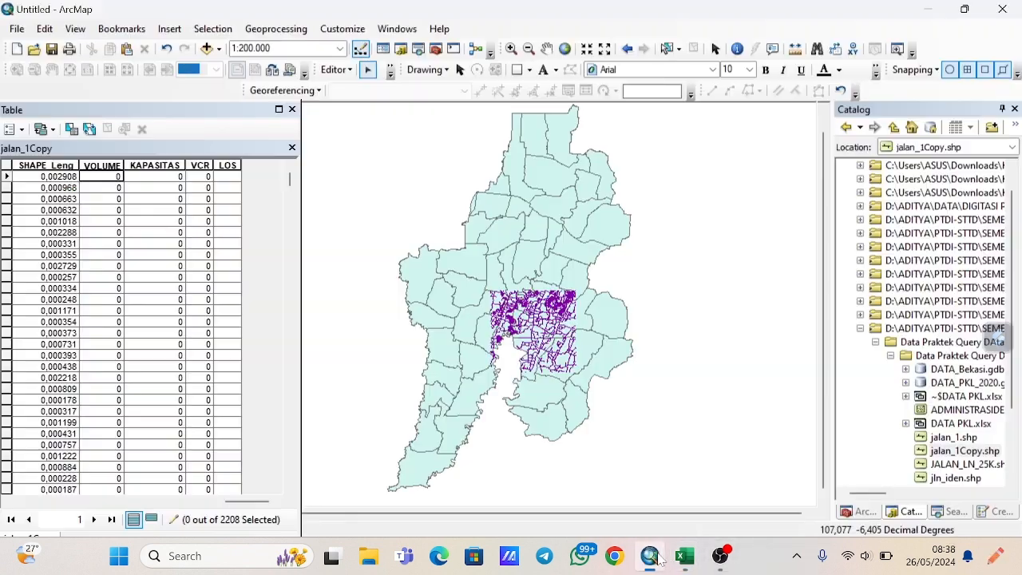
{"action": "right_click", "coordinate": [118, 184]}
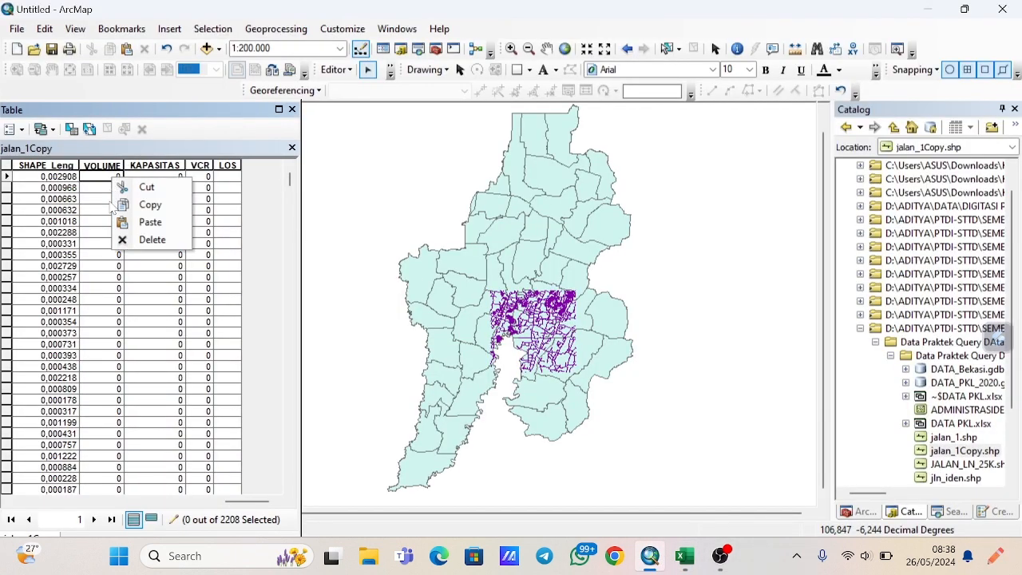
{"action": "left_click", "coordinate": [128, 218]}
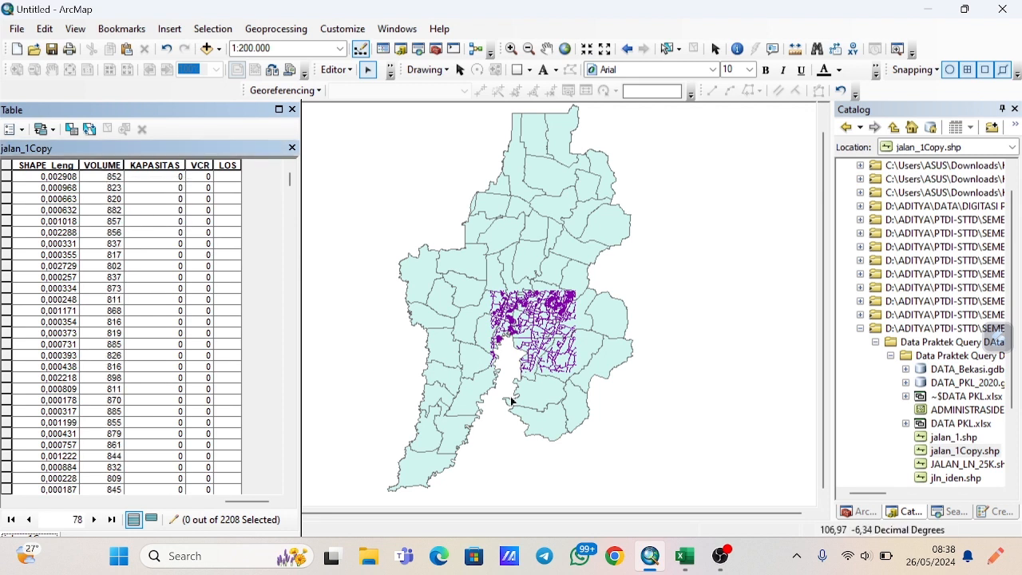
Switch to the DATA PKL workbook in Excel and copy the Kapasitas values in C7:C84.
{"action": "mouse_move", "coordinate": [691, 561]}
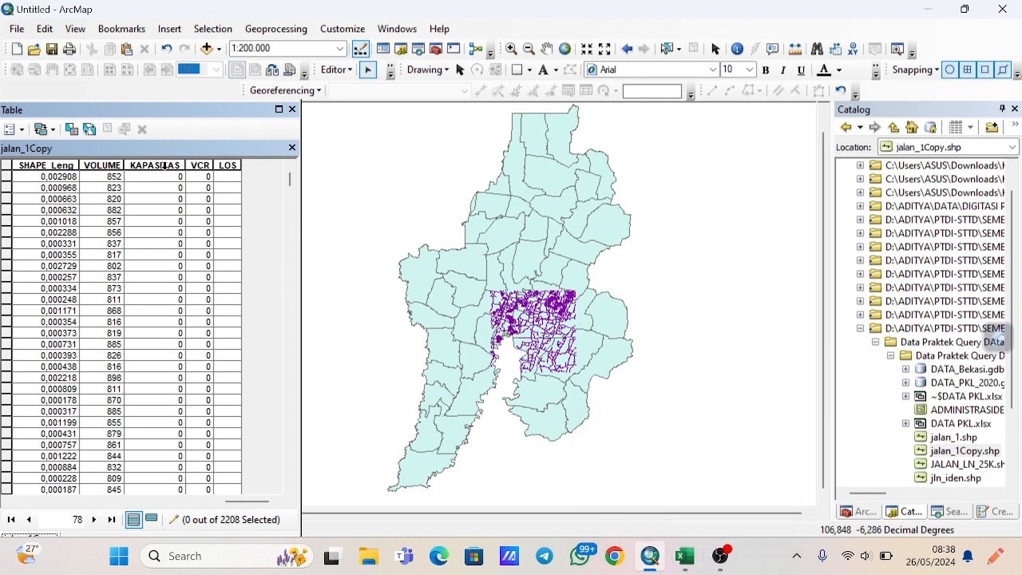
{"action": "left_click", "coordinate": [684, 556]}
{"action": "scroll", "coordinate": [240, 296], "scroll_direction": "up", "scroll_amount": 20}
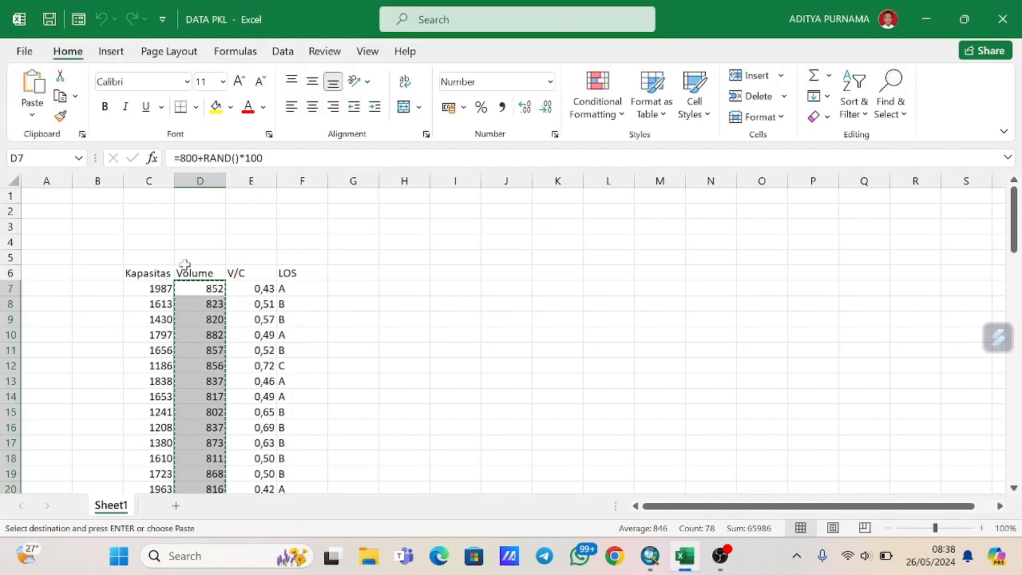
{"action": "left_click", "coordinate": [160, 292]}
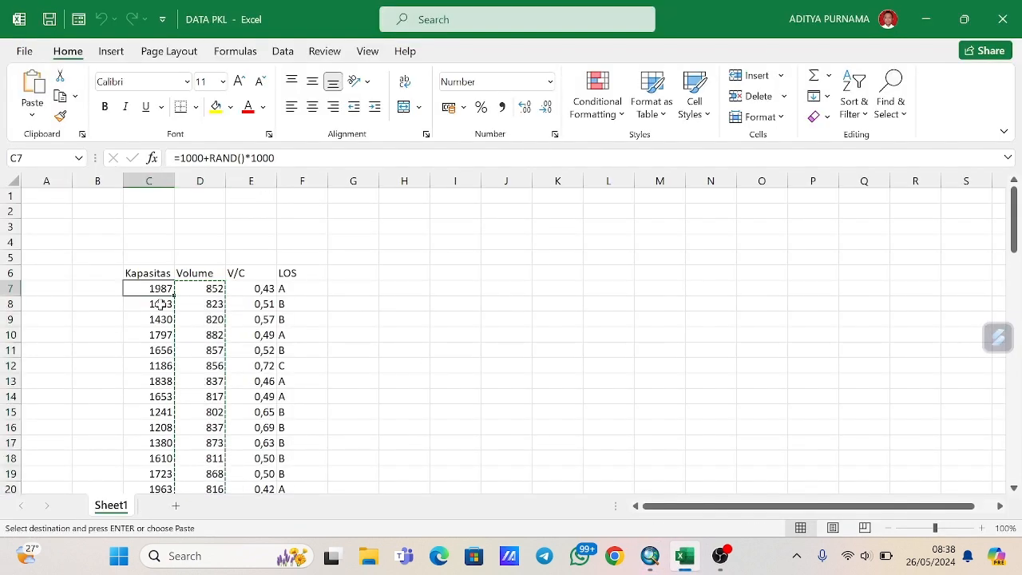
{"action": "left_click_drag", "start_coordinate": [156, 293], "coordinate": [165, 459]}
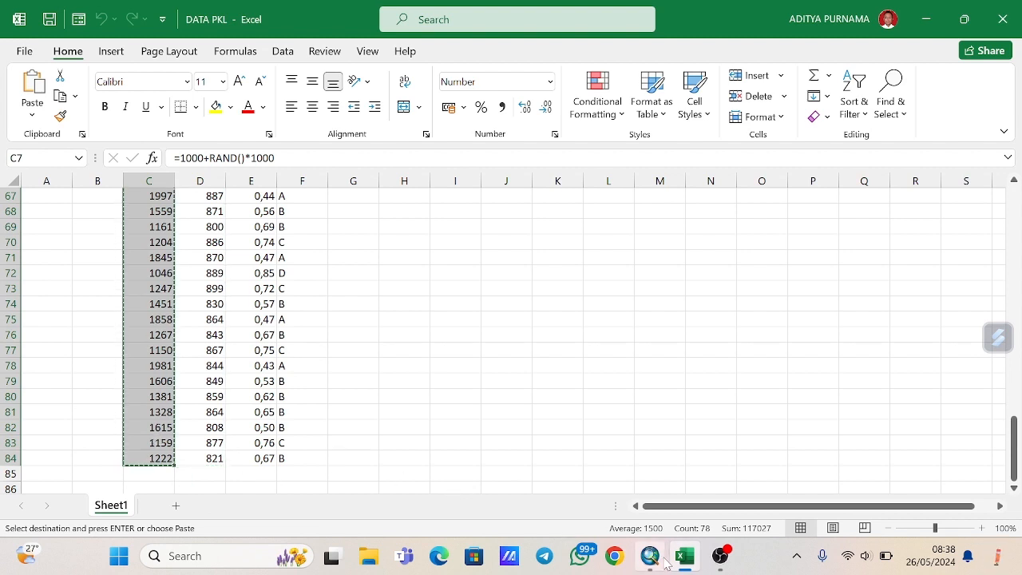
Return to ArcMap and paste the copied values into the KAPASITAS field of jalan_1Copy, starting at the first record.
{"action": "left_click", "coordinate": [661, 561]}
{"action": "left_click", "coordinate": [149, 178]}
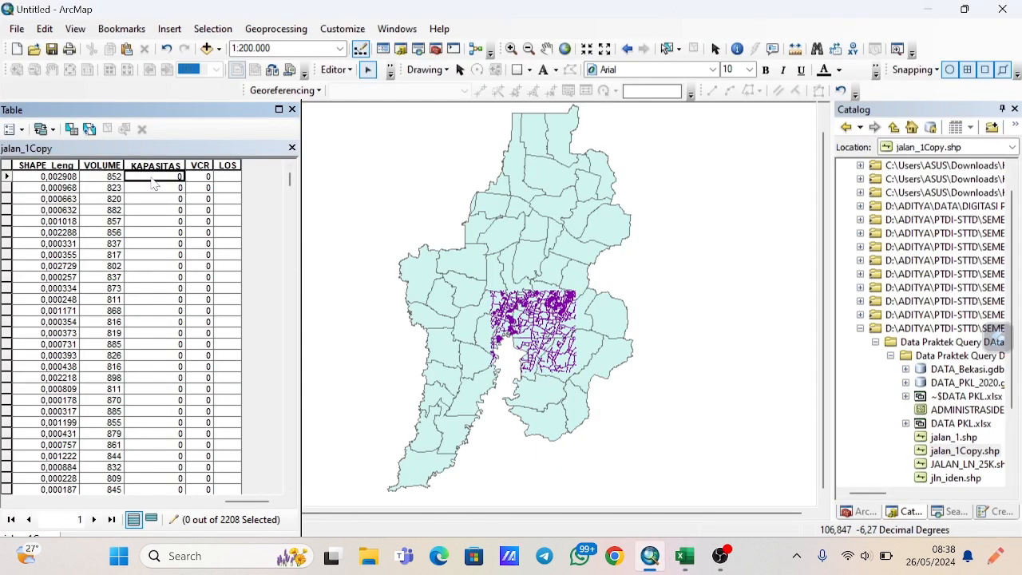
{"action": "right_click", "coordinate": [150, 178]}
{"action": "left_click", "coordinate": [163, 223]}
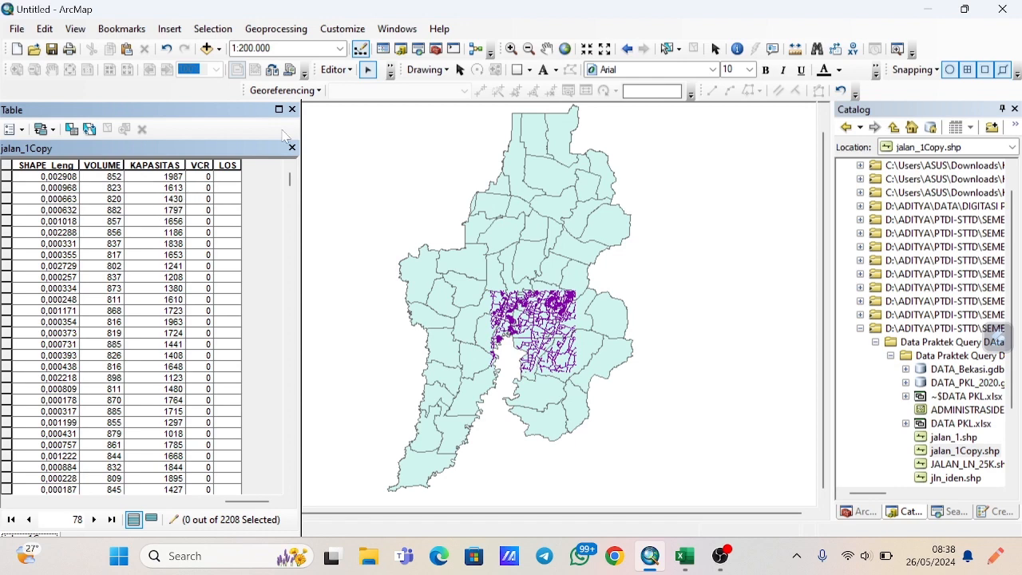
Save the edits to jalan_1Copy and stop the edit session.
{"action": "left_click", "coordinate": [335, 70]}
{"action": "left_click", "coordinate": [352, 124]}
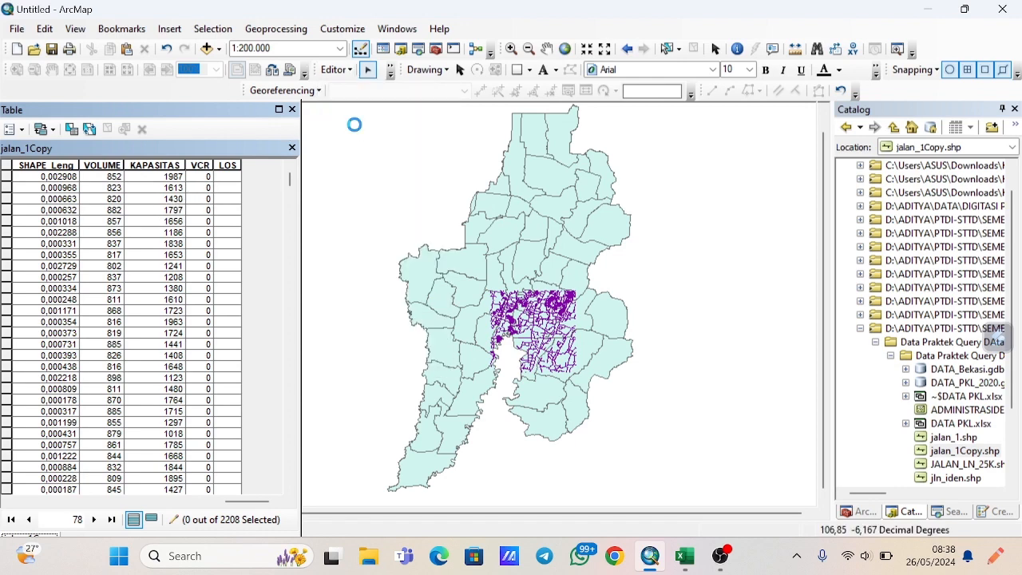
{"action": "left_click", "coordinate": [335, 70]}
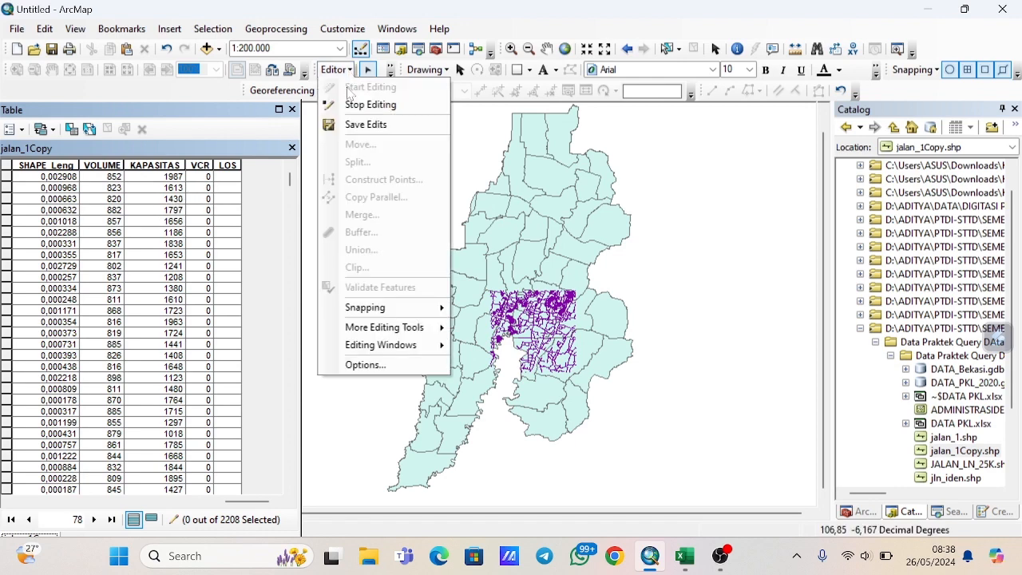
{"action": "left_click", "coordinate": [353, 104]}
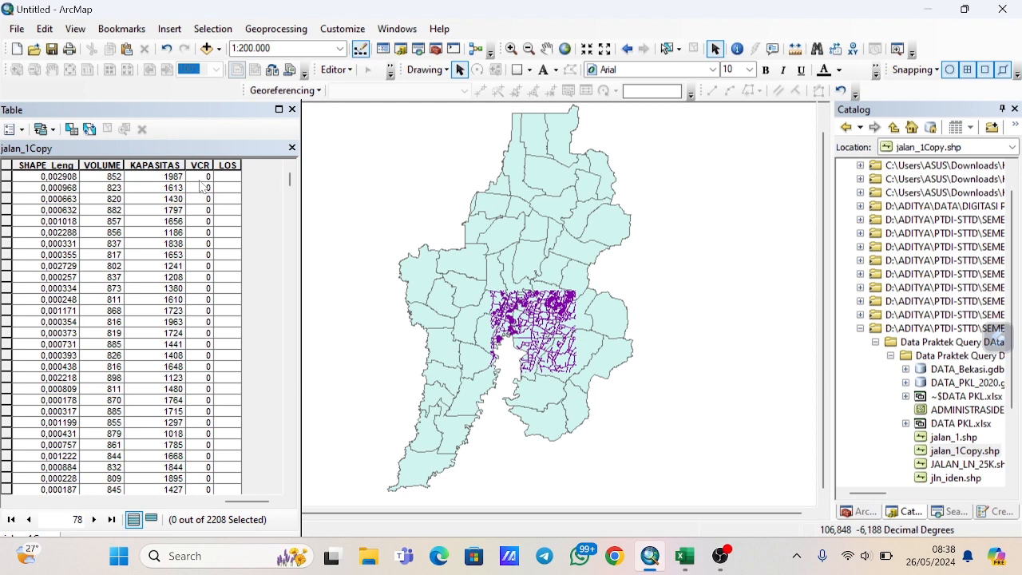
Calculate the VCR field of jalan_1Copy outside an edit session with the Field Calculator expression [VOLUME] / [KAPASITAS].
{"action": "scroll", "coordinate": [198, 306], "scroll_direction": "down", "scroll_amount": 2}
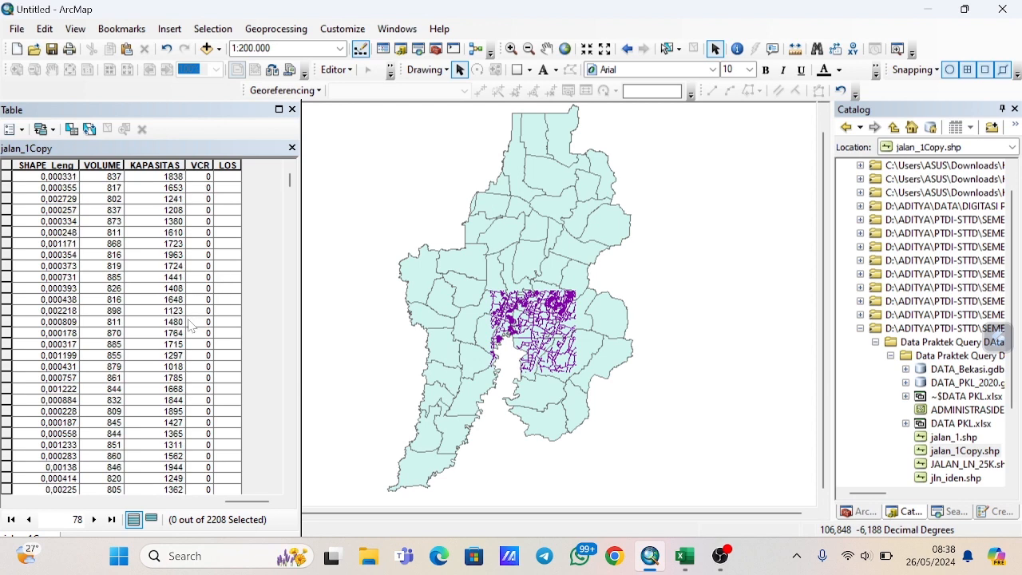
{"action": "scroll", "coordinate": [192, 323], "scroll_direction": "up", "scroll_amount": 2}
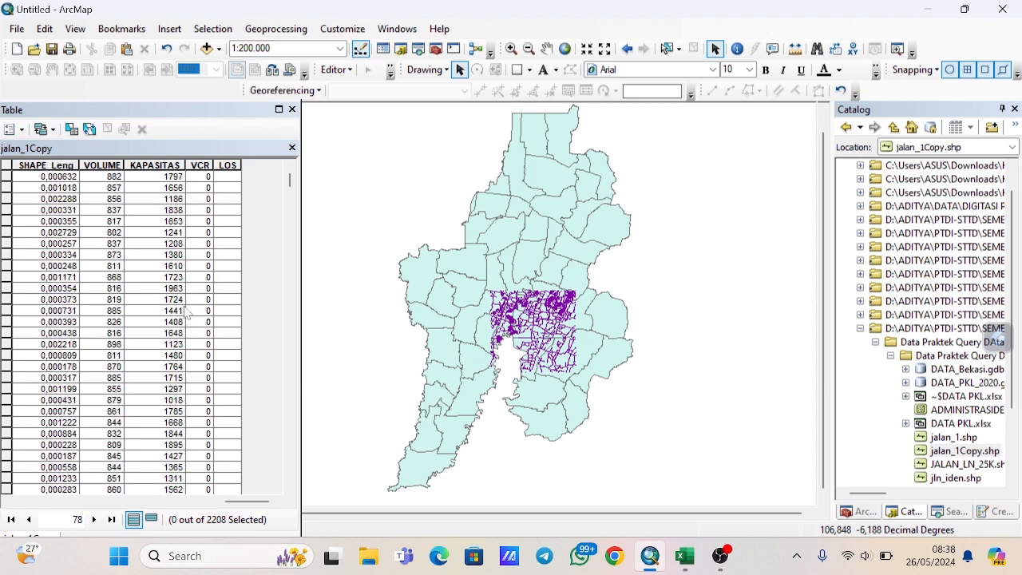
{"action": "right_click", "coordinate": [198, 164]}
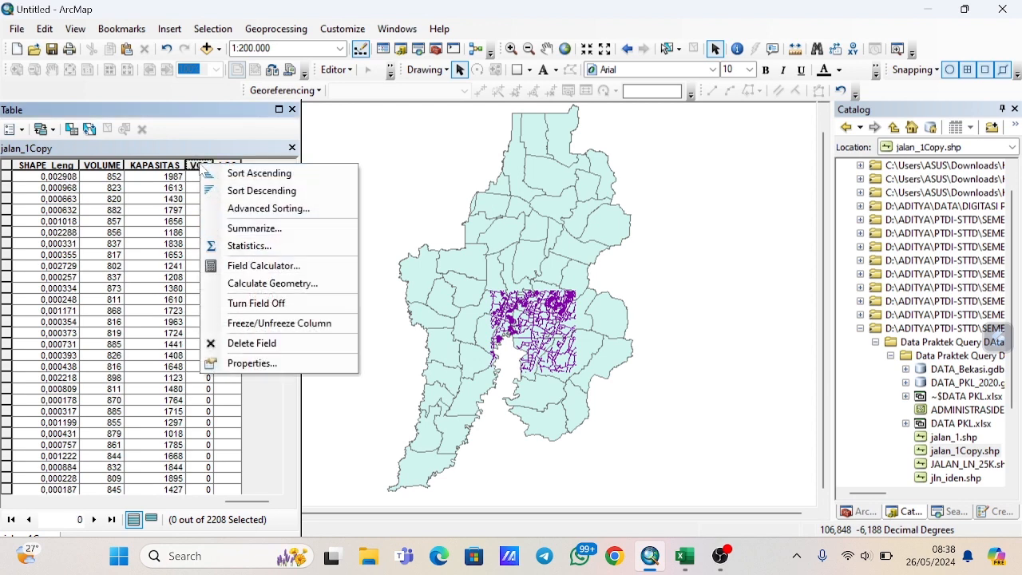
{"action": "left_click", "coordinate": [243, 270]}
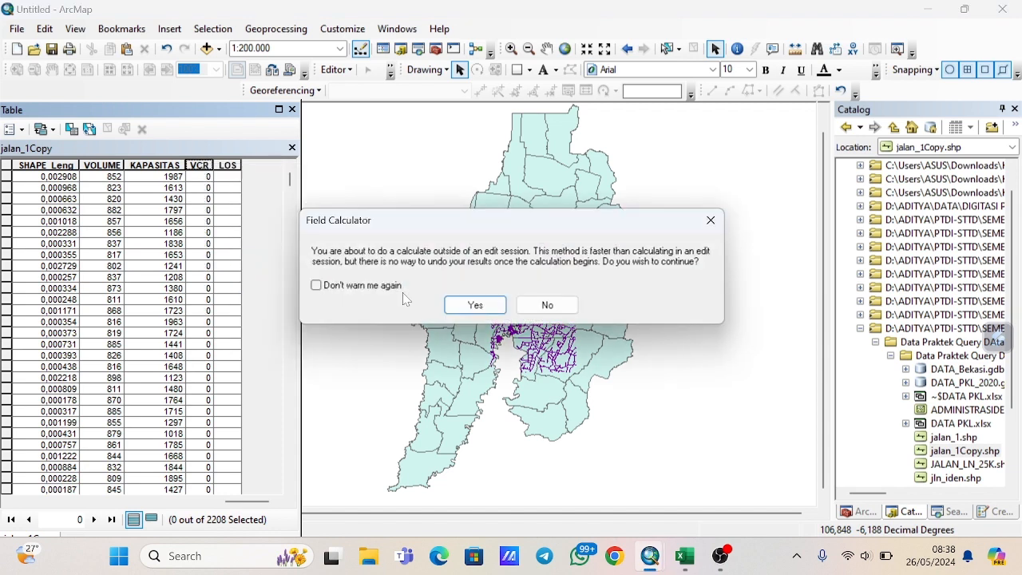
{"action": "left_click", "coordinate": [475, 304]}
{"action": "scroll", "coordinate": [397, 196], "scroll_direction": "down", "scroll_amount": 5}
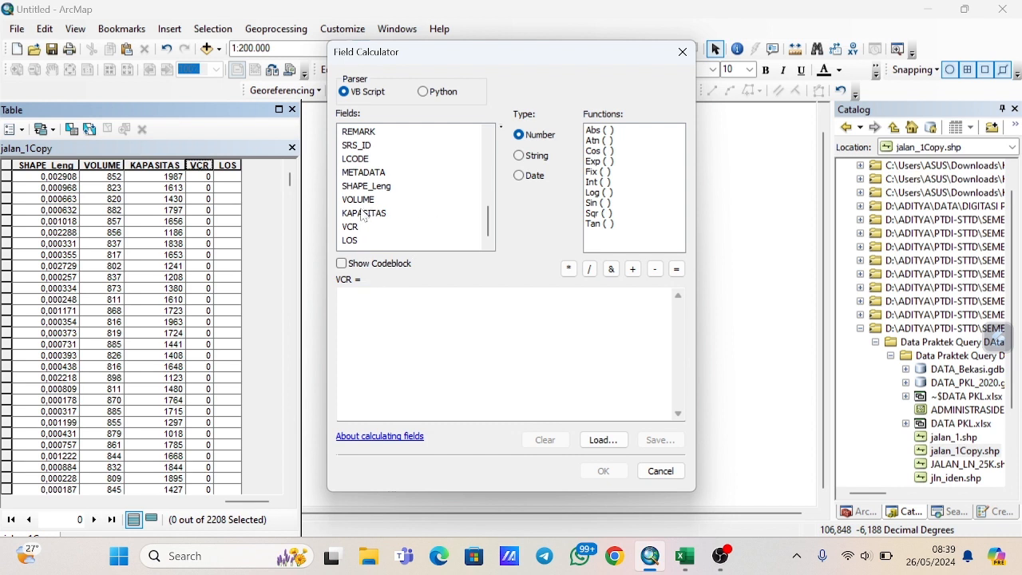
{"action": "double_click", "coordinate": [359, 200]}
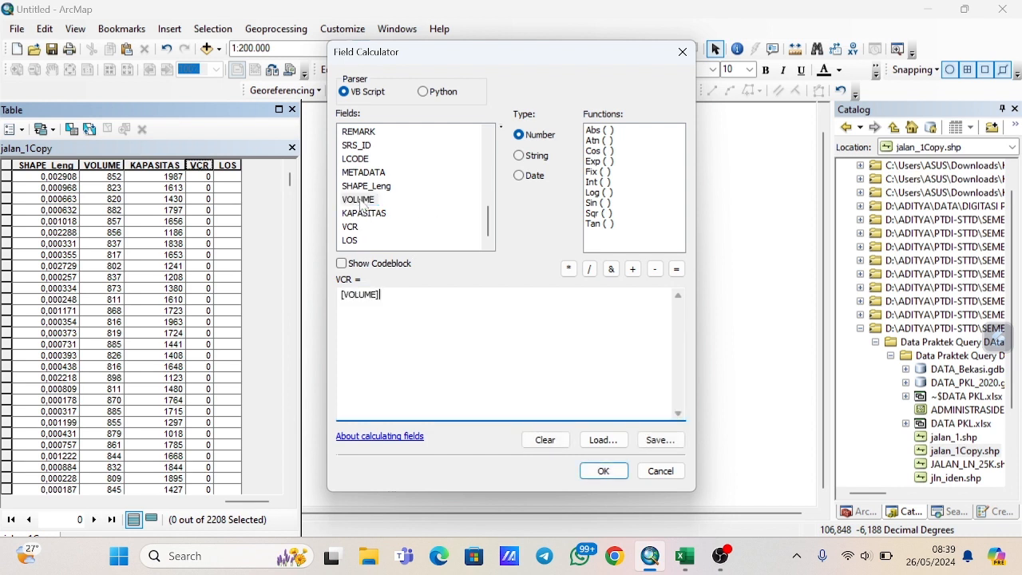
{"action": "left_click", "coordinate": [591, 270]}
{"action": "double_click", "coordinate": [376, 214]}
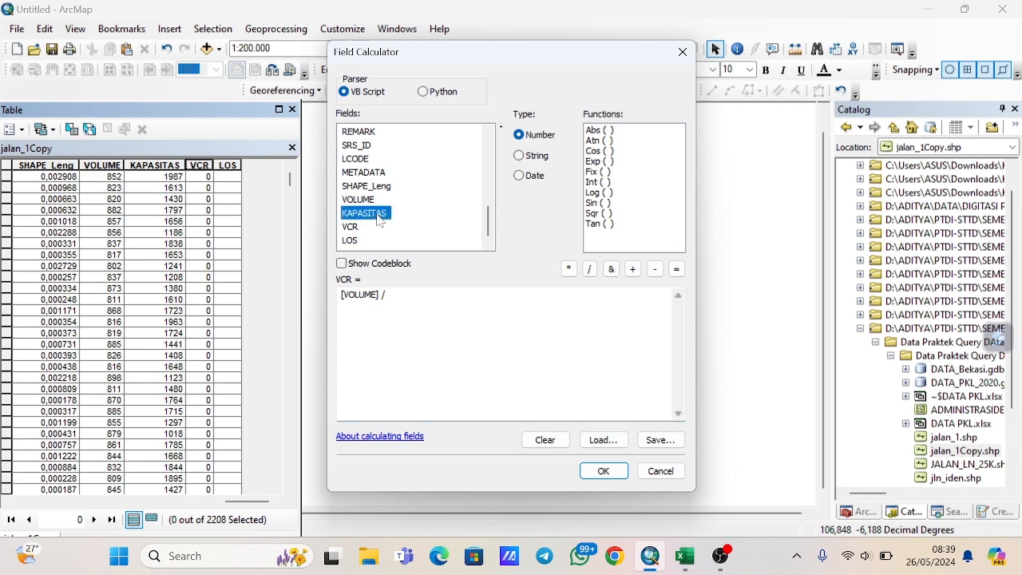
{"action": "left_click", "coordinate": [605, 471]}
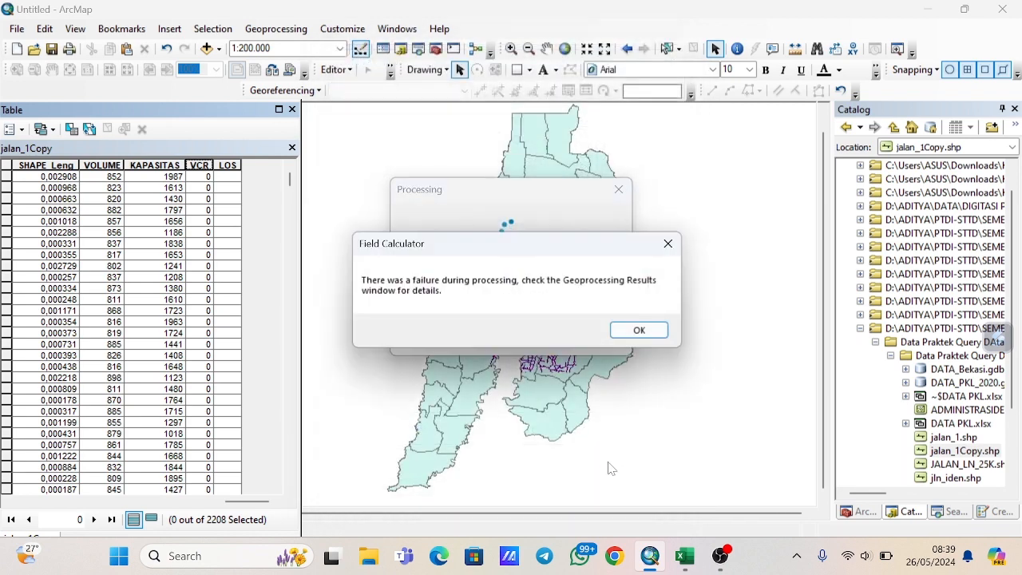
{"action": "left_click", "coordinate": [639, 332]}
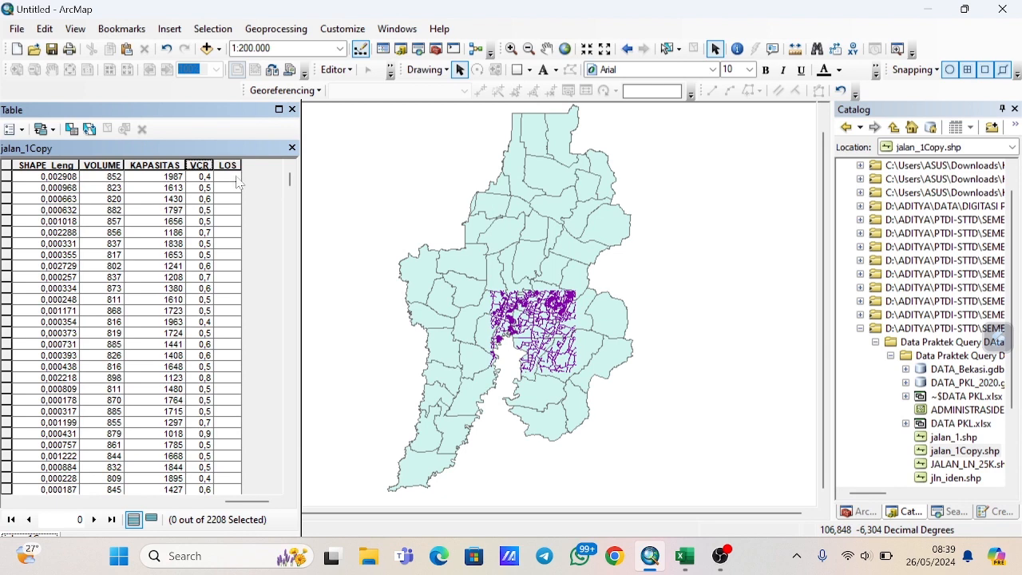
{"action": "left_click", "coordinate": [237, 178]}
{"action": "right_click", "coordinate": [237, 178]}
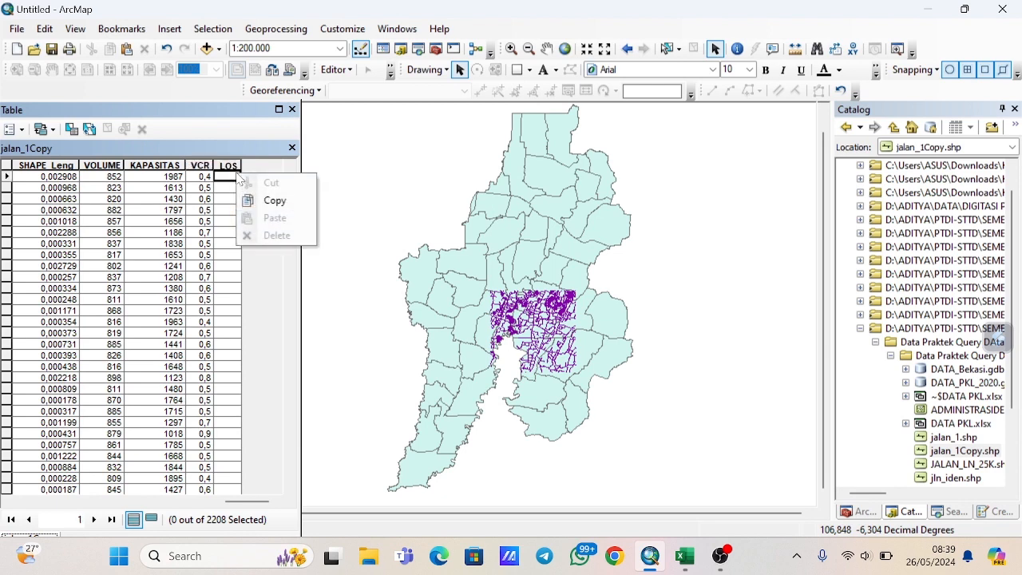
{"action": "left_click", "coordinate": [215, 191]}
{"action": "left_click", "coordinate": [230, 176]}
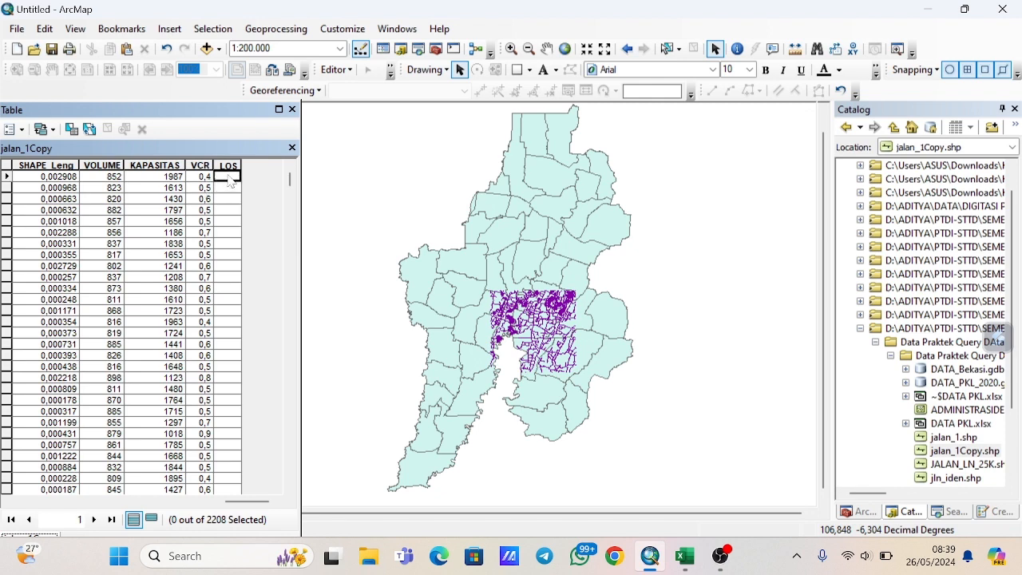
Start a Select by Attributes query on the jalan_1Copy table with the condition "VCR" >= 0.4.
{"action": "left_click", "coordinate": [15, 129]}
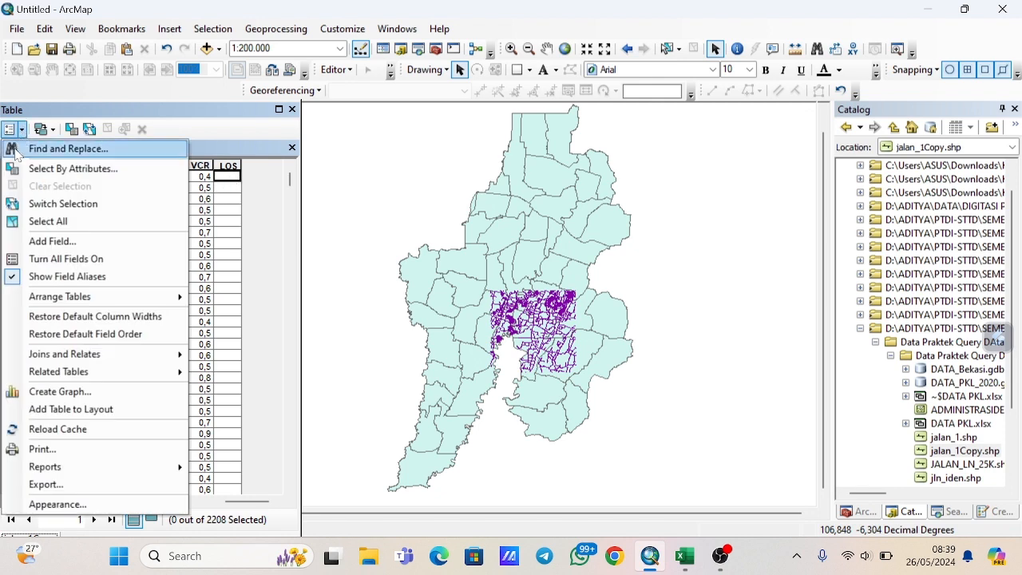
{"action": "left_click", "coordinate": [36, 172]}
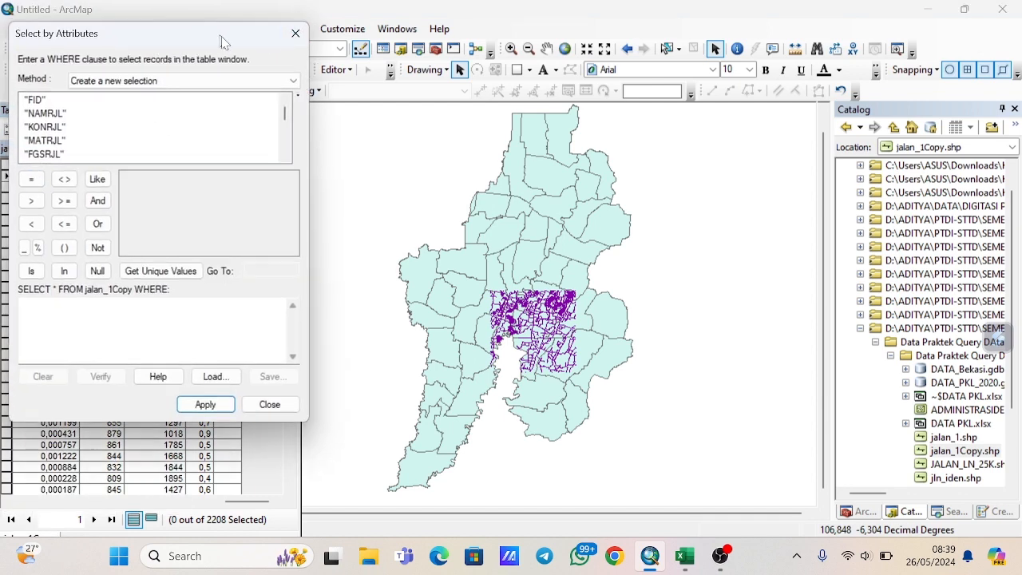
{"action": "left_click_drag", "start_coordinate": [222, 39], "coordinate": [780, 81]}
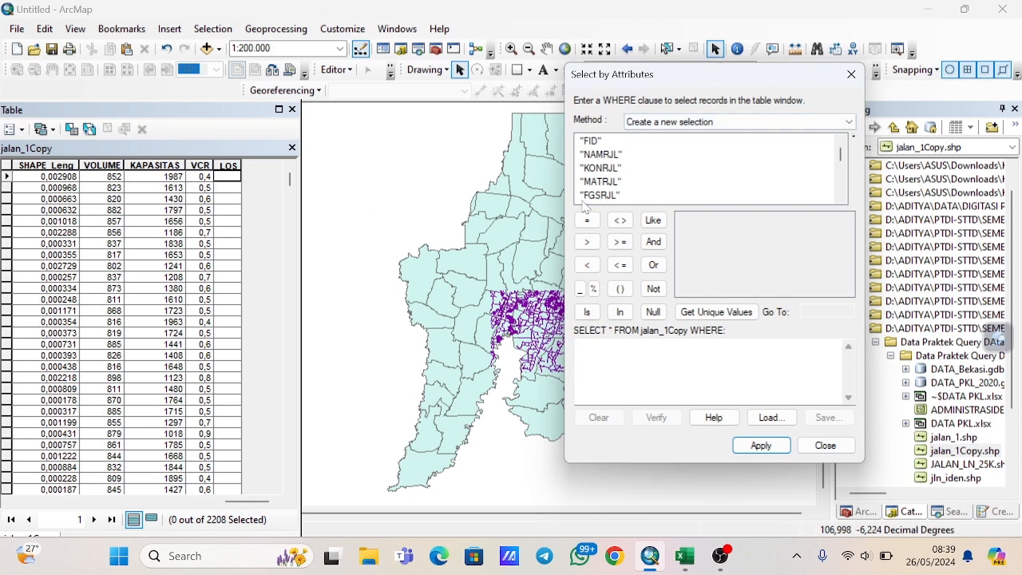
{"action": "scroll", "coordinate": [630, 185], "scroll_direction": "down", "scroll_amount": 5}
{"action": "scroll", "coordinate": [643, 176], "scroll_direction": "up", "scroll_amount": 4}
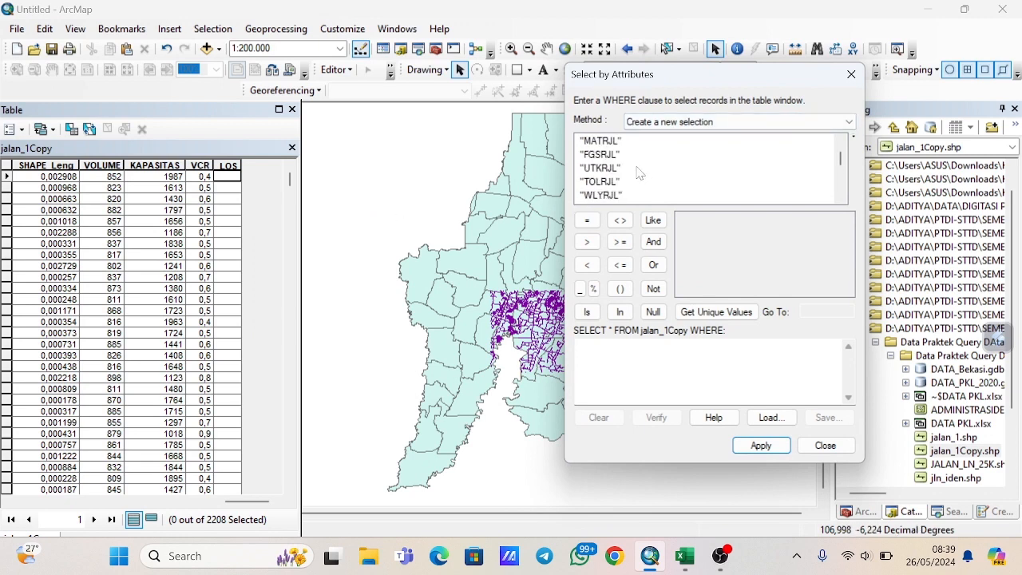
{"action": "scroll", "coordinate": [639, 174], "scroll_direction": "down", "scroll_amount": 4}
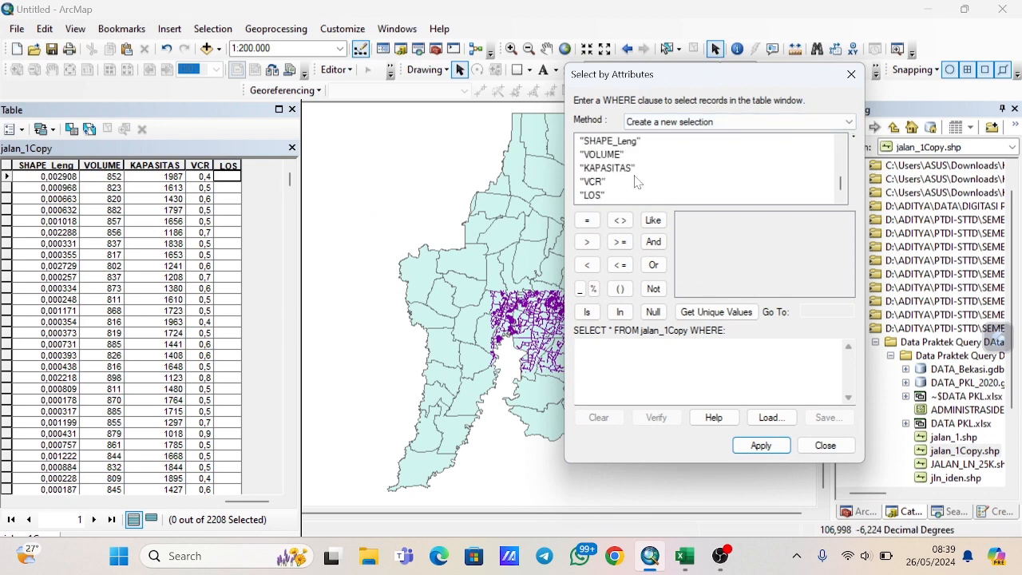
{"action": "left_click", "coordinate": [593, 182]}
{"action": "double_click", "coordinate": [593, 182]}
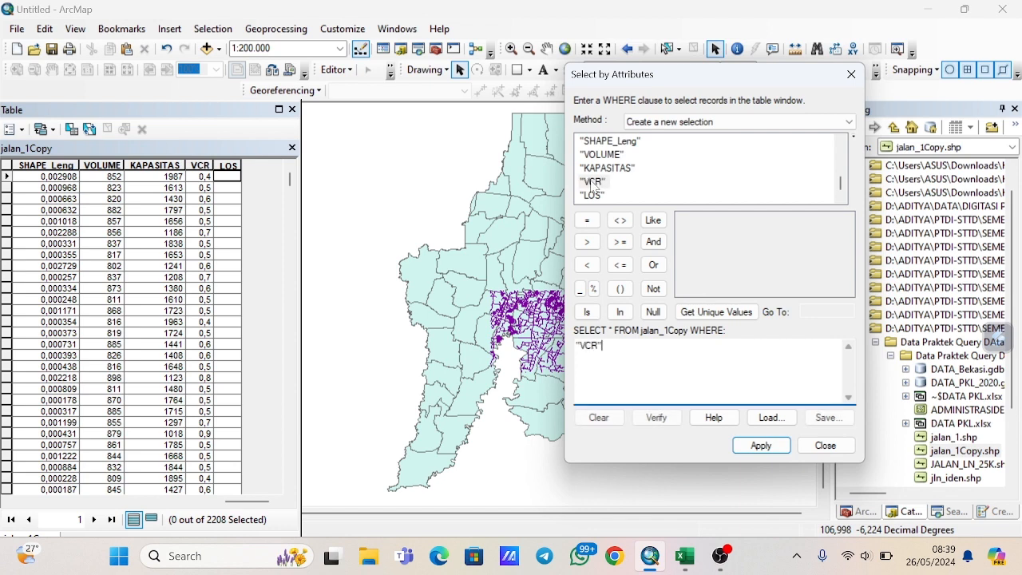
{"action": "left_click", "coordinate": [717, 312]}
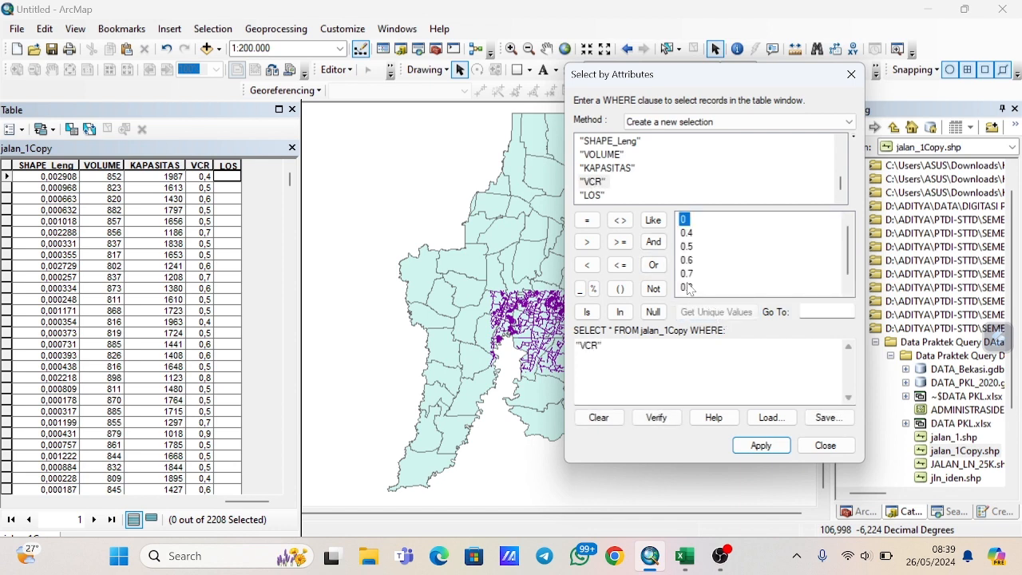
{"action": "left_click", "coordinate": [620, 241]}
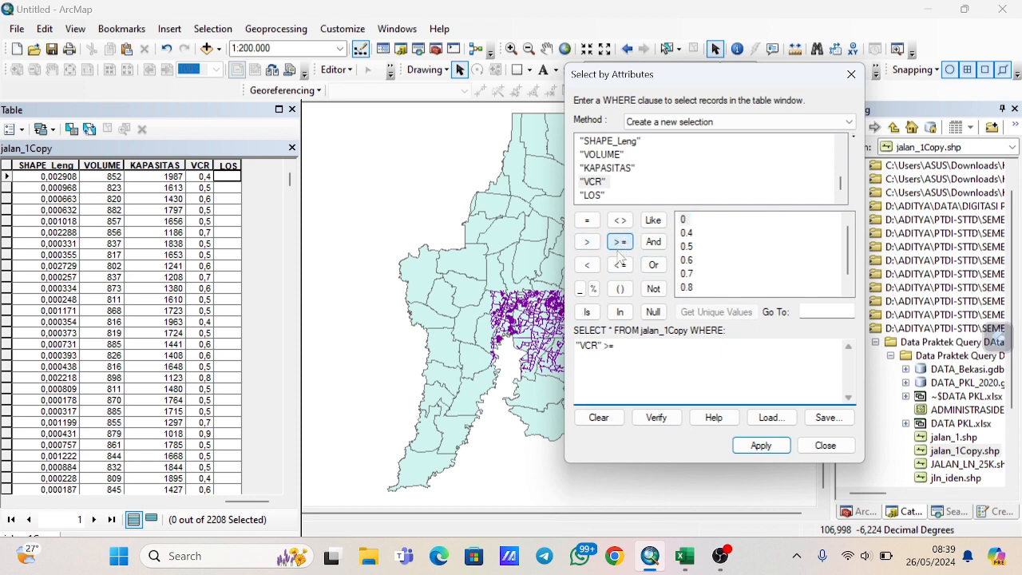
{"action": "double_click", "coordinate": [691, 235]}
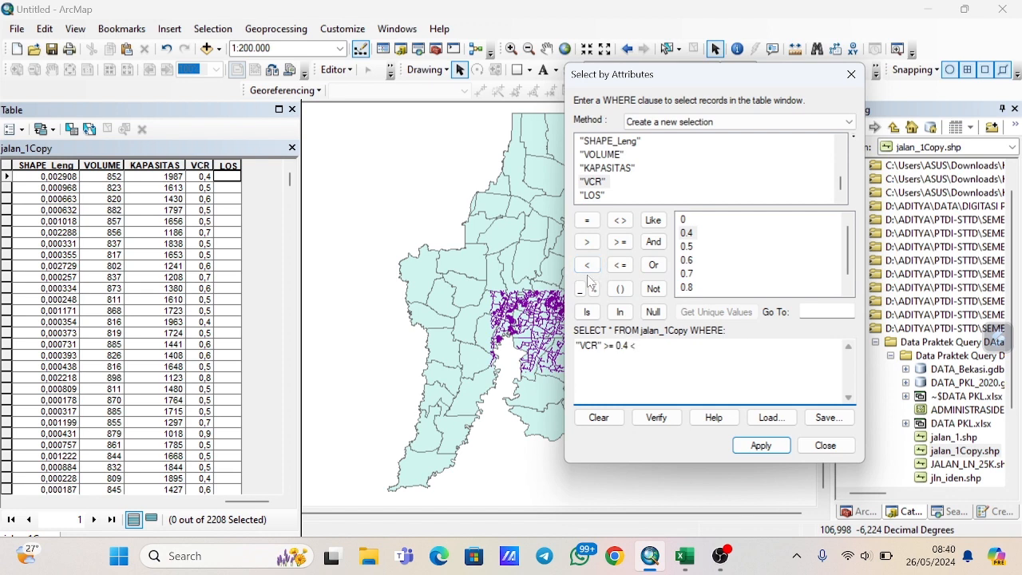
Extend the query with AND "VCR" < 0.5, apply it as a new selection, and review the selected records.
{"action": "left_click", "coordinate": [653, 241]}
{"action": "double_click", "coordinate": [596, 183]}
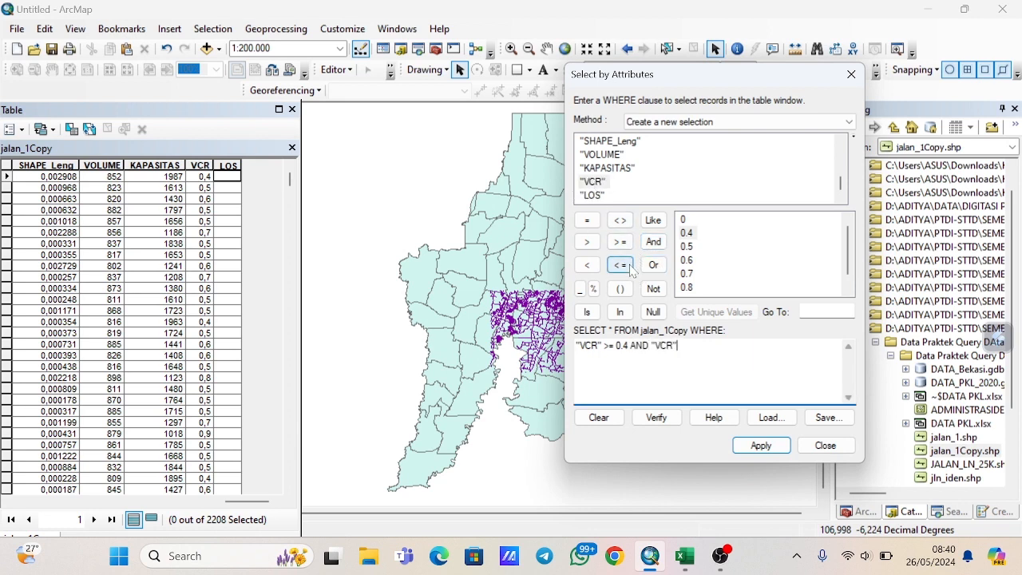
{"action": "left_click", "coordinate": [587, 264]}
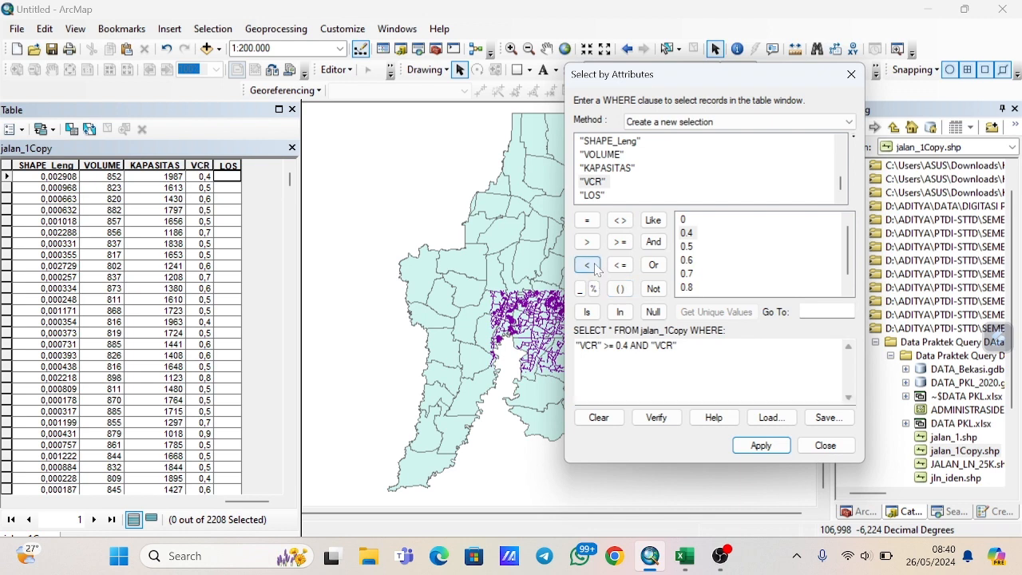
{"action": "double_click", "coordinate": [686, 247]}
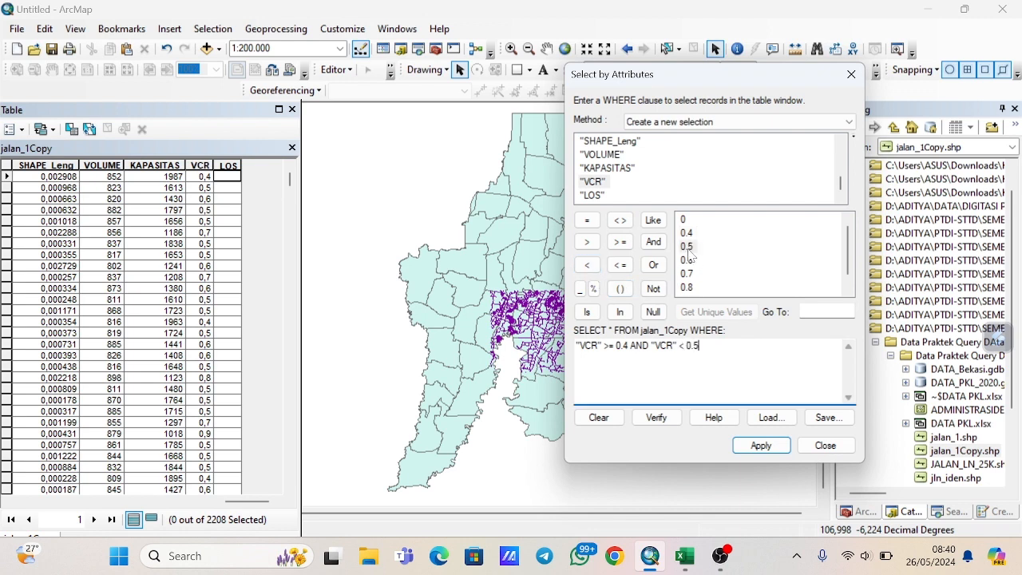
{"action": "left_click", "coordinate": [760, 446]}
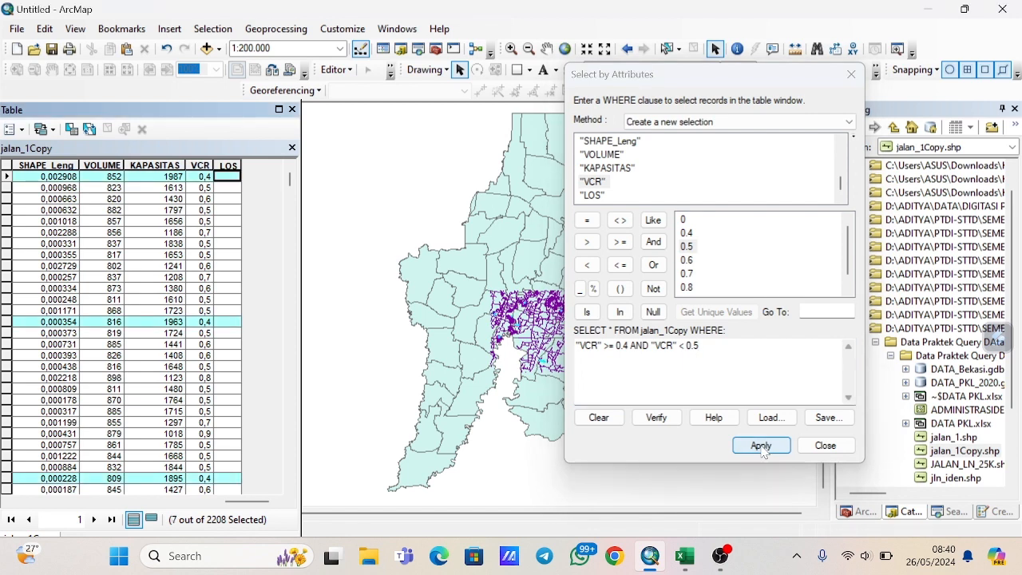
{"action": "scroll", "coordinate": [212, 363], "scroll_direction": "down", "scroll_amount": 4}
{"action": "scroll", "coordinate": [212, 364], "scroll_direction": "down", "scroll_amount": 6}
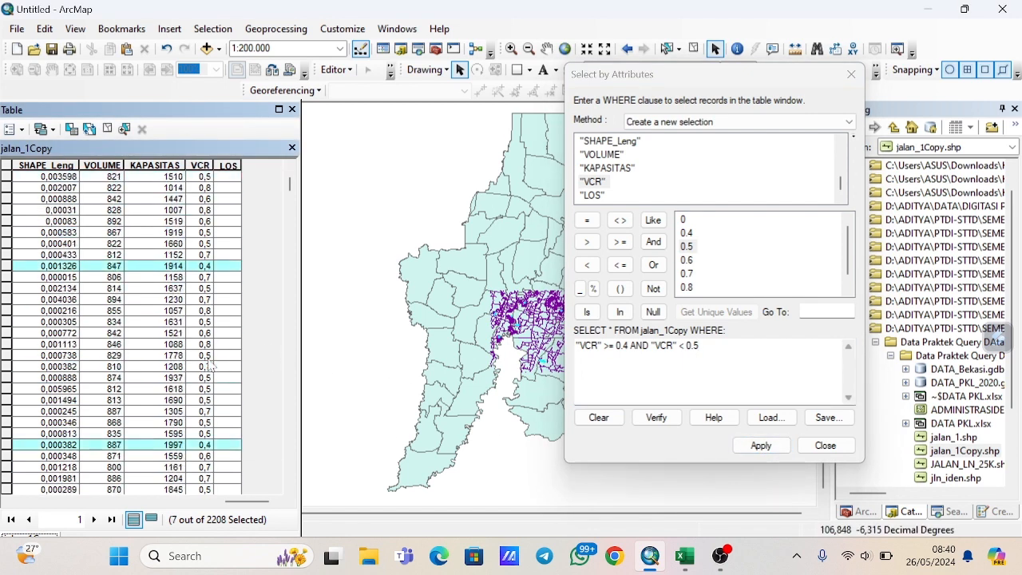
{"action": "scroll", "coordinate": [211, 363], "scroll_direction": "up", "scroll_amount": 10}
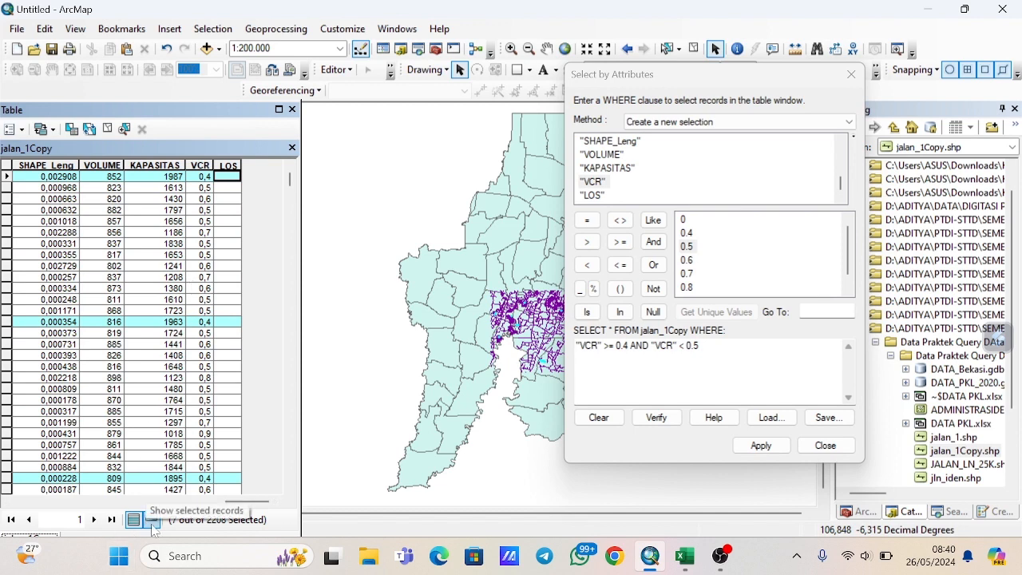
Show only the selected records of jalan_1Copy, locate the LOS field, and start an edit session.
{"action": "left_click", "coordinate": [152, 520]}
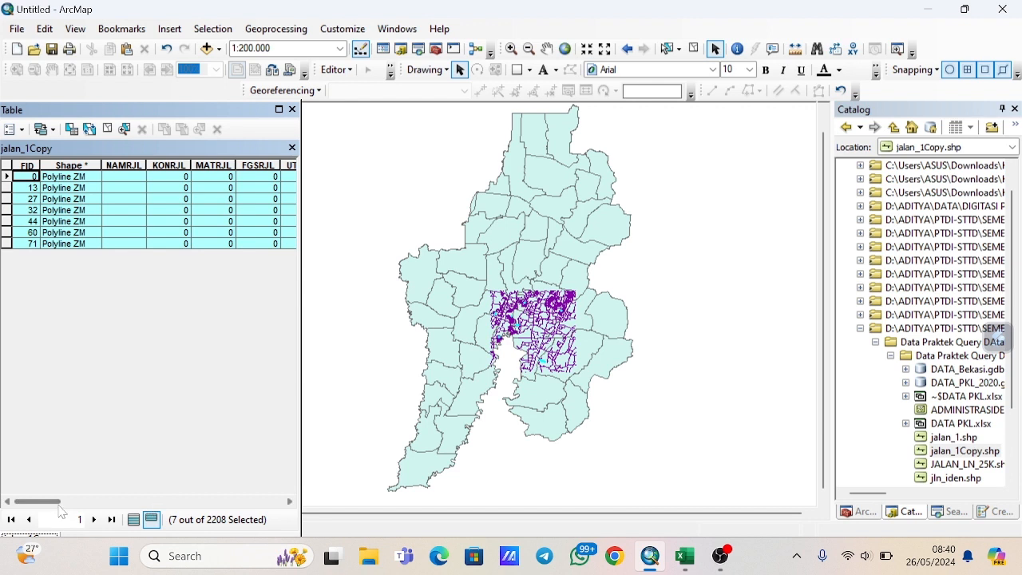
{"action": "left_click_drag", "start_coordinate": [60, 505], "coordinate": [289, 503]}
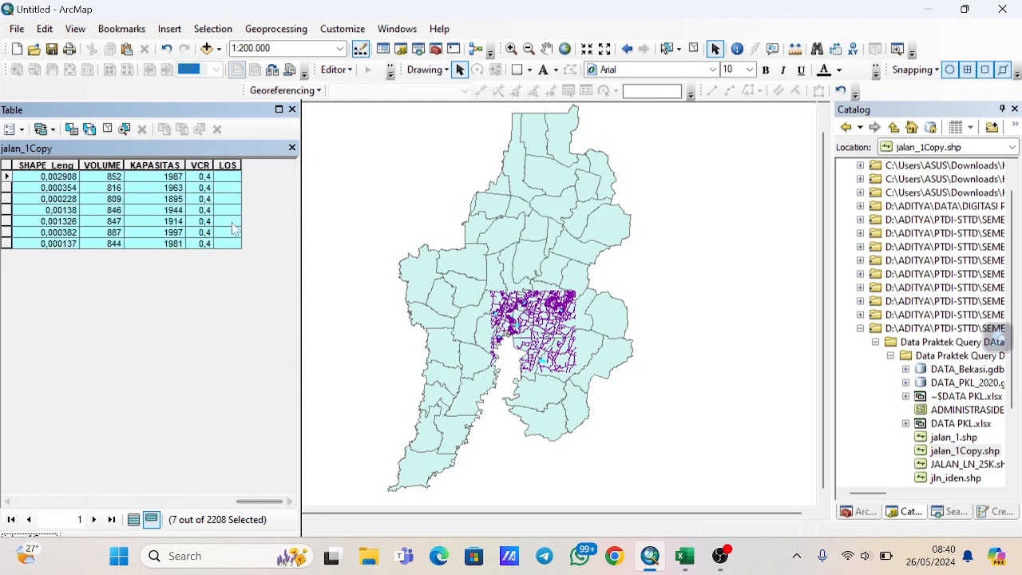
{"action": "left_click", "coordinate": [233, 180]}
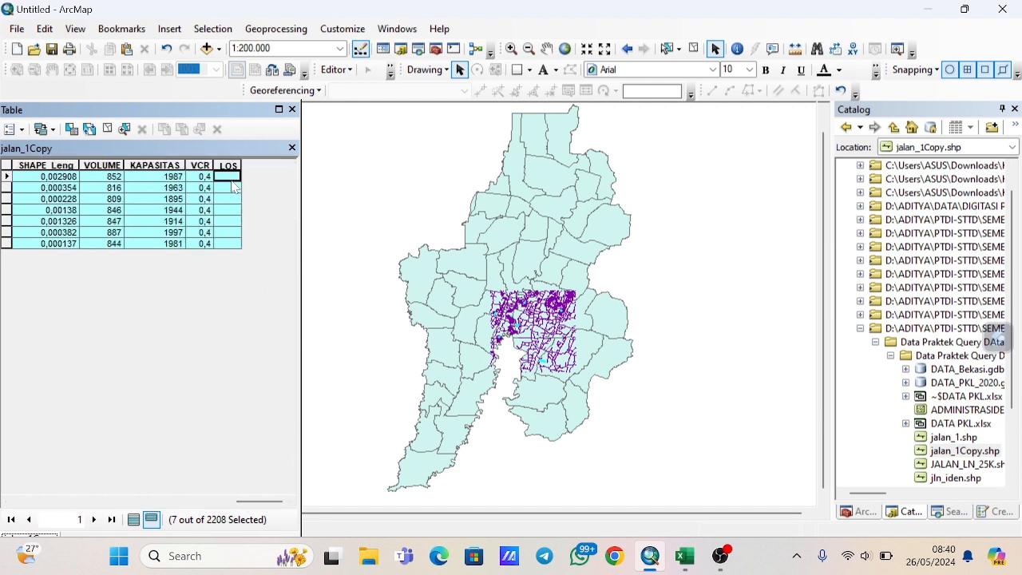
{"action": "left_click", "coordinate": [337, 69]}
{"action": "left_click", "coordinate": [369, 87]}
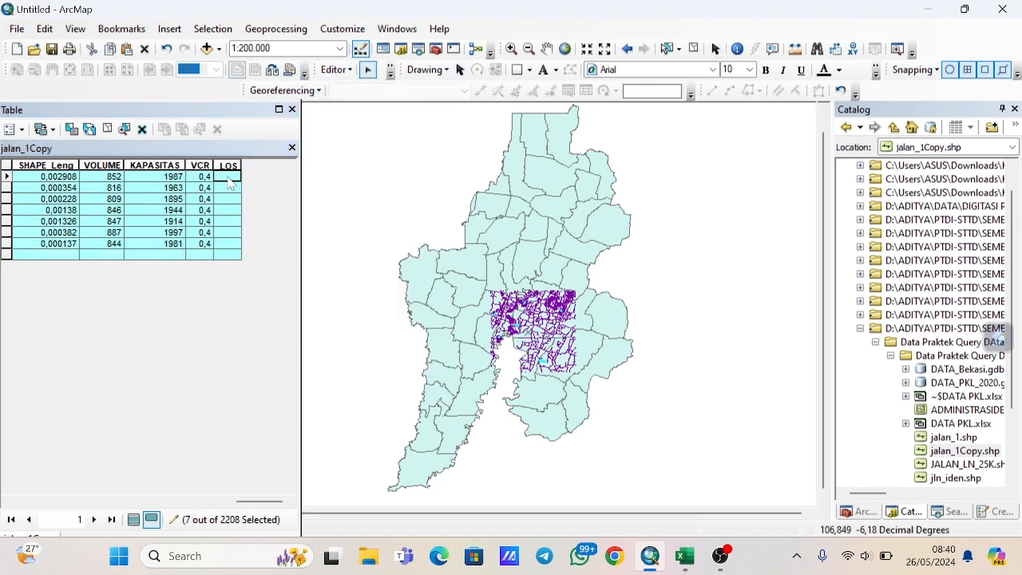
Enter A in the LOS field of all seven selected records.
{"action": "left_click", "coordinate": [229, 177]}
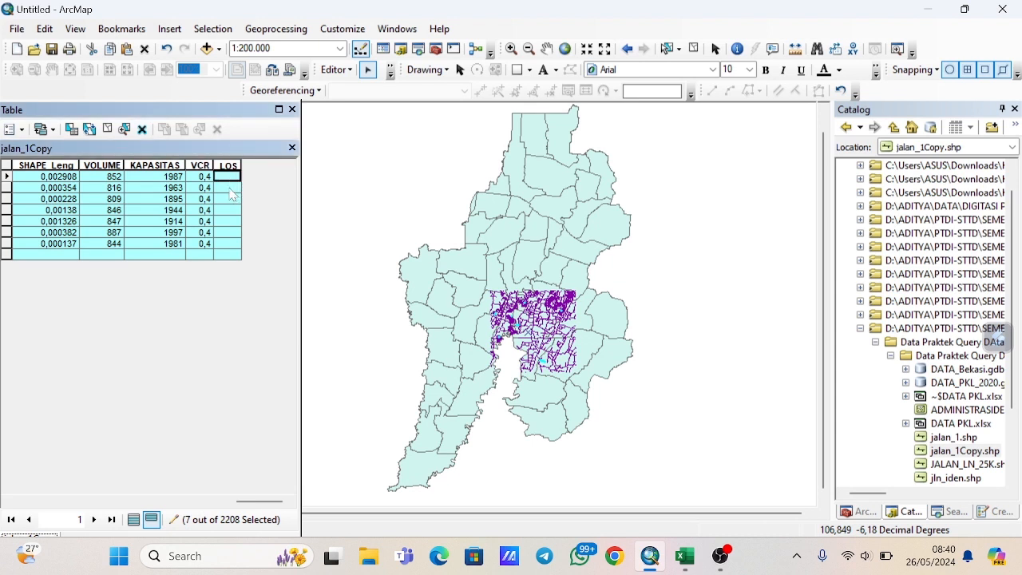
{"action": "type", "text": "A"}
{"action": "key", "text": "Return"}
{"action": "type", "text": "A"}
{"action": "key", "text": "Return"}
{"action": "type", "text": "A"}
{"action": "key", "text": "Return"}
{"action": "type", "text": "A"}
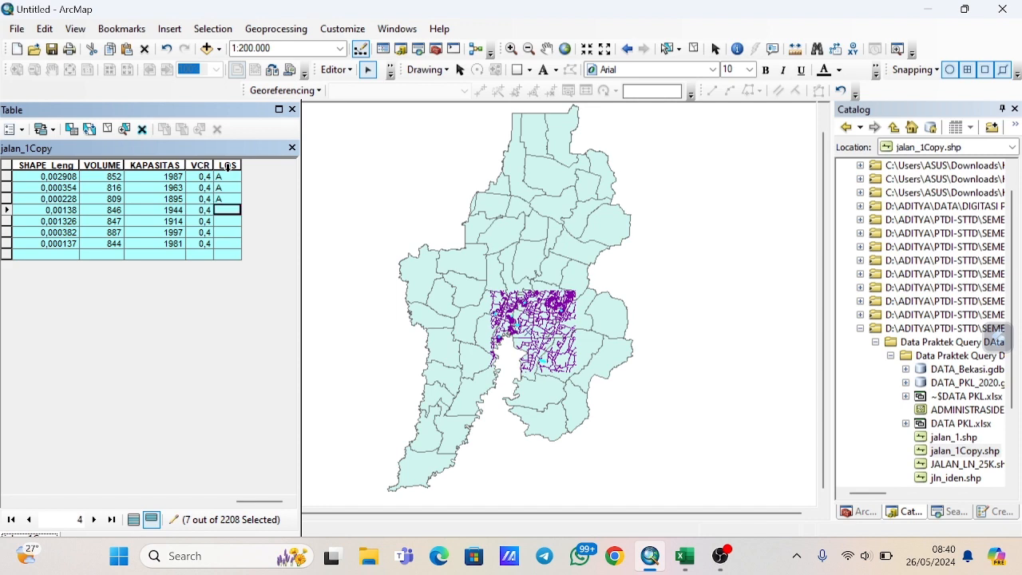
{"action": "key", "text": "Return"}
{"action": "type", "text": "A"}
{"action": "key", "text": "Return"}
{"action": "type", "text": "A"}
{"action": "key", "text": "Return"}
{"action": "type", "text": "A"}
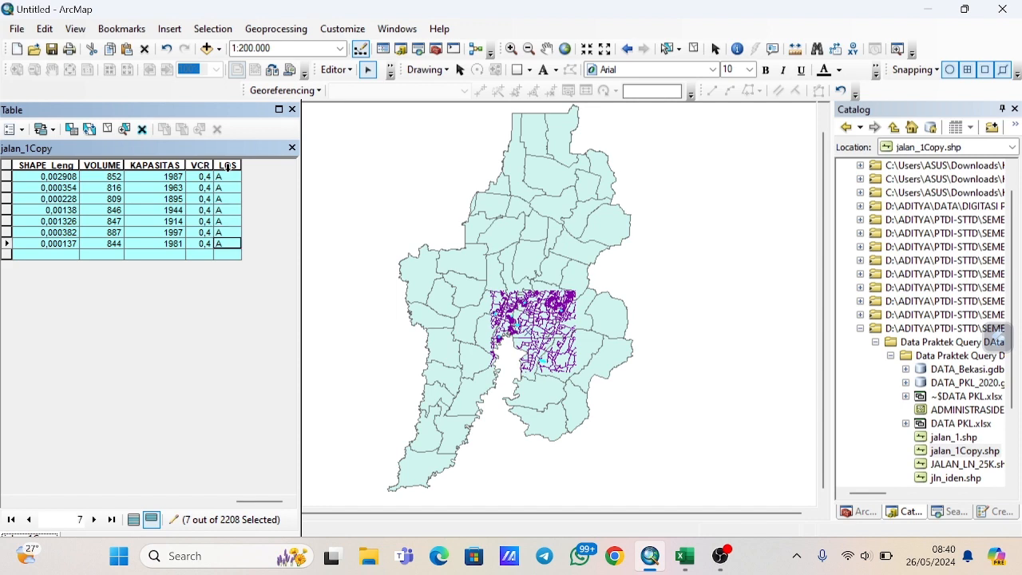
Show all records of jalan_1Copy, review the LOS entries, and clear the selection.
{"action": "left_click", "coordinate": [133, 519]}
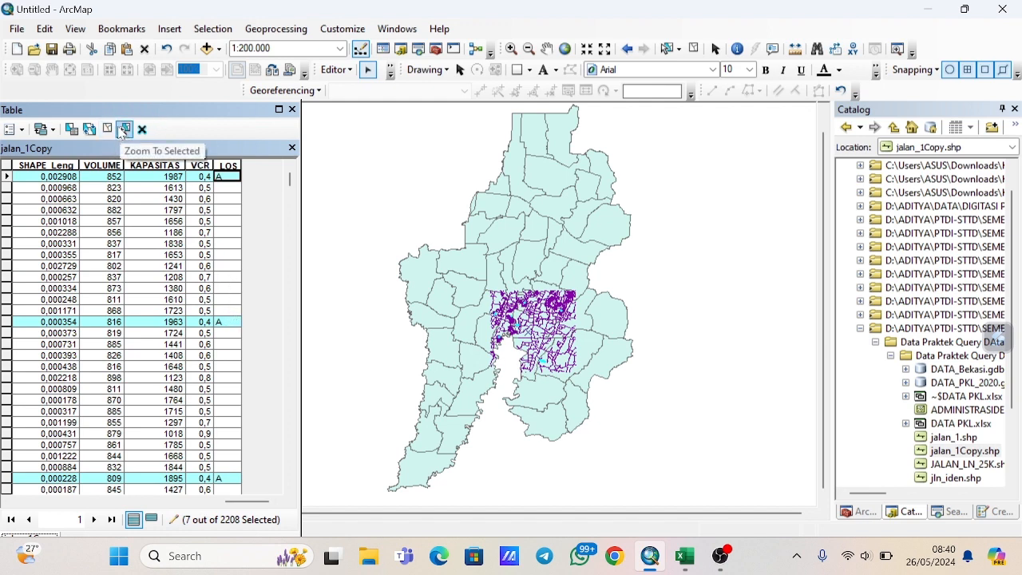
{"action": "scroll", "coordinate": [177, 239], "scroll_direction": "down", "scroll_amount": 3}
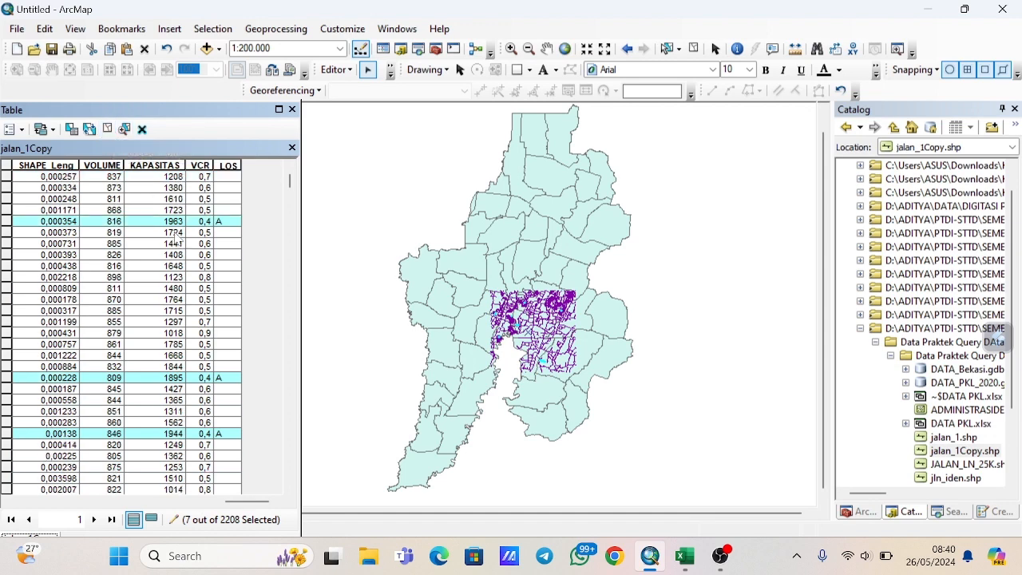
{"action": "scroll", "coordinate": [178, 239], "scroll_direction": "up", "scroll_amount": 3}
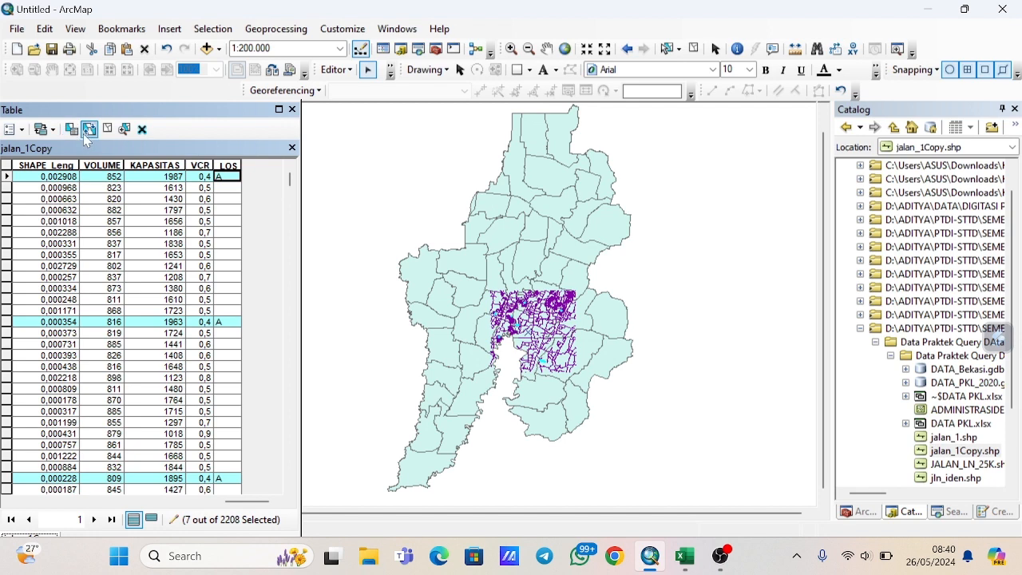
{"action": "left_click", "coordinate": [107, 128]}
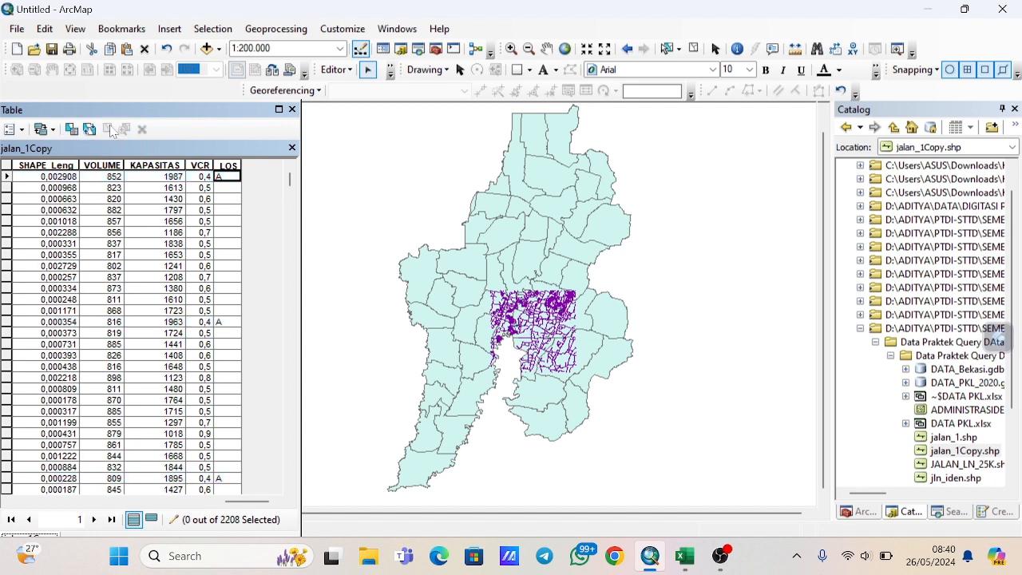
Start a new Select by Attributes query on jalan_1Copy, replacing the old expression with "VCR" >= 0.5 AND.
{"action": "left_click", "coordinate": [19, 129]}
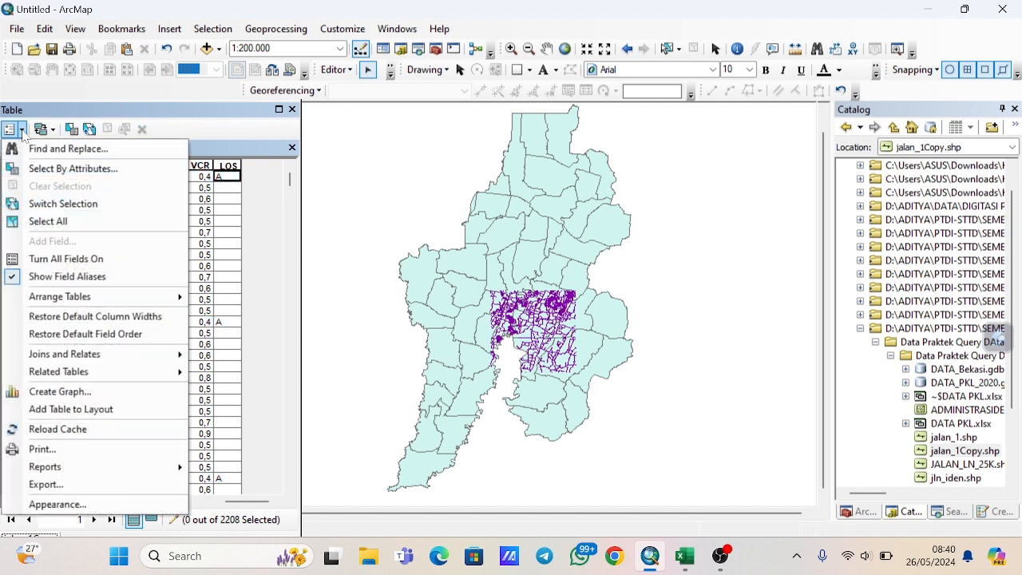
{"action": "left_click", "coordinate": [56, 171]}
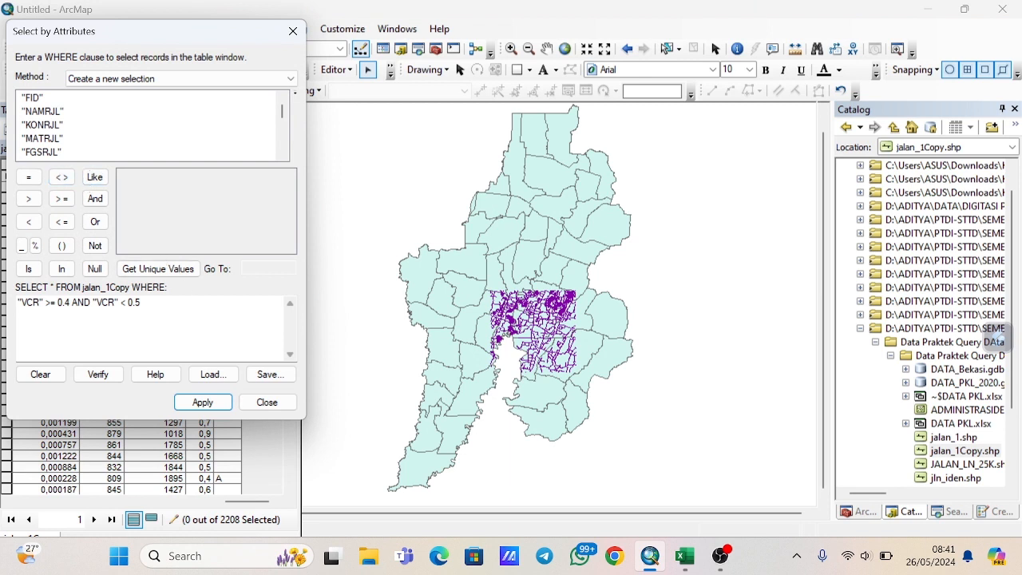
{"action": "left_click", "coordinate": [41, 375]}
{"action": "scroll", "coordinate": [88, 138], "scroll_direction": "down", "scroll_amount": 5}
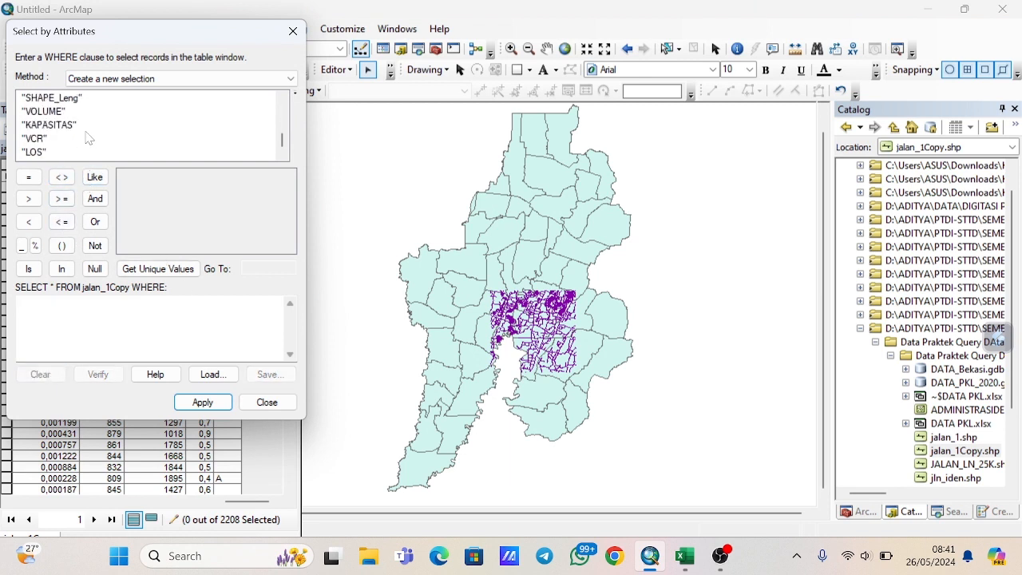
{"action": "double_click", "coordinate": [36, 138]}
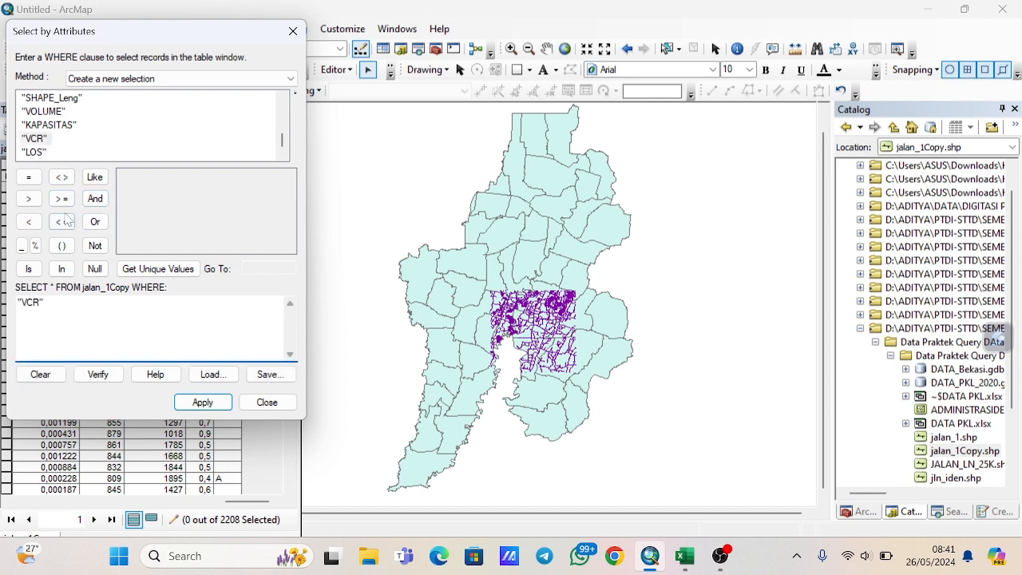
{"action": "left_click", "coordinate": [152, 269]}
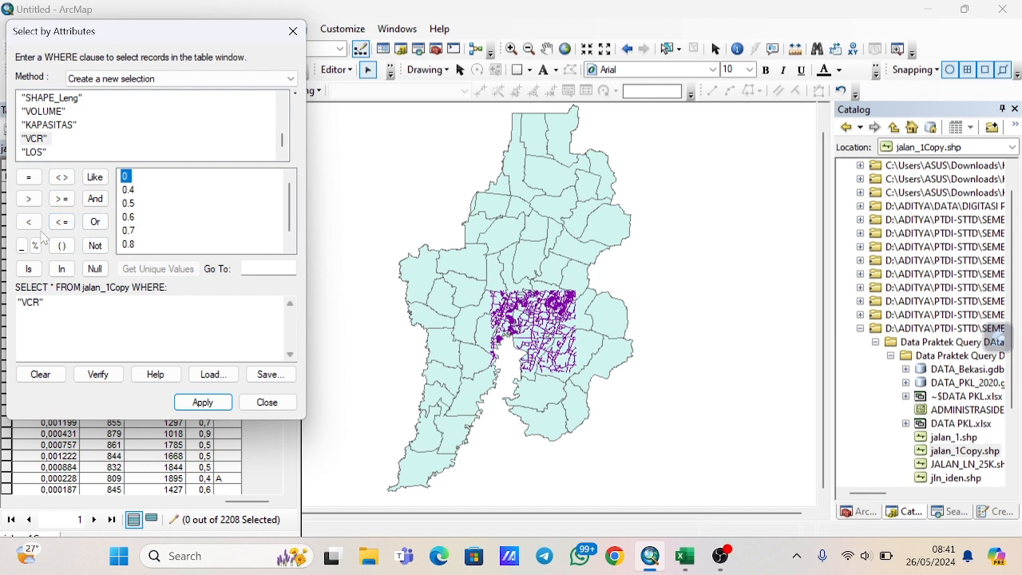
{"action": "left_click", "coordinate": [61, 199]}
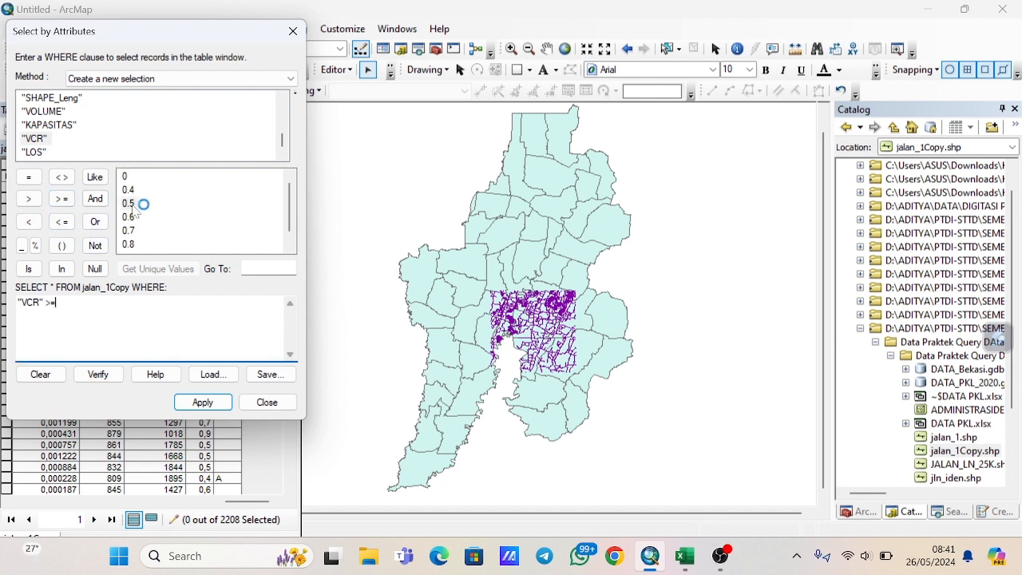
{"action": "double_click", "coordinate": [130, 203]}
{"action": "left_click", "coordinate": [95, 199]}
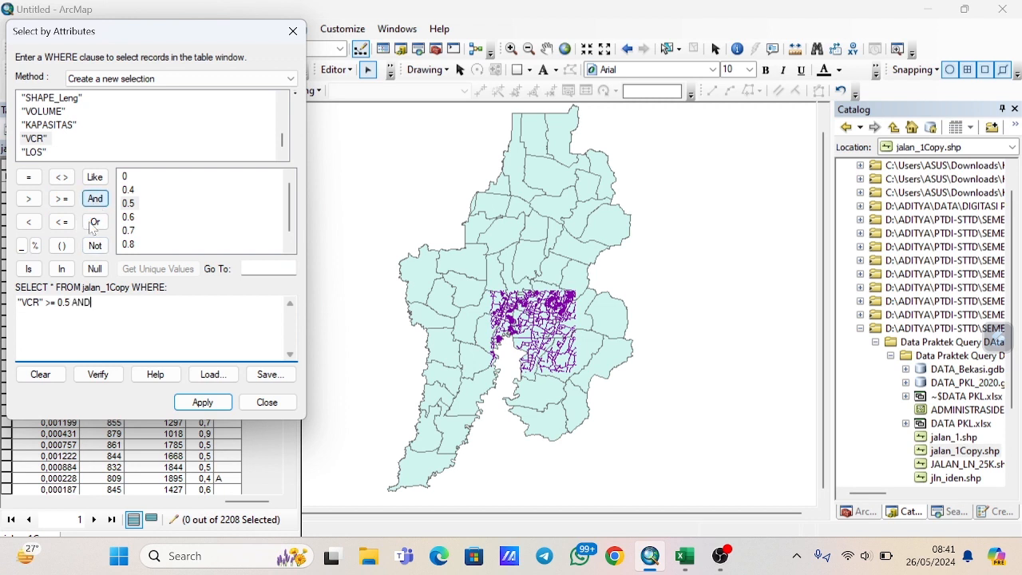
Complete the query with "VCR" < 0.6 and apply it as a new selection.
{"action": "double_click", "coordinate": [35, 138]}
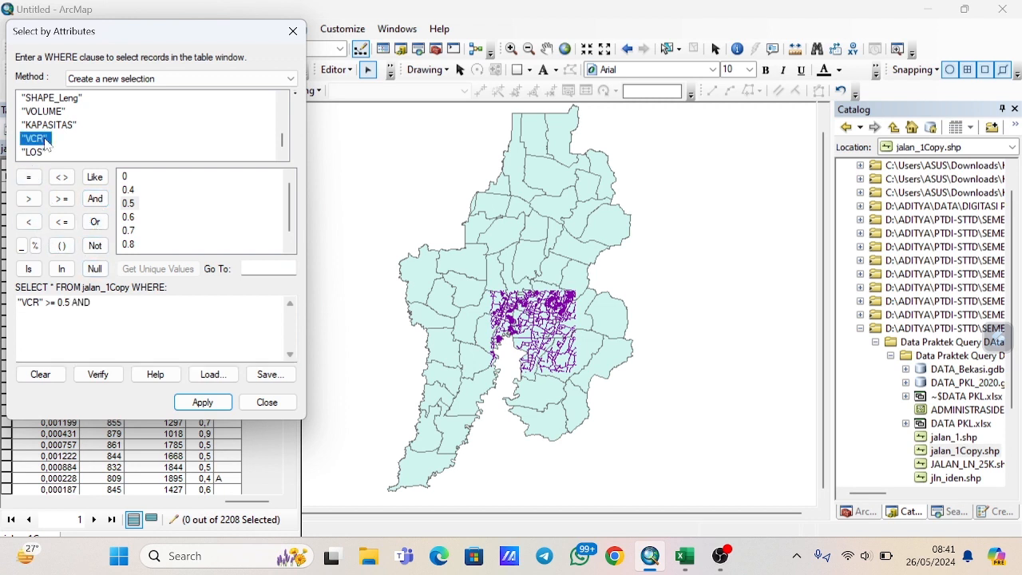
{"action": "left_click", "coordinate": [36, 227]}
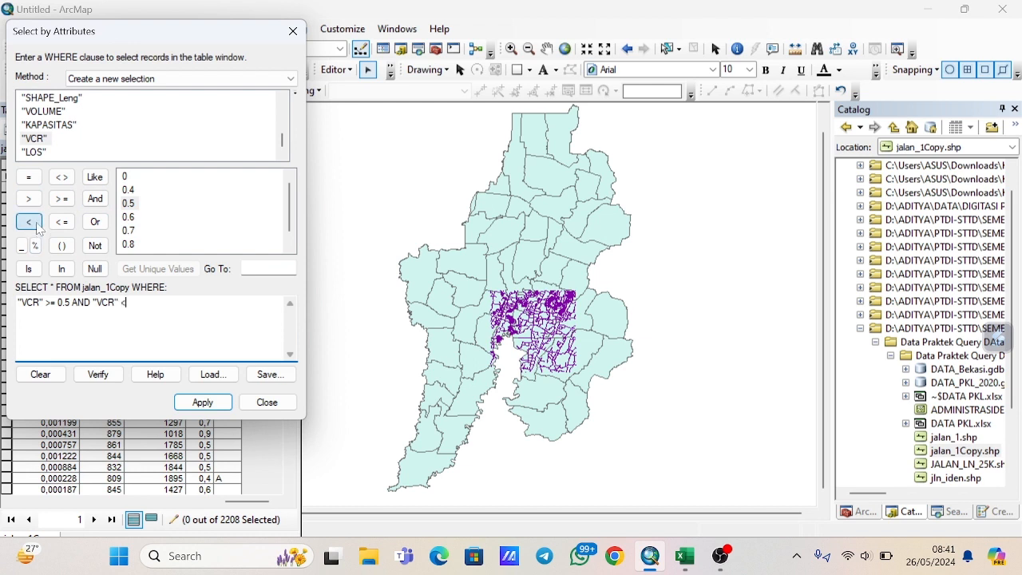
{"action": "left_click", "coordinate": [132, 218]}
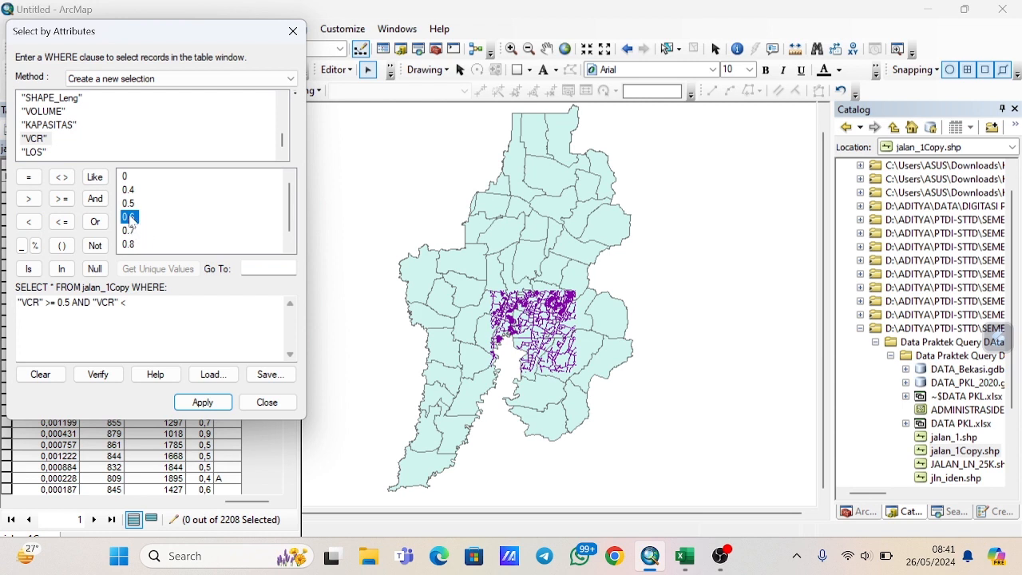
{"action": "double_click", "coordinate": [129, 218]}
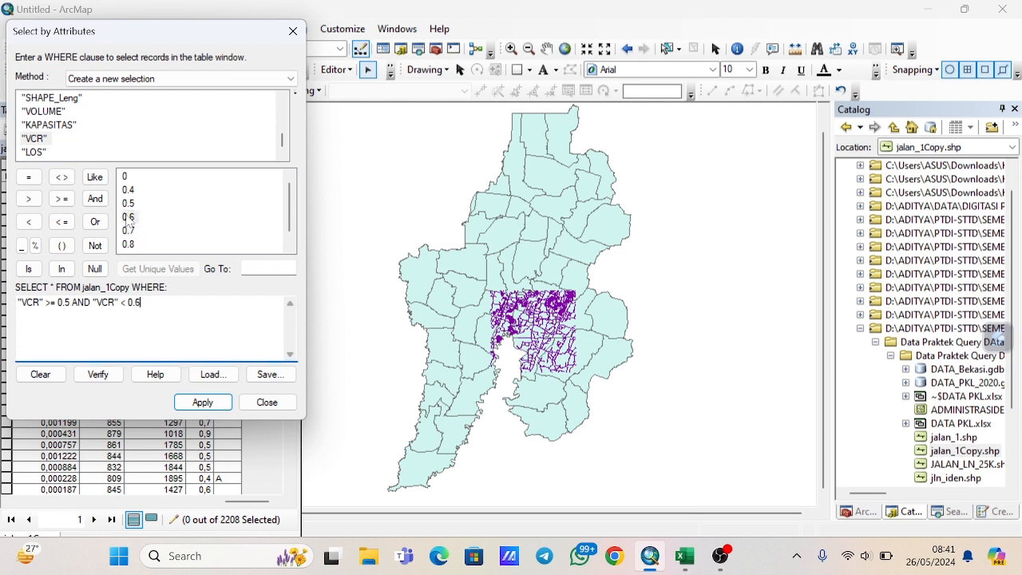
{"action": "left_click", "coordinate": [203, 402]}
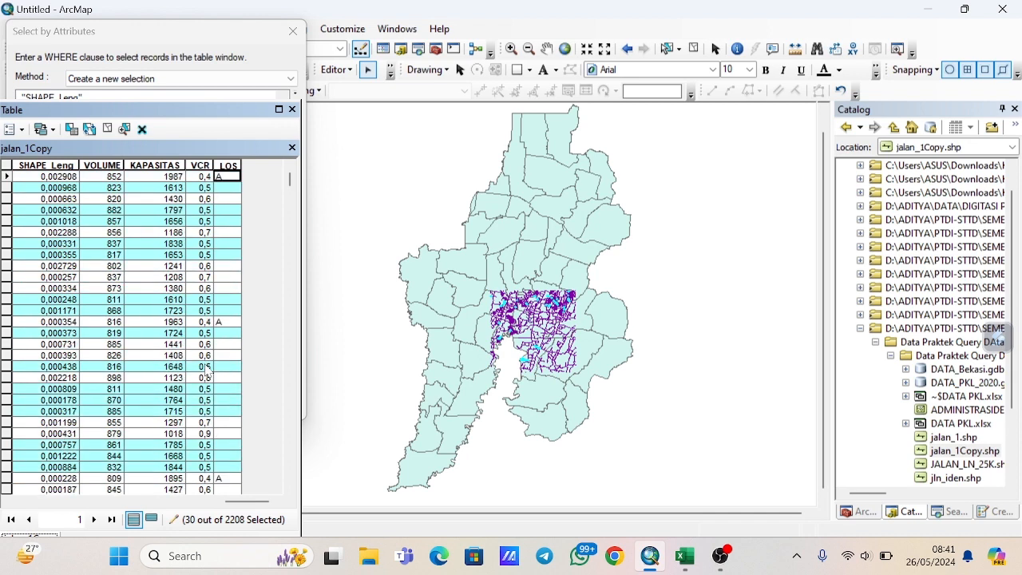
Show only the selected records and enter B in the LOS field of the first one.
{"action": "scroll", "coordinate": [187, 399], "scroll_direction": "down", "scroll_amount": 5}
{"action": "scroll", "coordinate": [154, 472], "scroll_direction": "up", "scroll_amount": 5}
{"action": "left_click", "coordinate": [151, 518]}
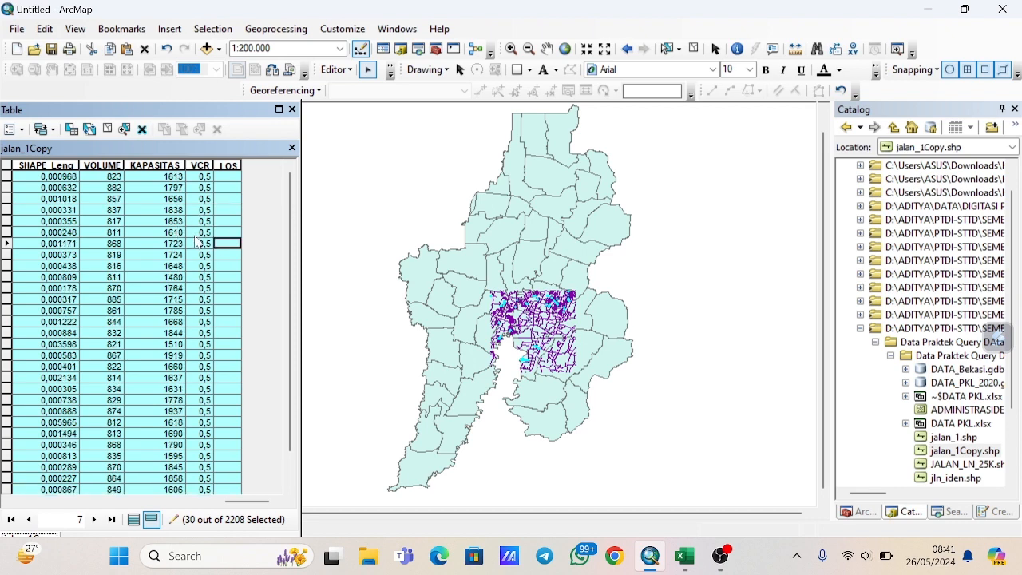
{"action": "left_click", "coordinate": [231, 179]}
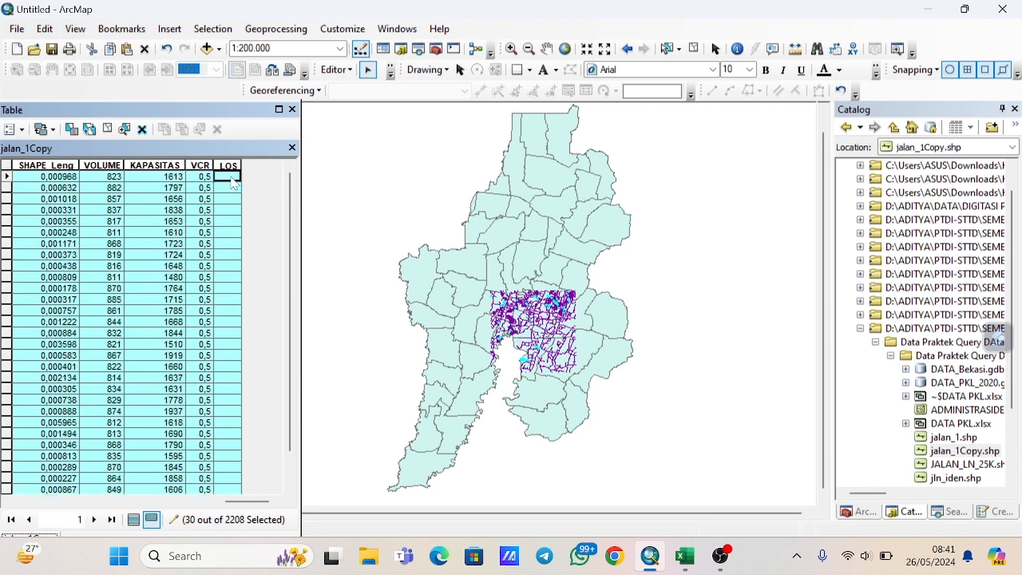
{"action": "type", "text": "B"}
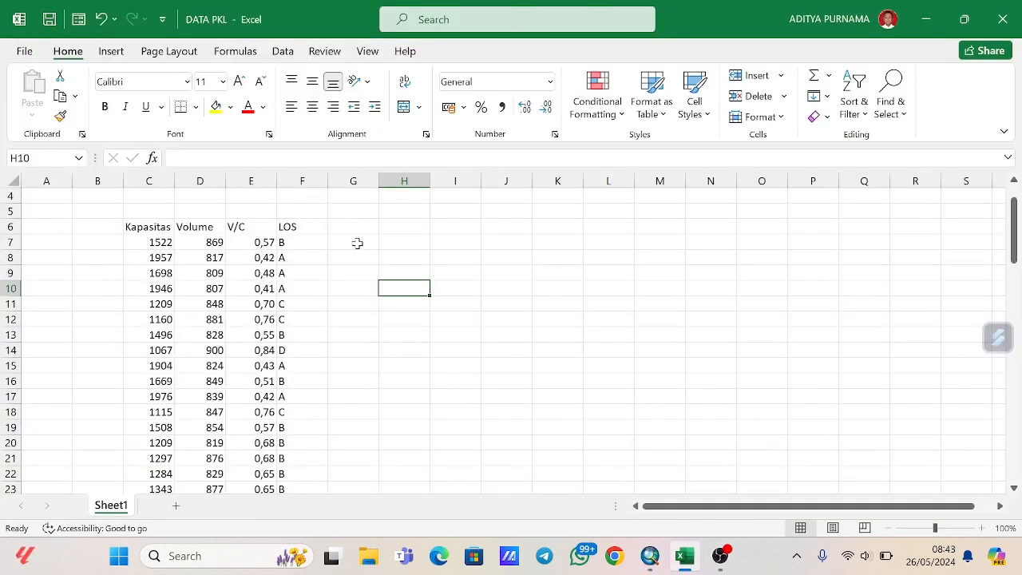
In the DATA PKL workbook in Excel, enter B in G7, fill it down to G23, and copy the filled range.
{"action": "left_click", "coordinate": [357, 243]}
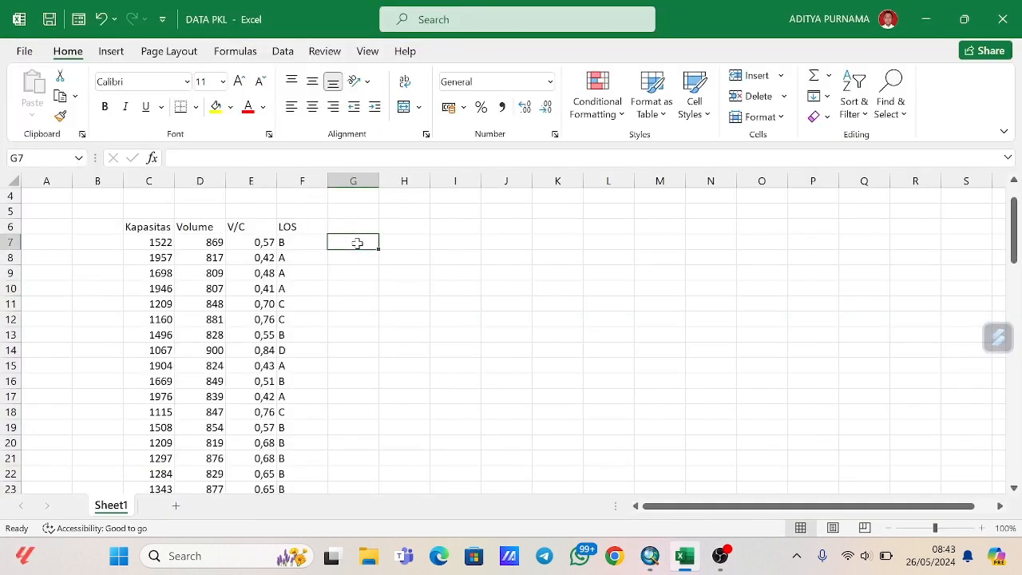
{"action": "type", "text": "B"}
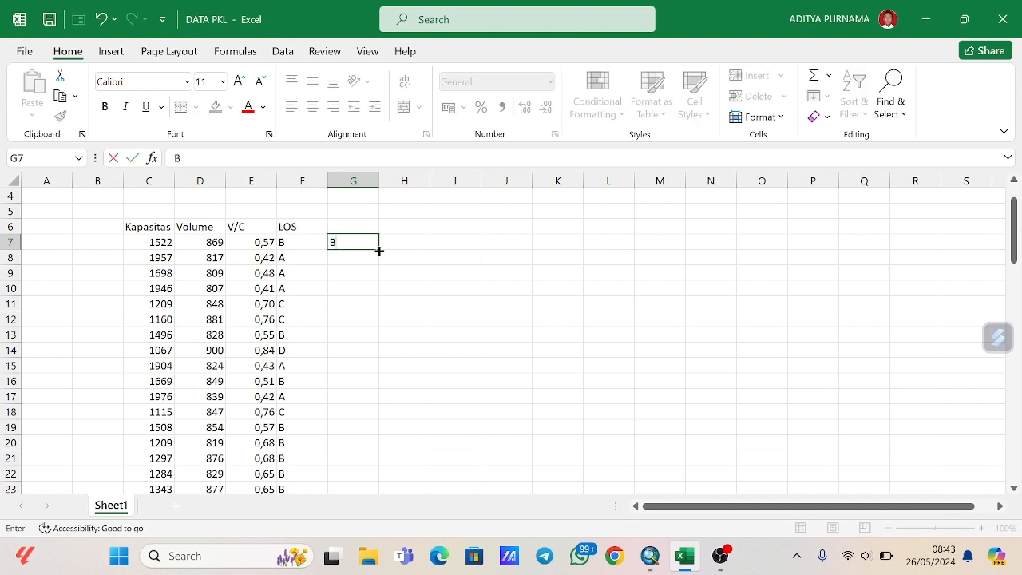
{"action": "left_click_drag", "start_coordinate": [379, 251], "coordinate": [366, 485]}
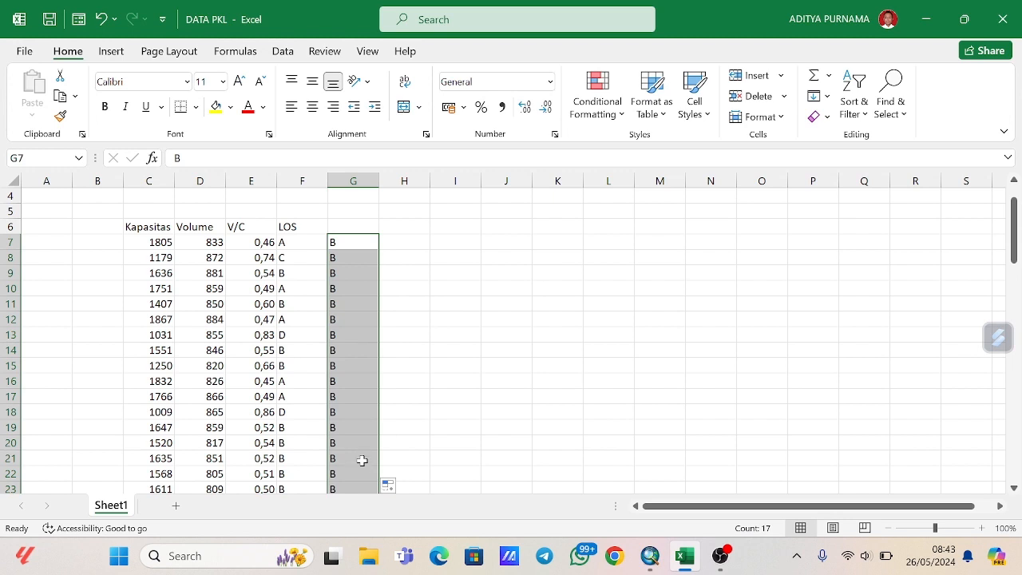
{"action": "scroll", "coordinate": [362, 460], "scroll_direction": "down", "scroll_amount": 1}
{"action": "scroll", "coordinate": [360, 433], "scroll_direction": "up", "scroll_amount": 2}
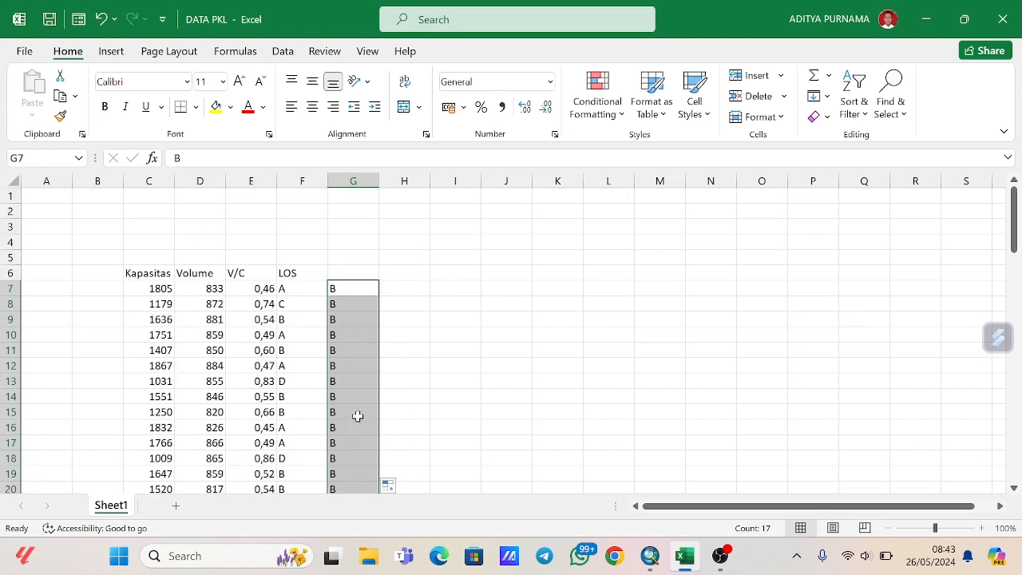
{"action": "key", "text": "ctrl+c"}
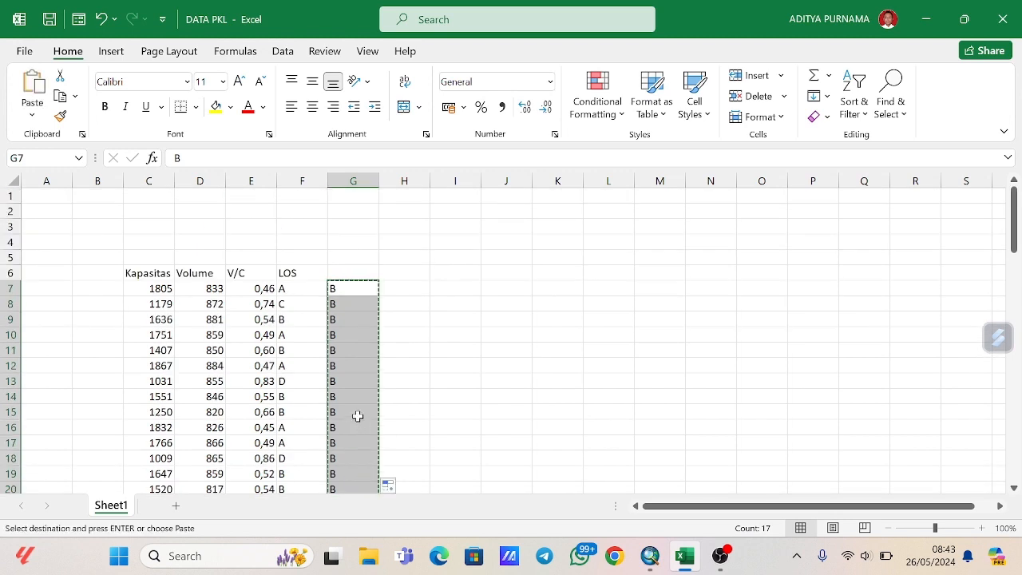
Switch back to ArcMap and paste the copied B values into the empty LOS cells of the remaining selected records.
{"action": "left_click", "coordinate": [649, 556]}
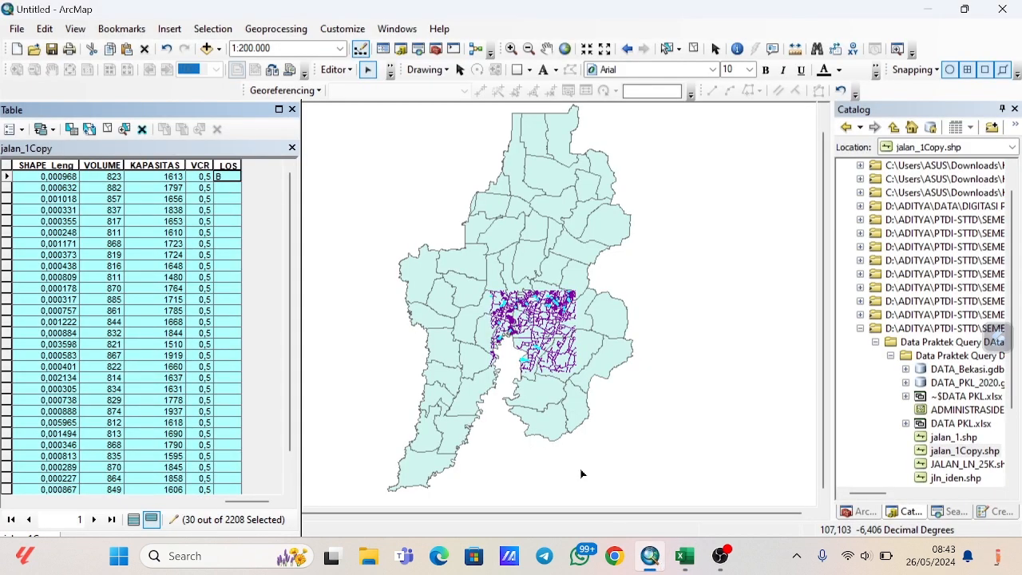
{"action": "right_click", "coordinate": [220, 190]}
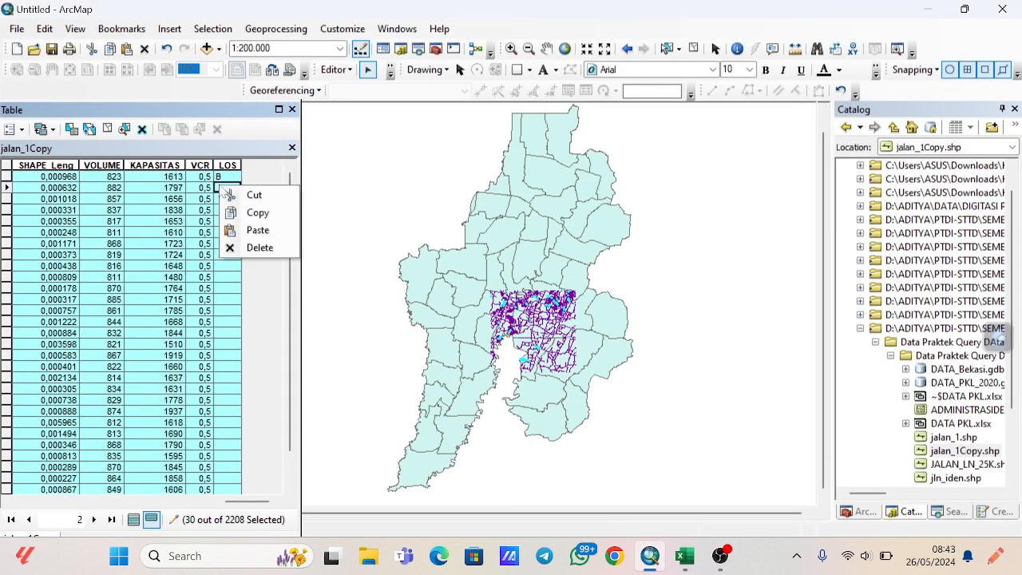
{"action": "left_click", "coordinate": [254, 231]}
{"action": "scroll", "coordinate": [234, 368], "scroll_direction": "down", "scroll_amount": 1}
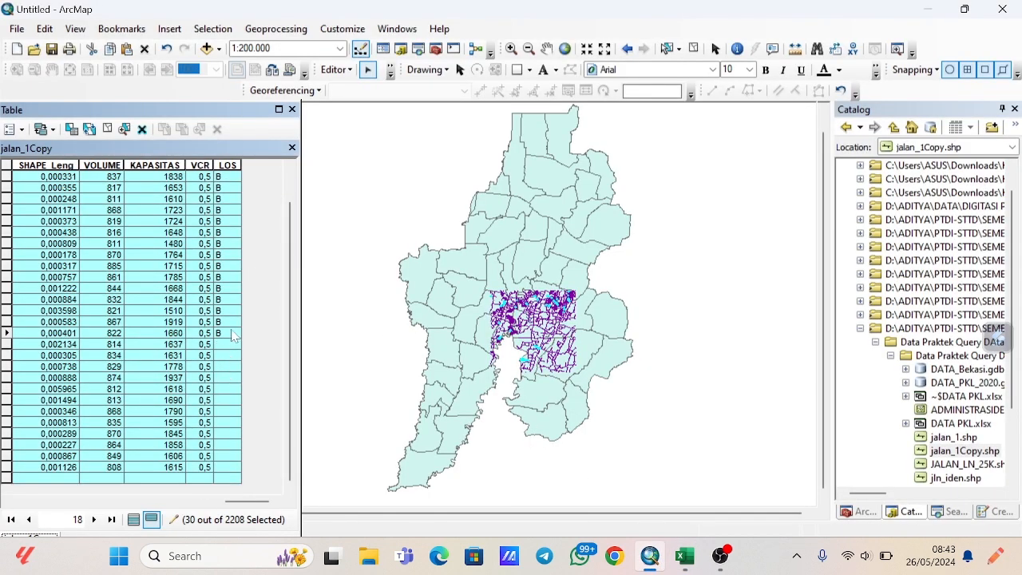
{"action": "right_click", "coordinate": [237, 344]}
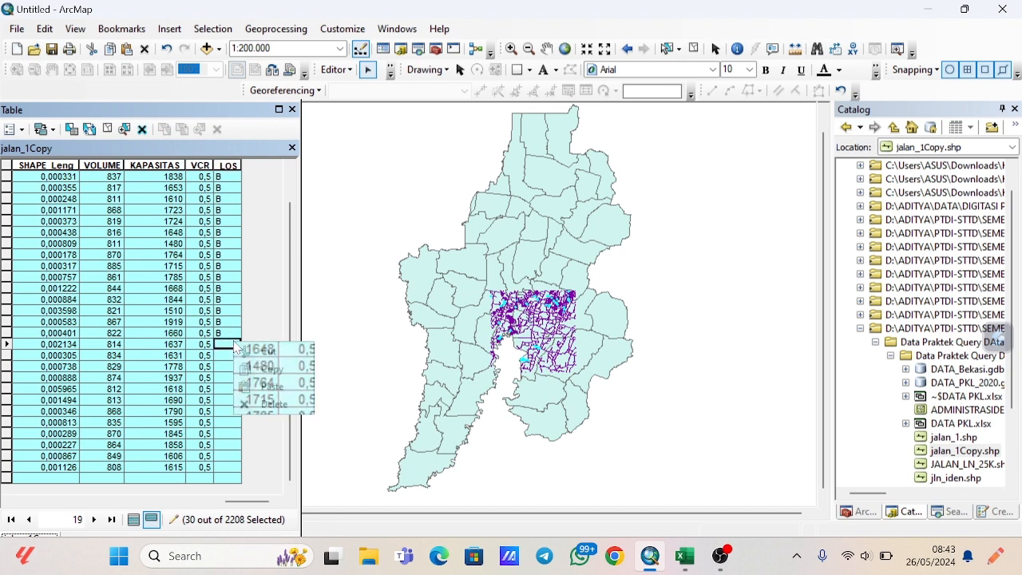
{"action": "left_click", "coordinate": [270, 386]}
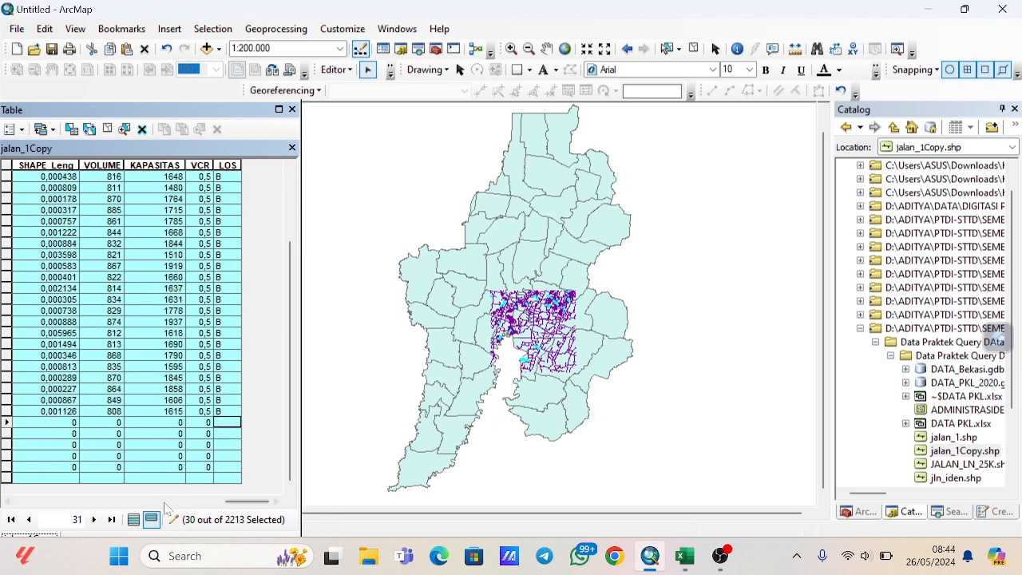
Show all records with the selection cleared, and start a new Select by Attributes query with an empty expression.
{"action": "left_click", "coordinate": [133, 519]}
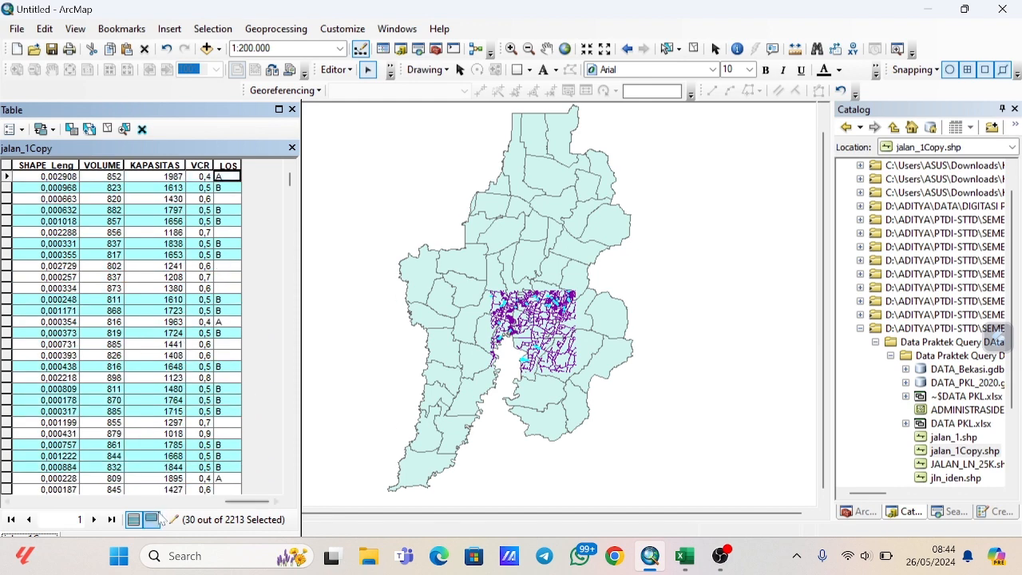
{"action": "left_click", "coordinate": [108, 129]}
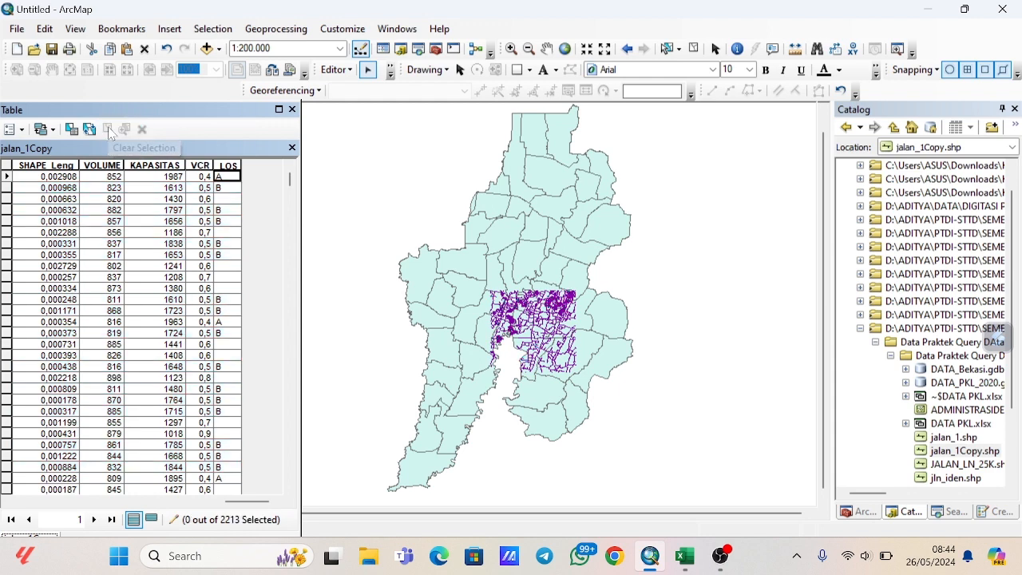
{"action": "left_click", "coordinate": [23, 130]}
{"action": "left_click", "coordinate": [48, 169]}
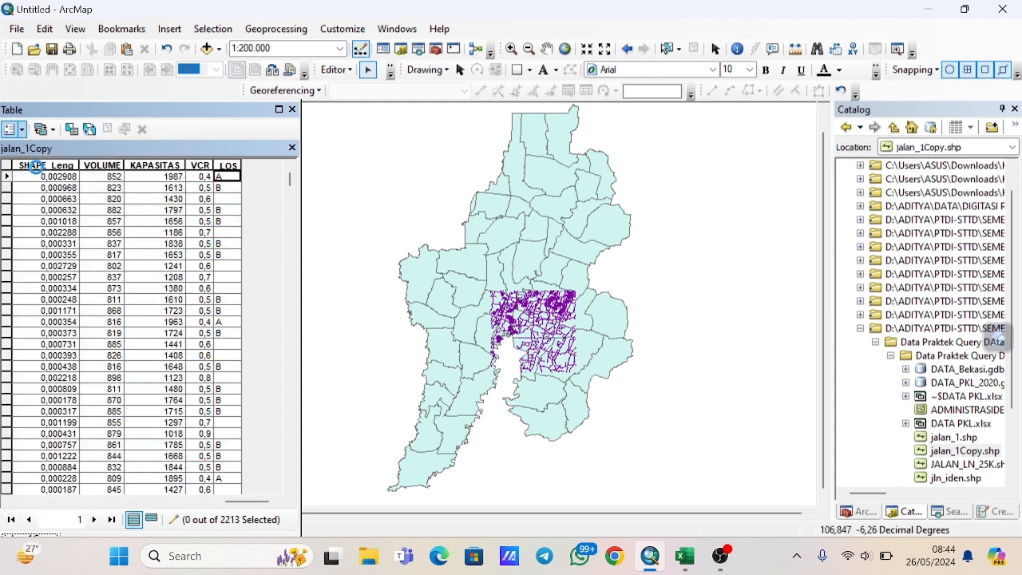
{"action": "scroll", "coordinate": [101, 150], "scroll_direction": "down", "scroll_amount": 3}
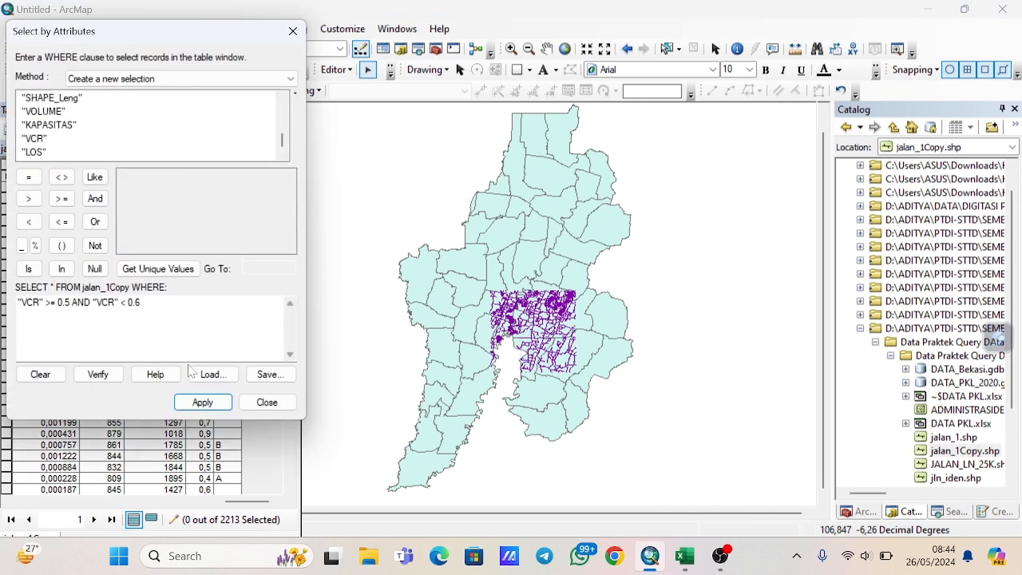
{"action": "left_click", "coordinate": [41, 374]}
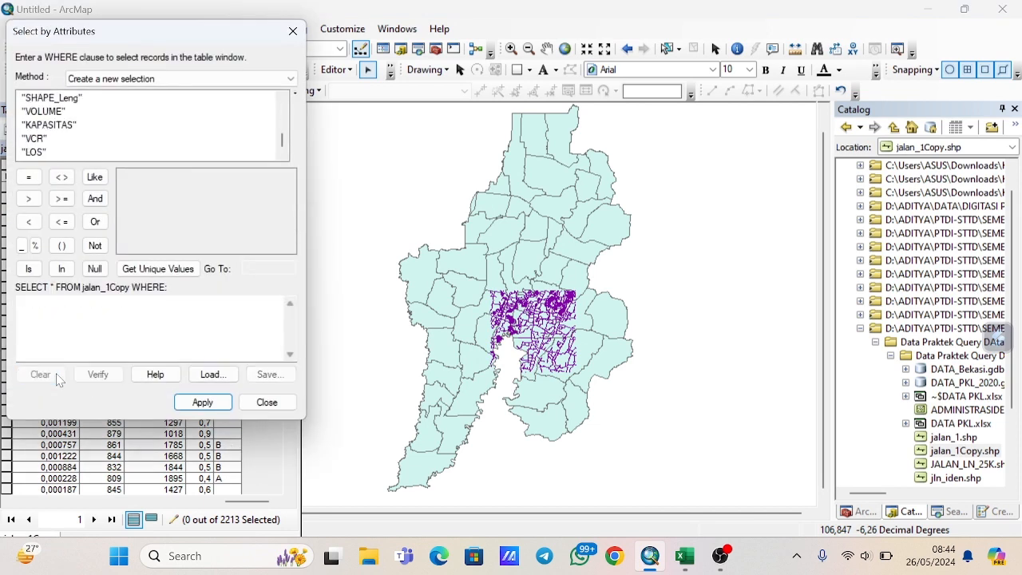
Build the first part of the jalan_1Copy query as "VCR" >= 0.6 AND, listing the unique VCR values.
{"action": "double_click", "coordinate": [36, 139]}
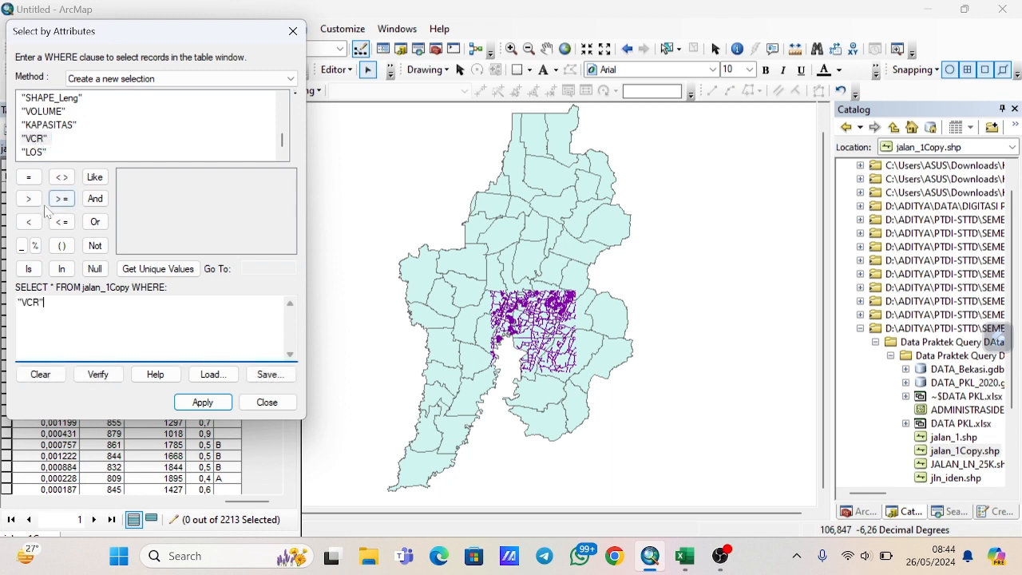
{"action": "left_click", "coordinate": [147, 270]}
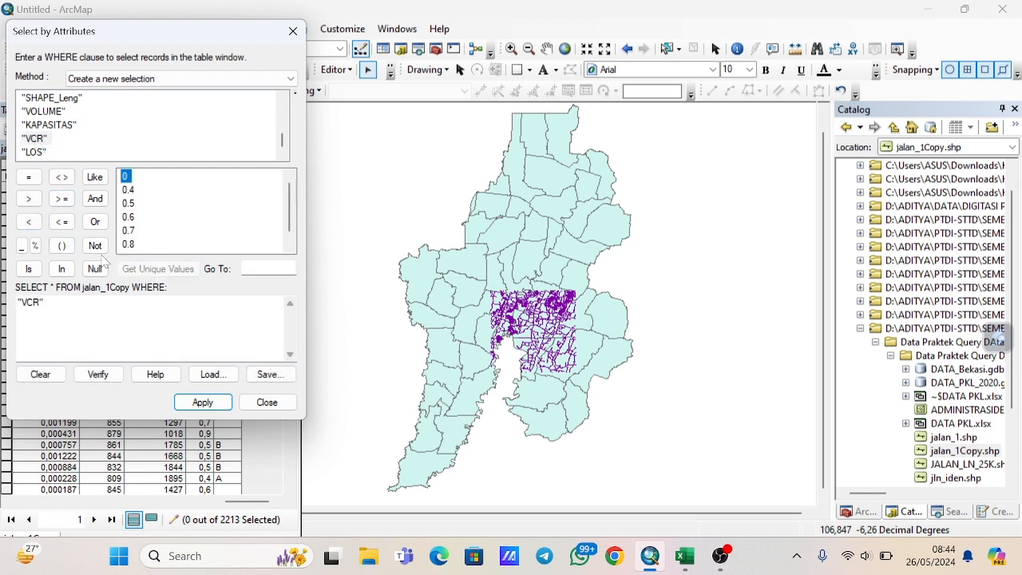
{"action": "left_click", "coordinate": [63, 199]}
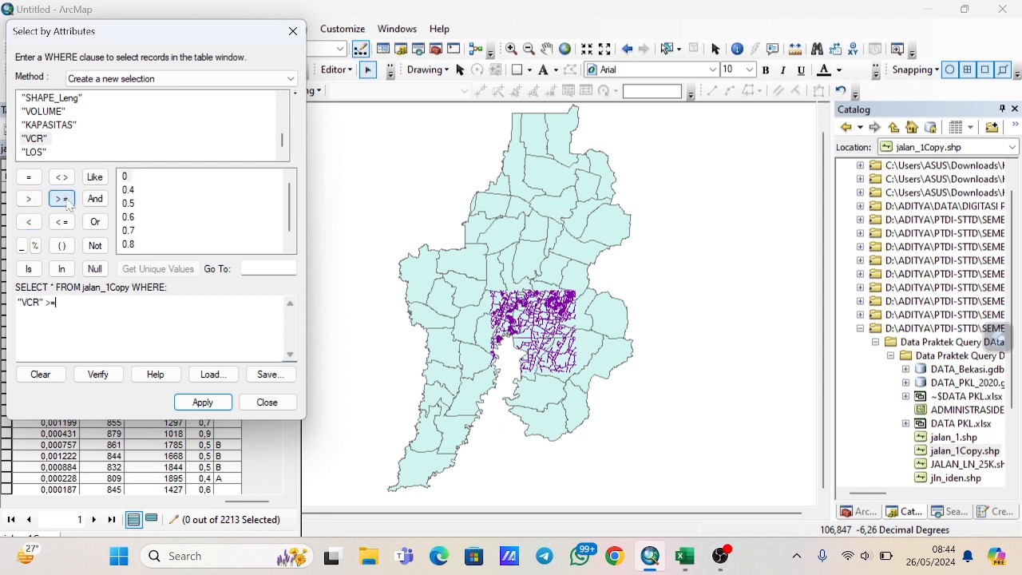
{"action": "left_click", "coordinate": [129, 217]}
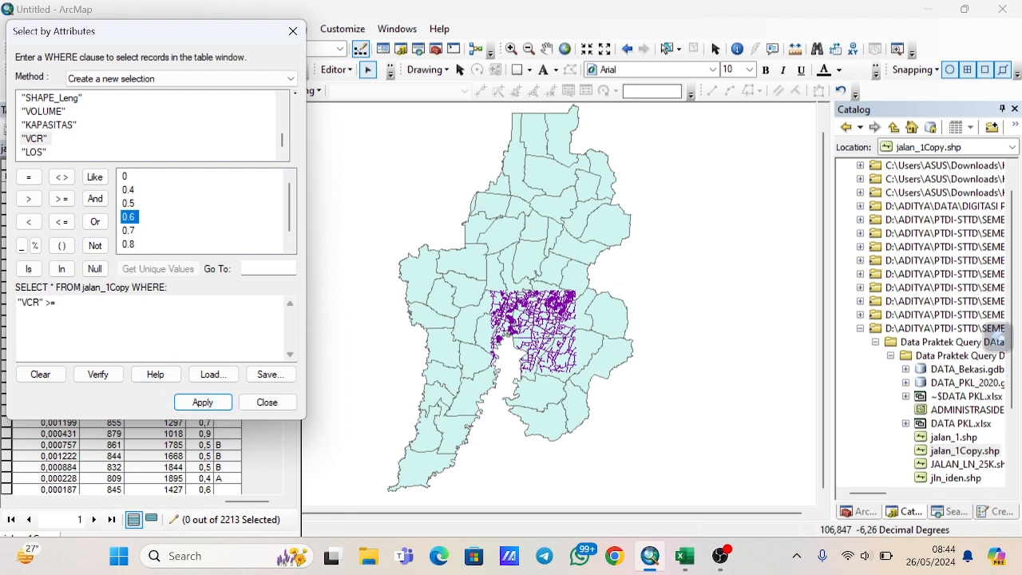
{"action": "double_click", "coordinate": [129, 217]}
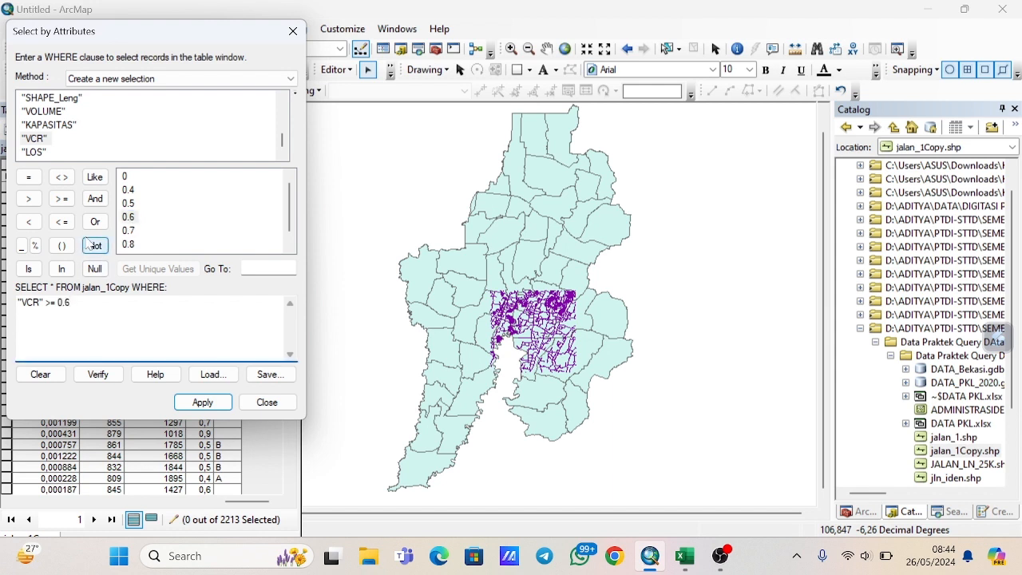
{"action": "left_click", "coordinate": [96, 199]}
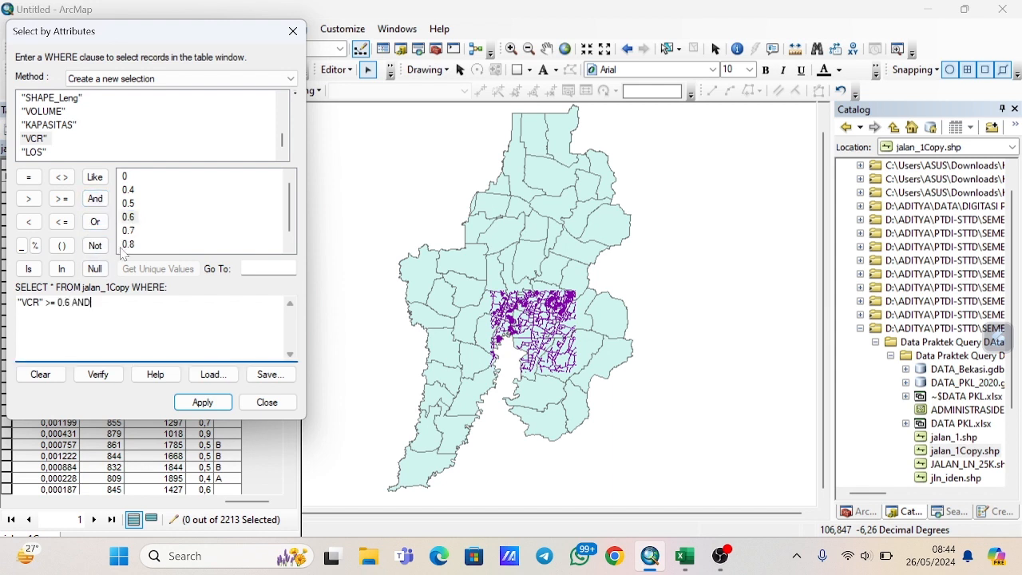
{"action": "left_click", "coordinate": [28, 222]}
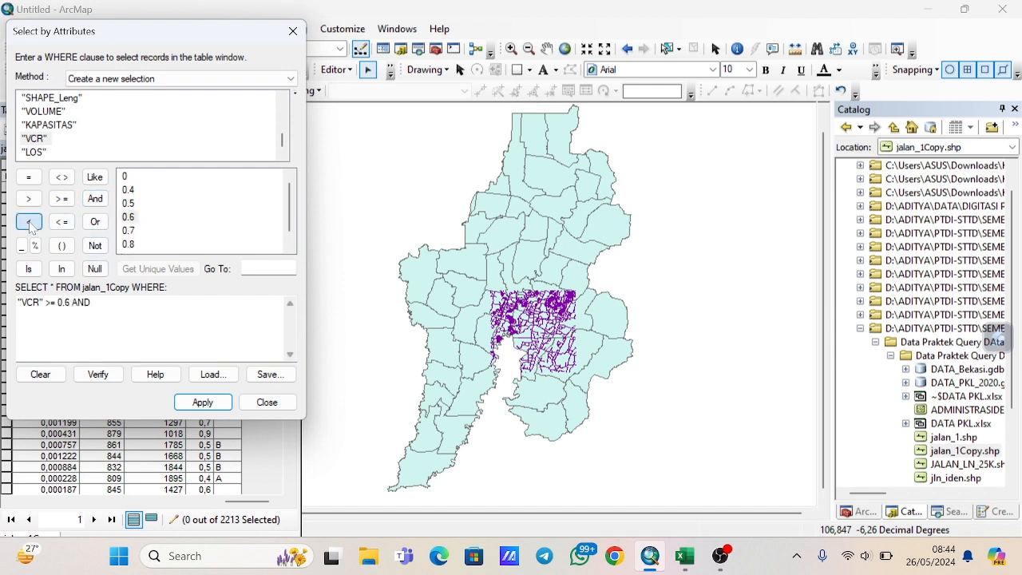
{"action": "double_click", "coordinate": [35, 140]}
{"action": "left_click", "coordinate": [131, 231]}
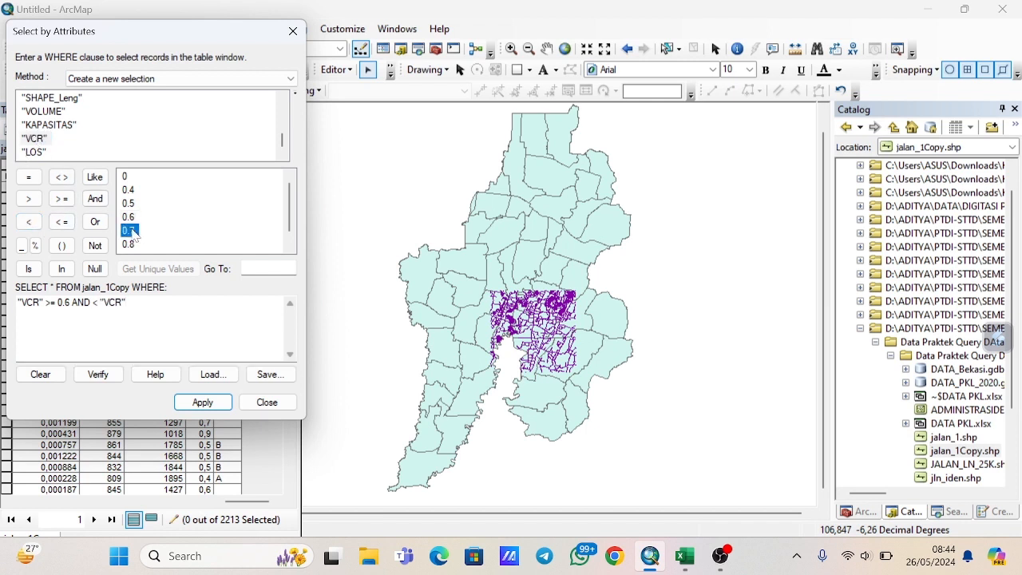
{"action": "double_click", "coordinate": [129, 230]}
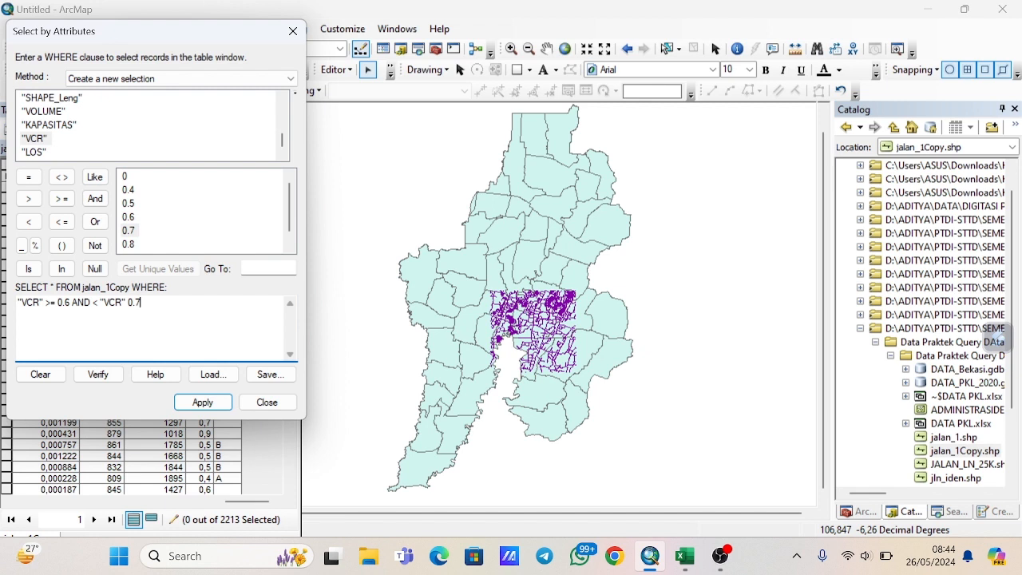
{"action": "key", "text": "BackSpace"}
{"action": "key", "text": "BackSpace"}
{"action": "key", "text": "BackSpace"}
{"action": "key", "text": "BackSpace"}
{"action": "key", "text": "BackSpace"}
{"action": "key", "text": "BackSpace"}
{"action": "key", "text": "BackSpace"}
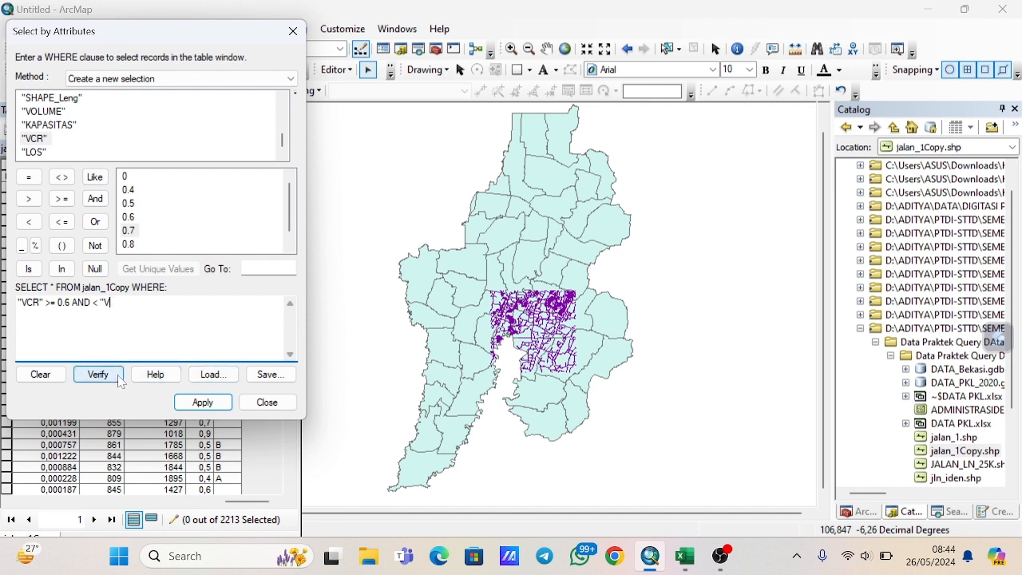
{"action": "key", "text": "BackSpace"}
{"action": "key", "text": "BackSpace"}
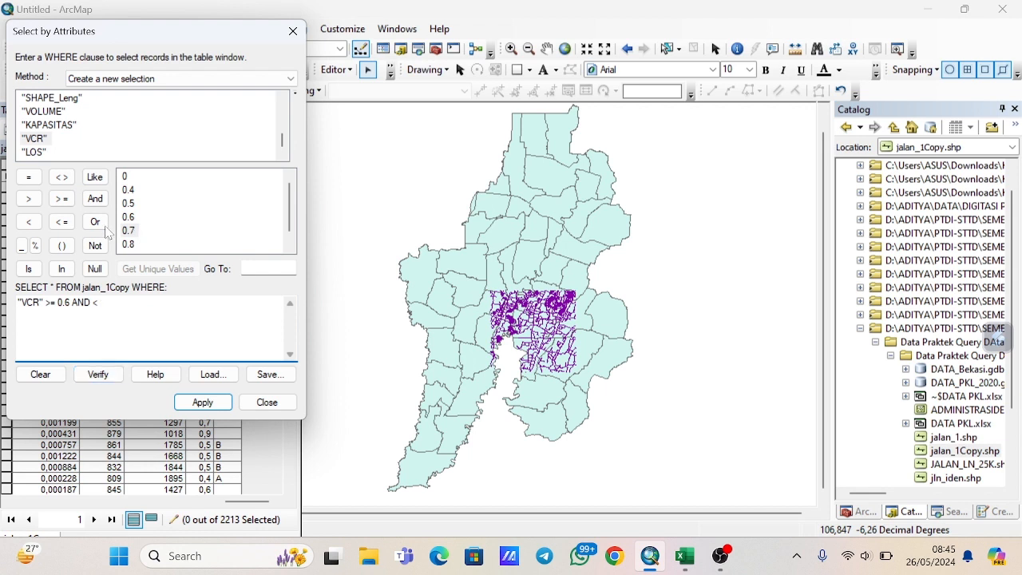
Complete the query so it reads "VCR" >= 0.6 AND "VCR" < 0.7, and apply it as a new selection.
{"action": "left_click", "coordinate": [41, 141]}
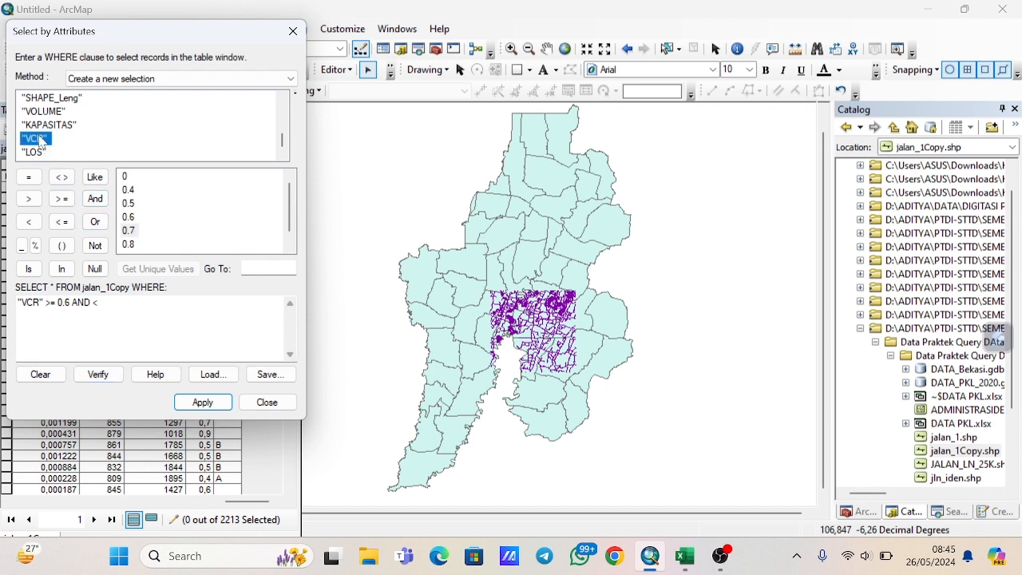
{"action": "double_click", "coordinate": [41, 140]}
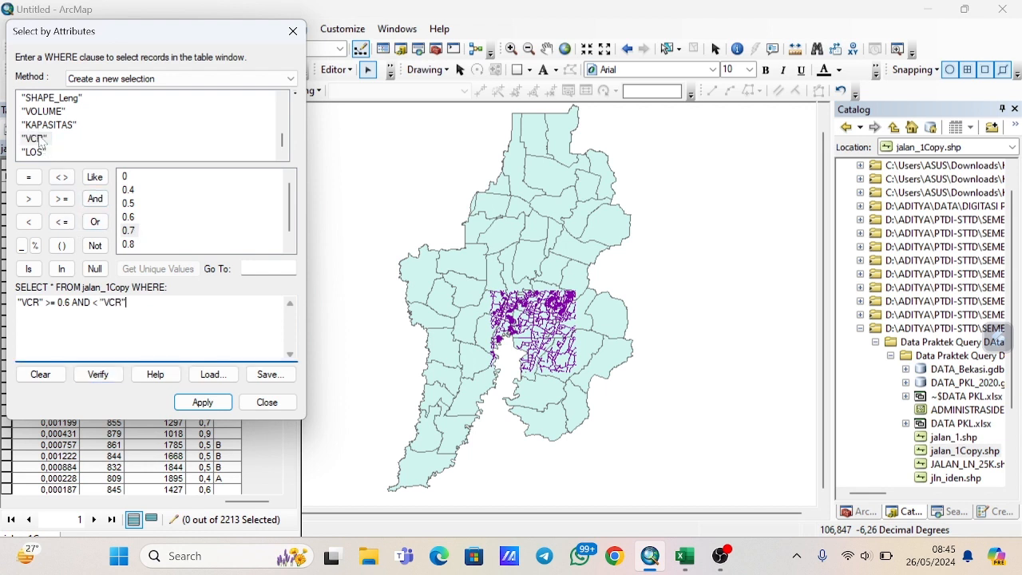
{"action": "left_click", "coordinate": [32, 225]}
{"action": "key", "text": "BackSpace"}
{"action": "key", "text": "BackSpace"}
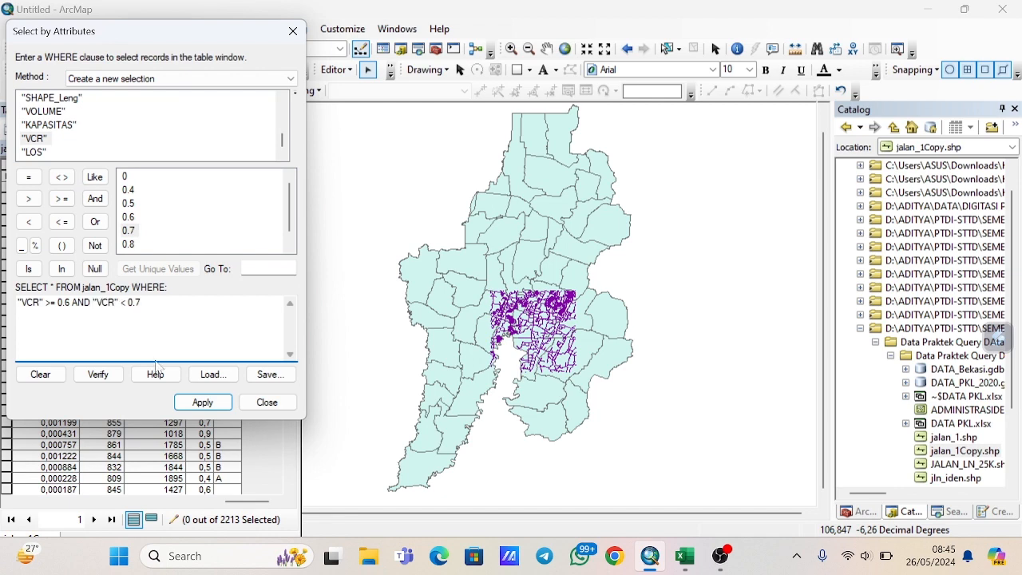
{"action": "left_click", "coordinate": [203, 401]}
{"action": "scroll", "coordinate": [206, 361], "scroll_direction": "down", "scroll_amount": 9}
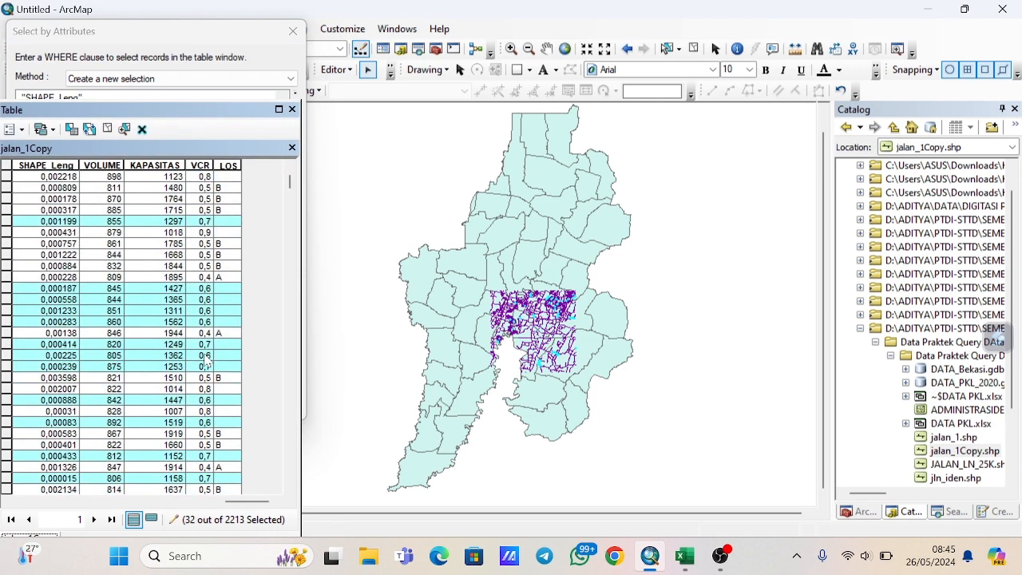
{"action": "scroll", "coordinate": [204, 361], "scroll_direction": "up", "scroll_amount": 2}
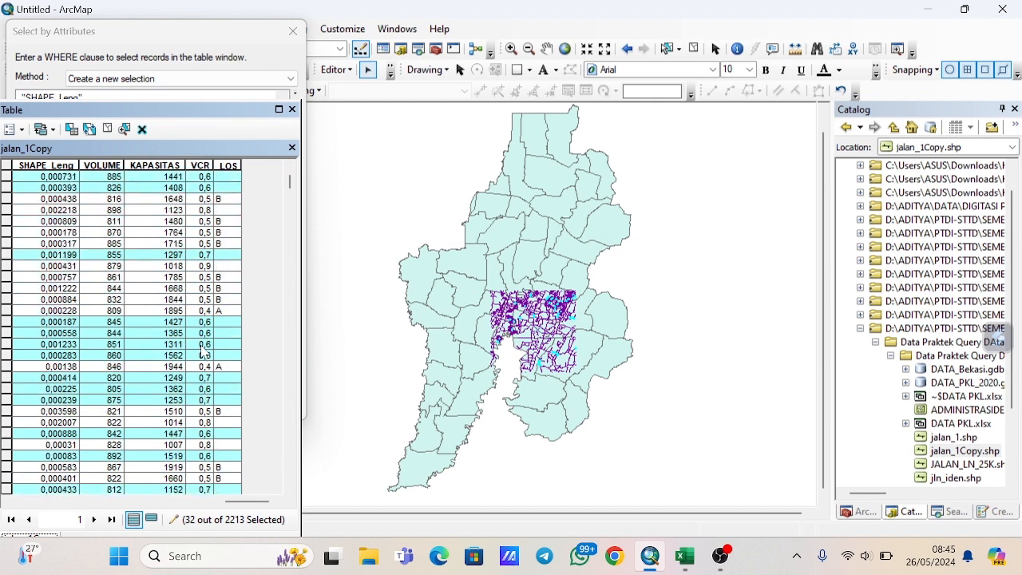
Show only the selected records and enter C in the LOS field of the first one.
{"action": "left_click", "coordinate": [149, 520]}
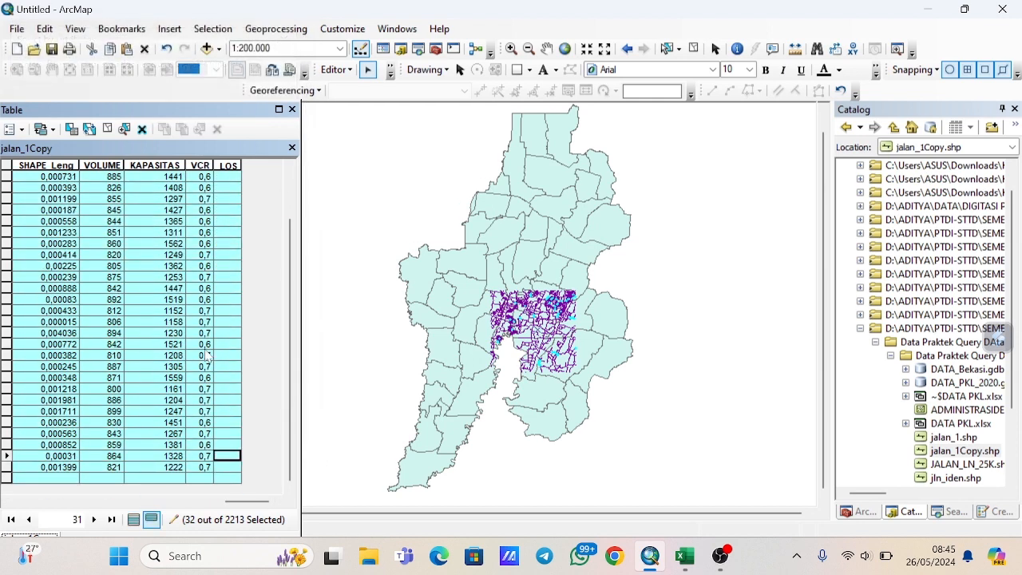
{"action": "scroll", "coordinate": [209, 355], "scroll_direction": "up", "scroll_amount": 2}
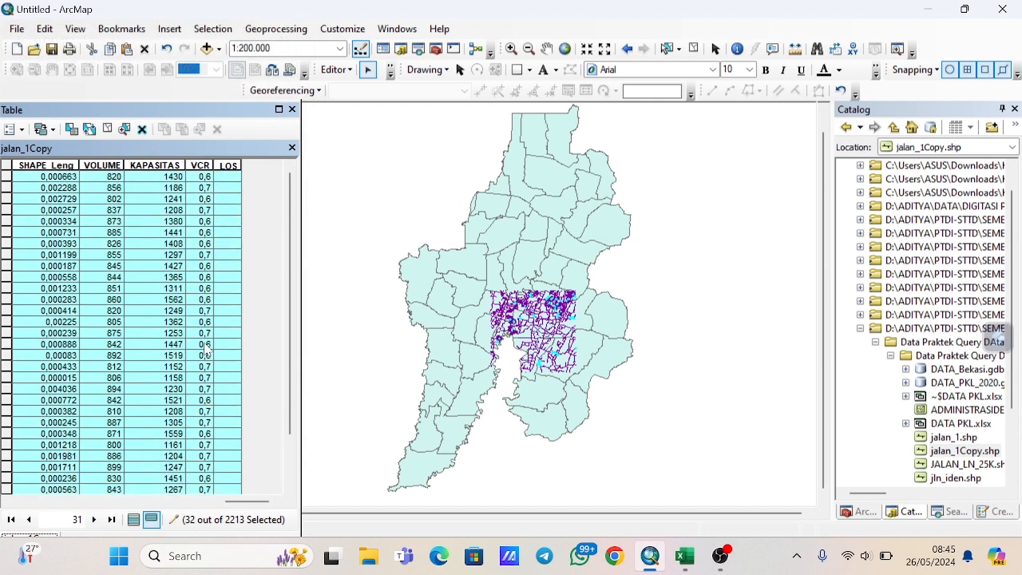
{"action": "left_click", "coordinate": [234, 179]}
{"action": "type", "text": "C"}
In the DATA PKL workbook in Excel, enter C in I7, fill it down to I19, and copy the filled range.
{"action": "left_click", "coordinate": [692, 564]}
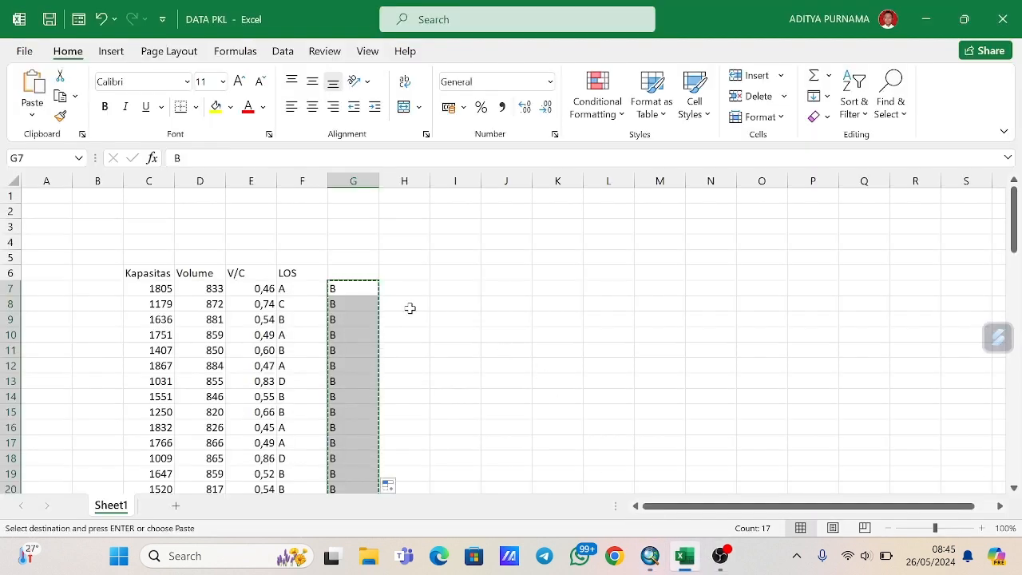
{"action": "left_click", "coordinate": [465, 289]}
{"action": "type", "text": "C"}
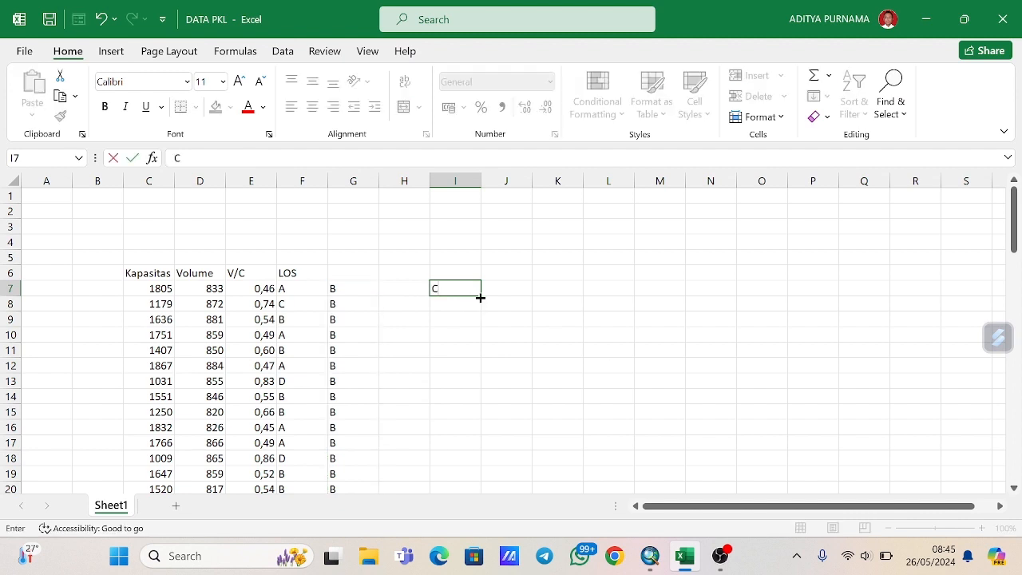
{"action": "left_click_drag", "start_coordinate": [480, 297], "coordinate": [483, 478]}
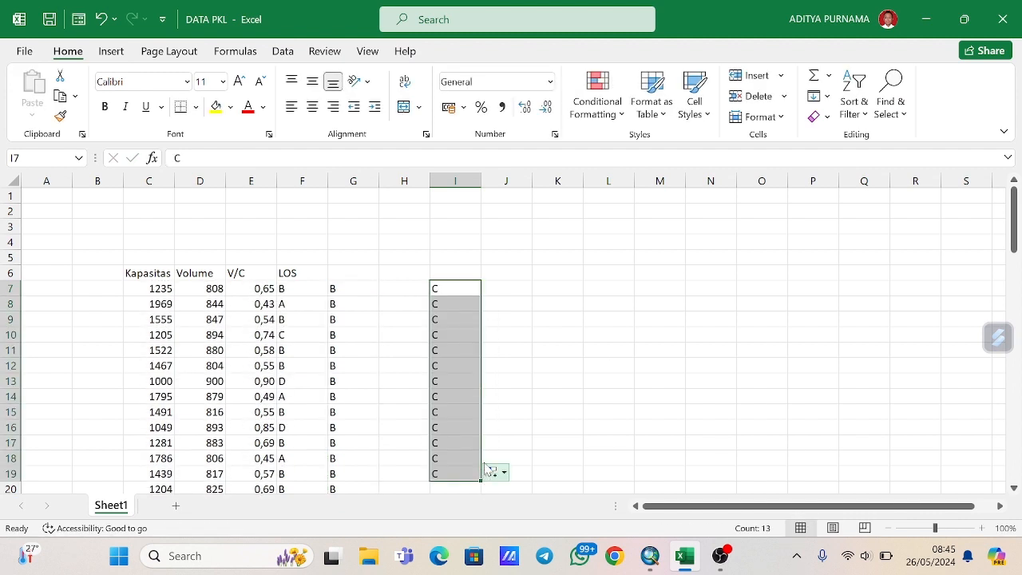
{"action": "right_click", "coordinate": [461, 396]}
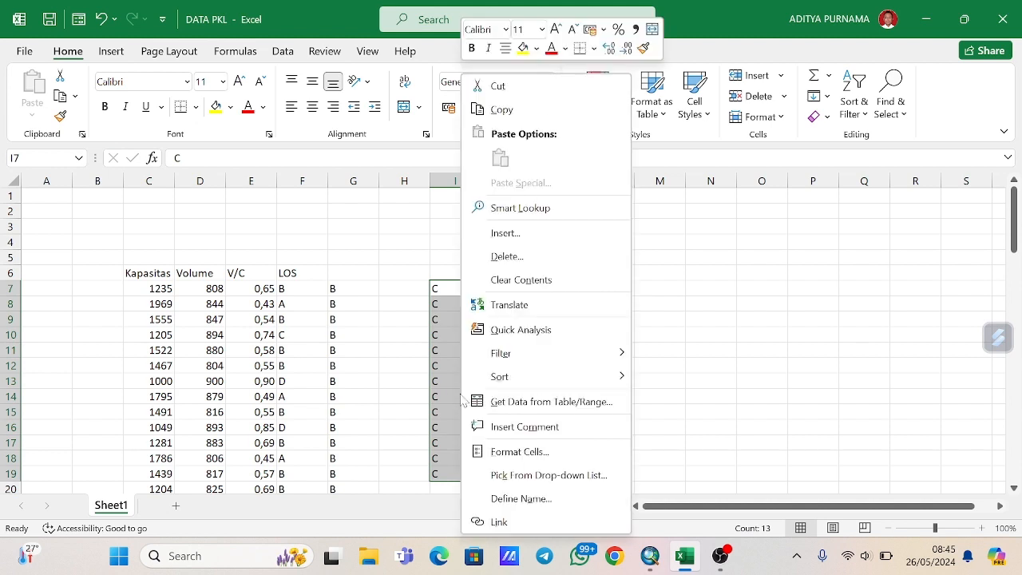
{"action": "left_click", "coordinate": [483, 110]}
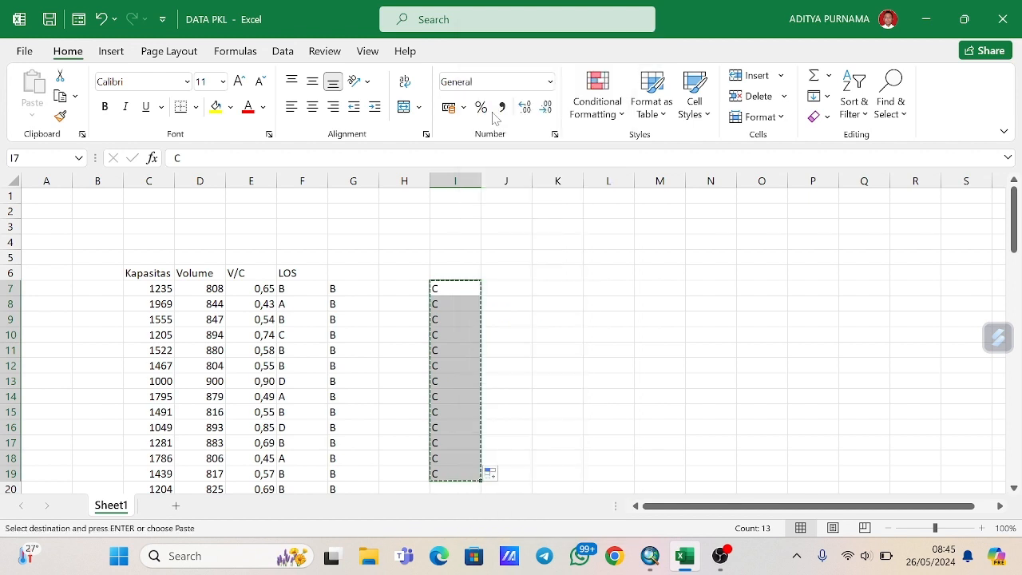
Switch back to ArcMap and paste the copied C values twice down the LOS field, starting at the second selected record.
{"action": "left_click", "coordinate": [653, 563]}
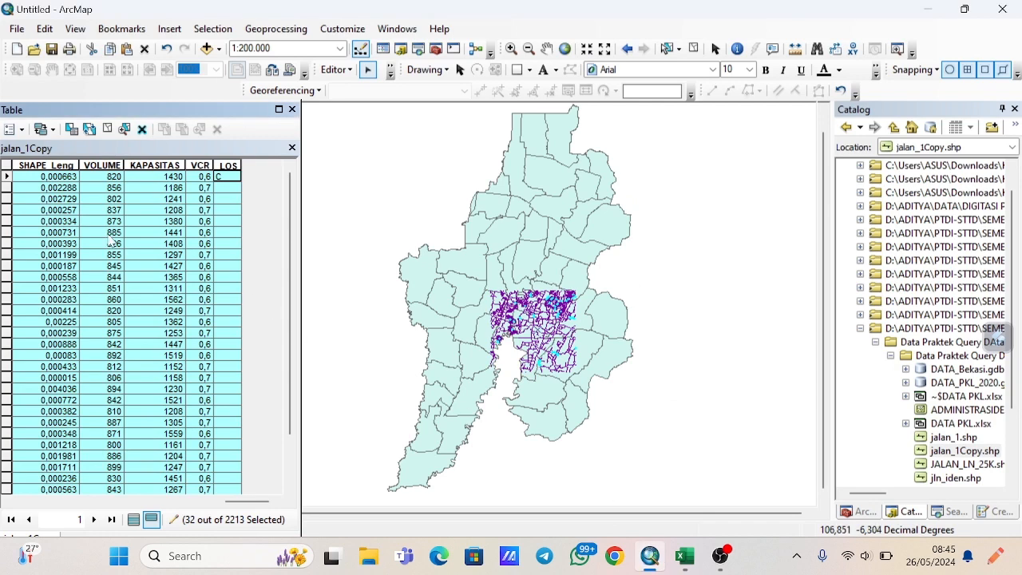
{"action": "left_click", "coordinate": [221, 190]}
{"action": "right_click", "coordinate": [221, 190]}
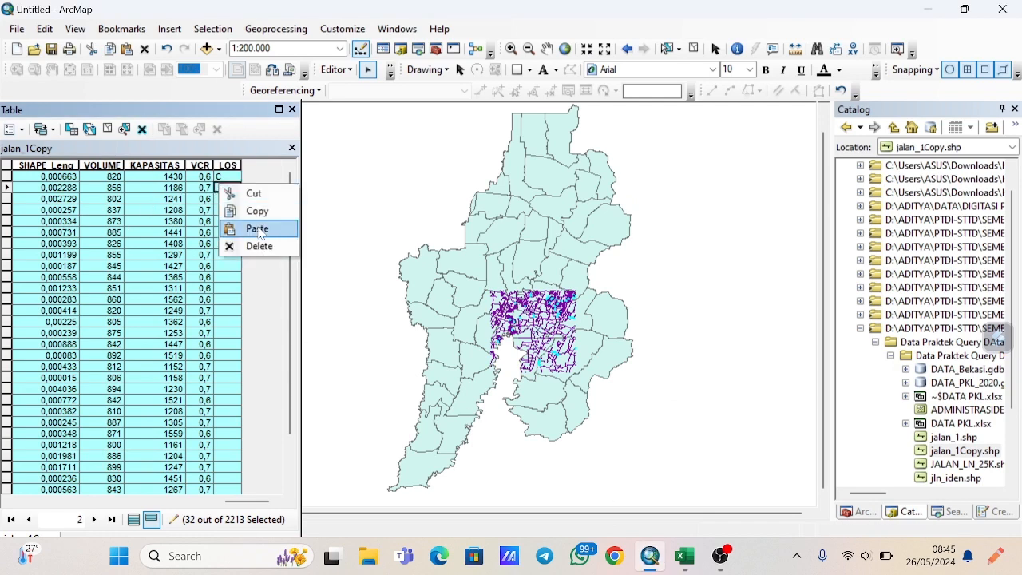
{"action": "left_click", "coordinate": [250, 228]}
{"action": "right_click", "coordinate": [227, 333]}
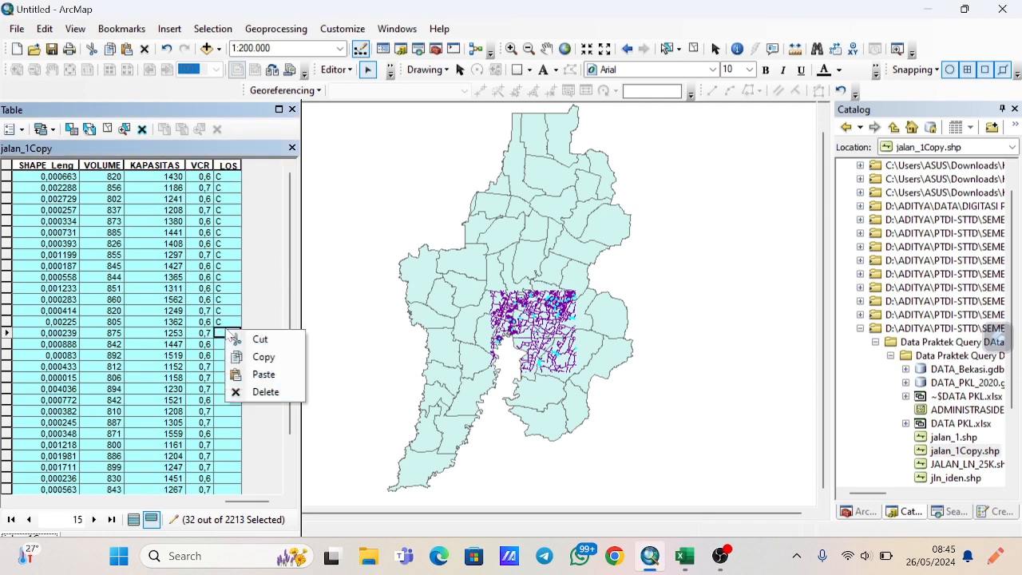
{"action": "left_click", "coordinate": [260, 374]}
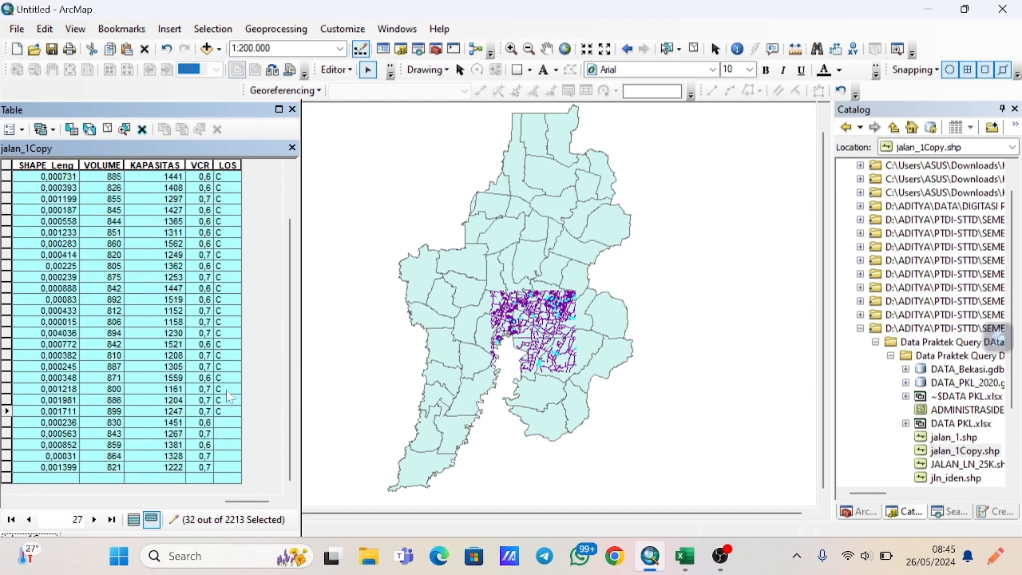
Enter C in the LOS field of the remaining empty selected records at the end of the table.
{"action": "left_click", "coordinate": [227, 422]}
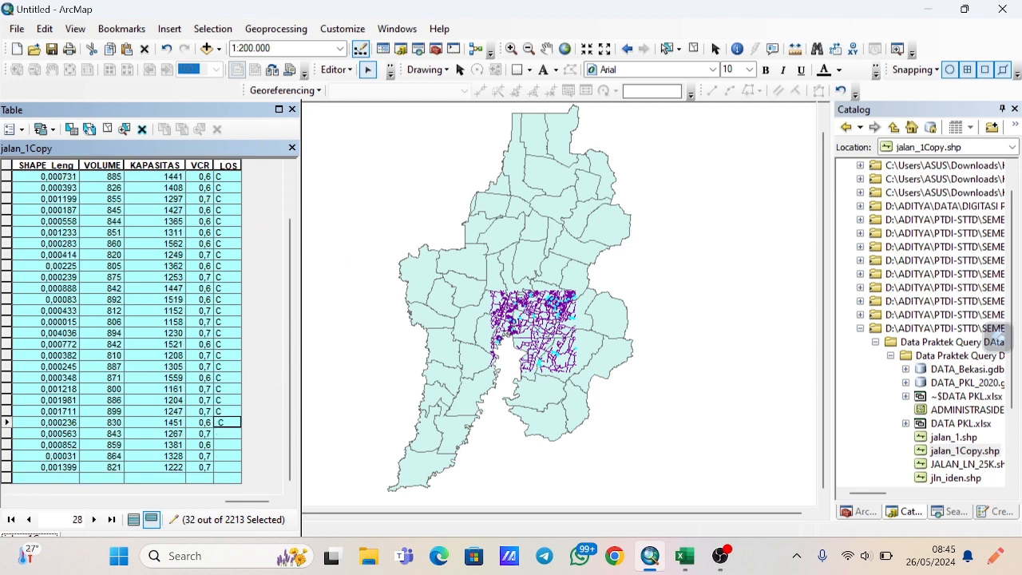
{"action": "left_click", "coordinate": [224, 432]}
{"action": "type", "text": "C"}
{"action": "left_click", "coordinate": [232, 445]}
{"action": "type", "text": "C"}
{"action": "left_click", "coordinate": [234, 456]}
{"action": "type", "text": "C"}
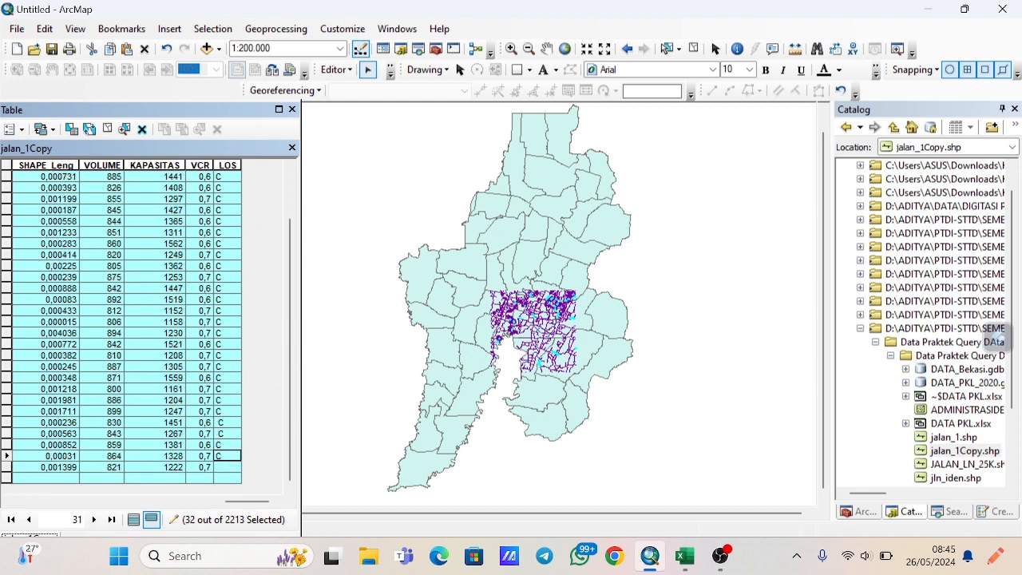
{"action": "left_click", "coordinate": [236, 468]}
{"action": "type", "text": "C"}
{"action": "scroll", "coordinate": [226, 393], "scroll_direction": "up", "scroll_amount": 2}
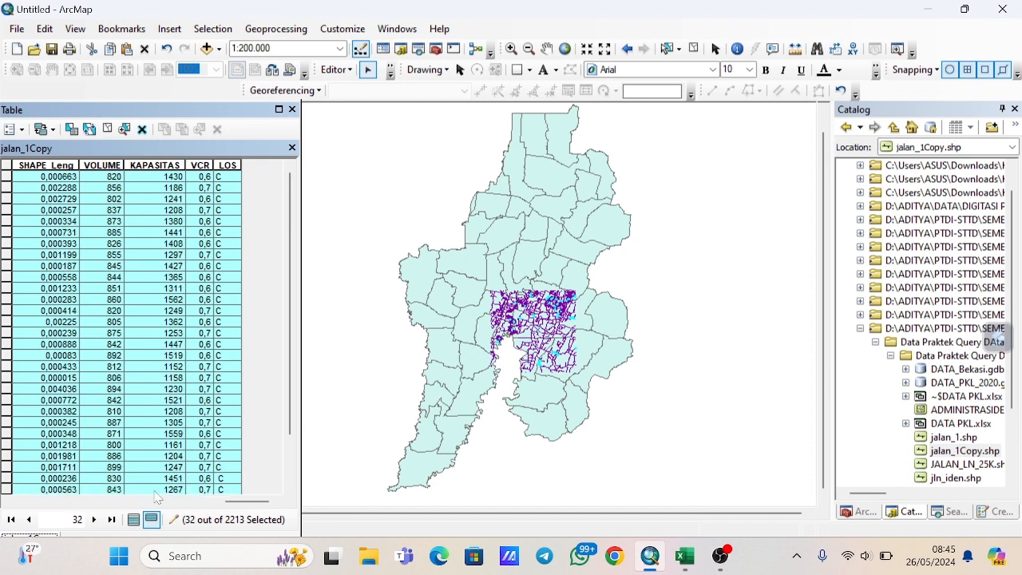
Show all jalan_1Copy records, check the filled LOS values, and clear the selection.
{"action": "left_click", "coordinate": [133, 520]}
{"action": "scroll", "coordinate": [226, 320], "scroll_direction": "up", "scroll_amount": 3}
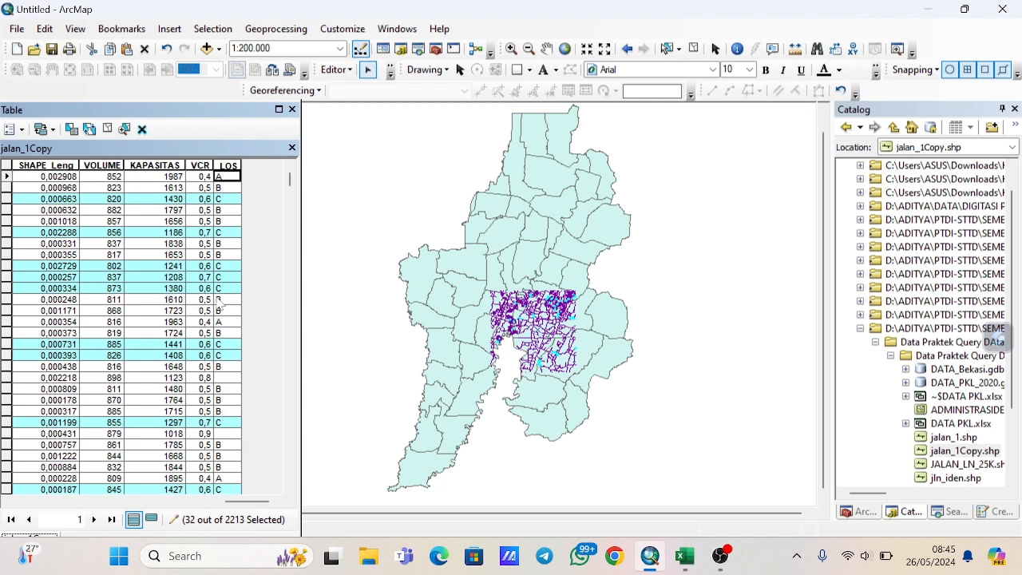
{"action": "scroll", "coordinate": [211, 310], "scroll_direction": "down", "scroll_amount": 3}
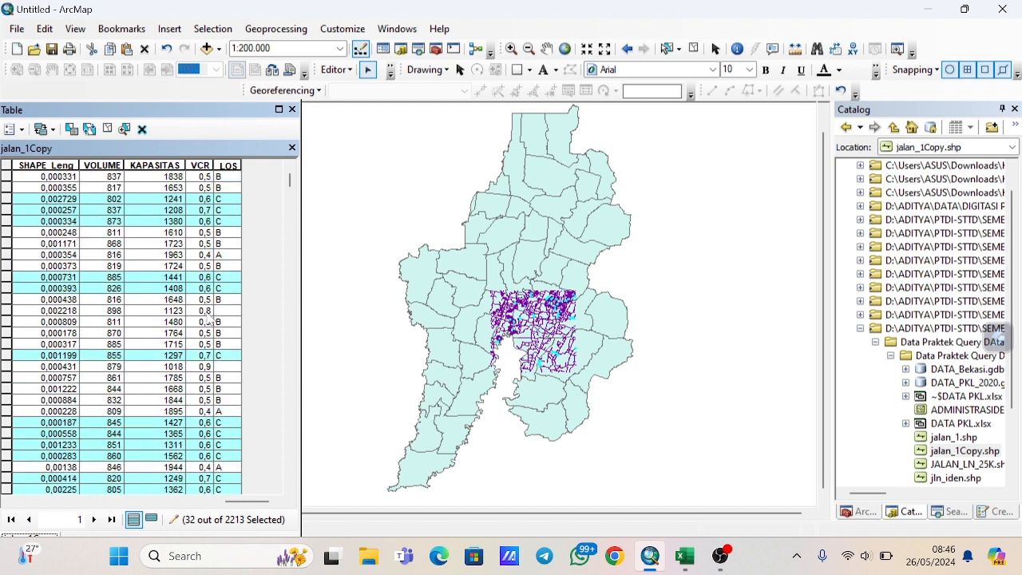
{"action": "scroll", "coordinate": [210, 318], "scroll_direction": "up", "scroll_amount": 3}
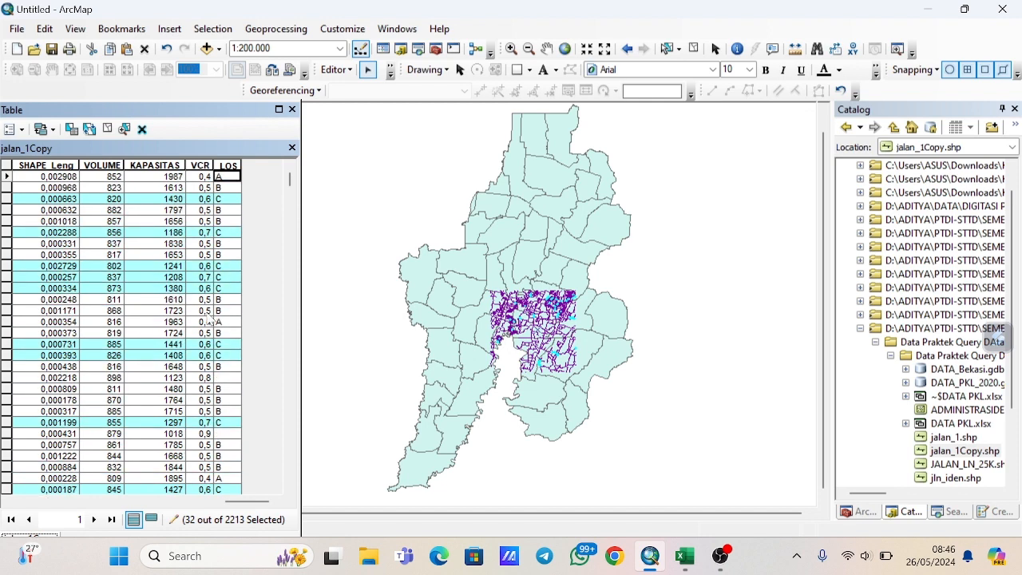
{"action": "left_click", "coordinate": [108, 129]}
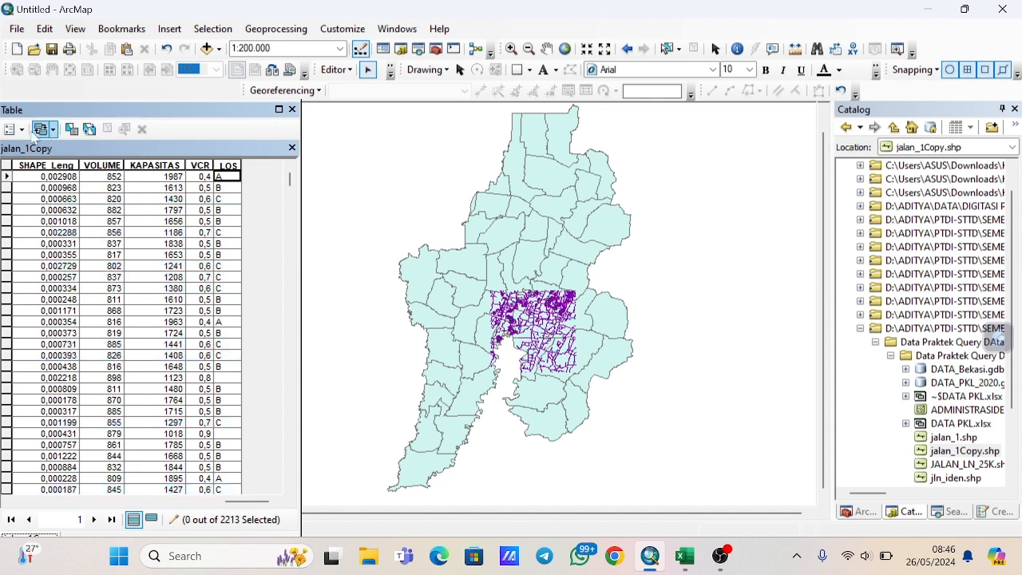
Replace the previous selection query on jalan_1Copy with one starting with "VCR" >=, and list the unique VCR values.
{"action": "left_click", "coordinate": [10, 129]}
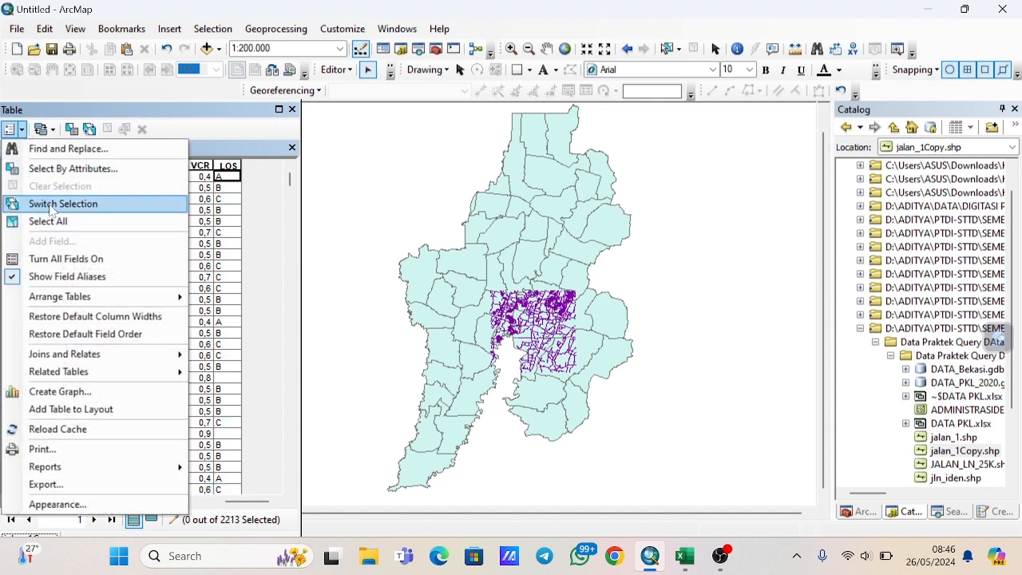
{"action": "left_click", "coordinate": [65, 169]}
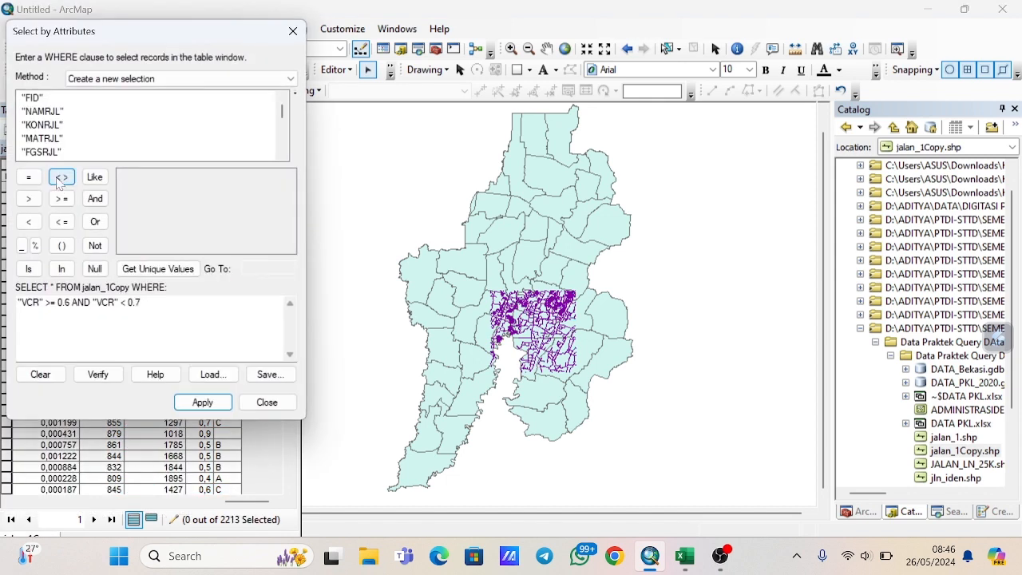
{"action": "scroll", "coordinate": [60, 132], "scroll_direction": "down", "scroll_amount": 5}
{"action": "left_click", "coordinate": [37, 374]}
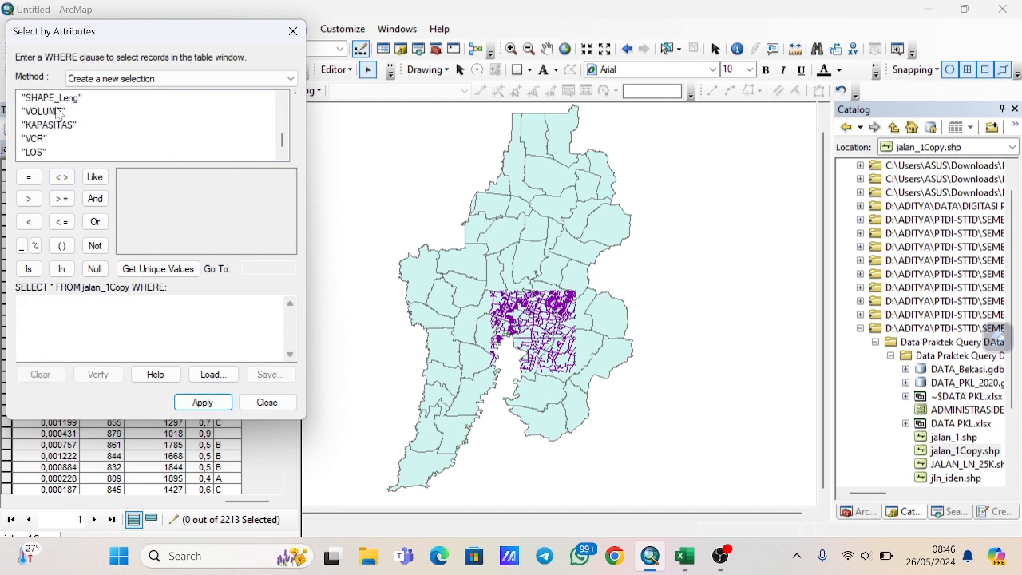
{"action": "double_click", "coordinate": [35, 138]}
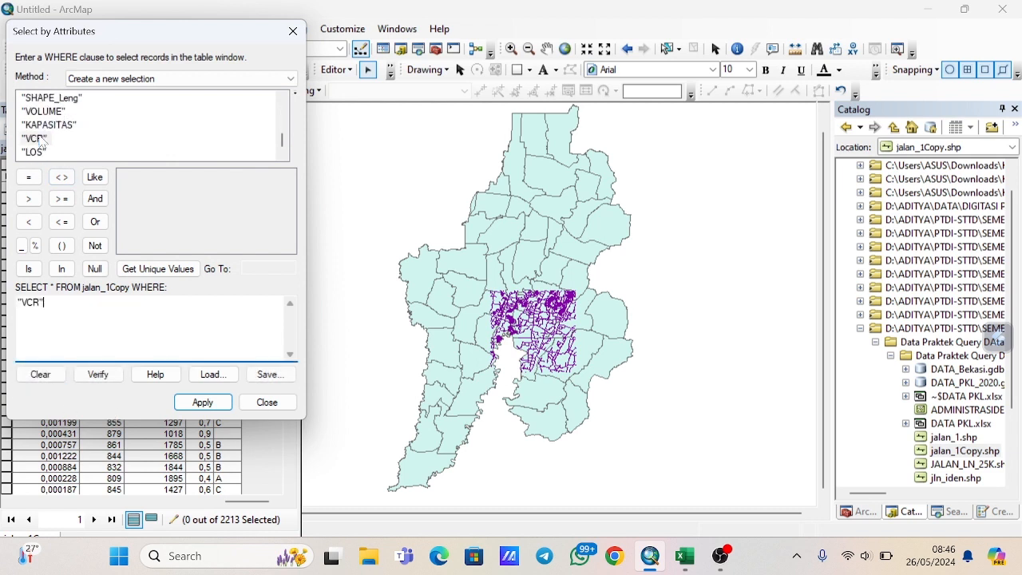
{"action": "left_click", "coordinate": [63, 200]}
{"action": "left_click", "coordinate": [158, 270]}
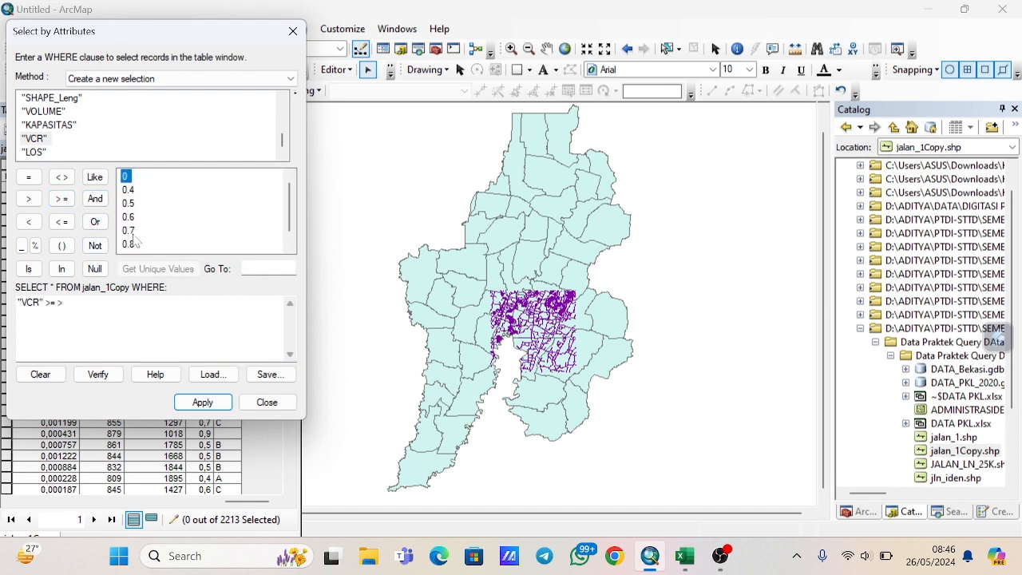
Complete the query with 0.7, remove the extra > so it reads "VCR" >= 0.7, and apply it as a new selection.
{"action": "left_click", "coordinate": [131, 232]}
{"action": "double_click", "coordinate": [131, 231]}
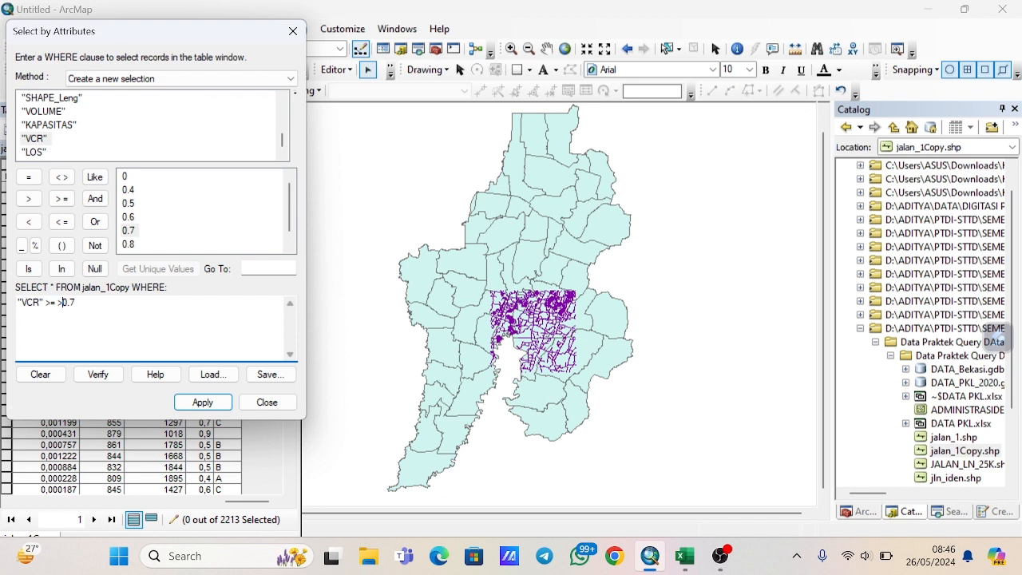
{"action": "key", "text": "BackSpace"}
{"action": "left_click", "coordinate": [201, 401]}
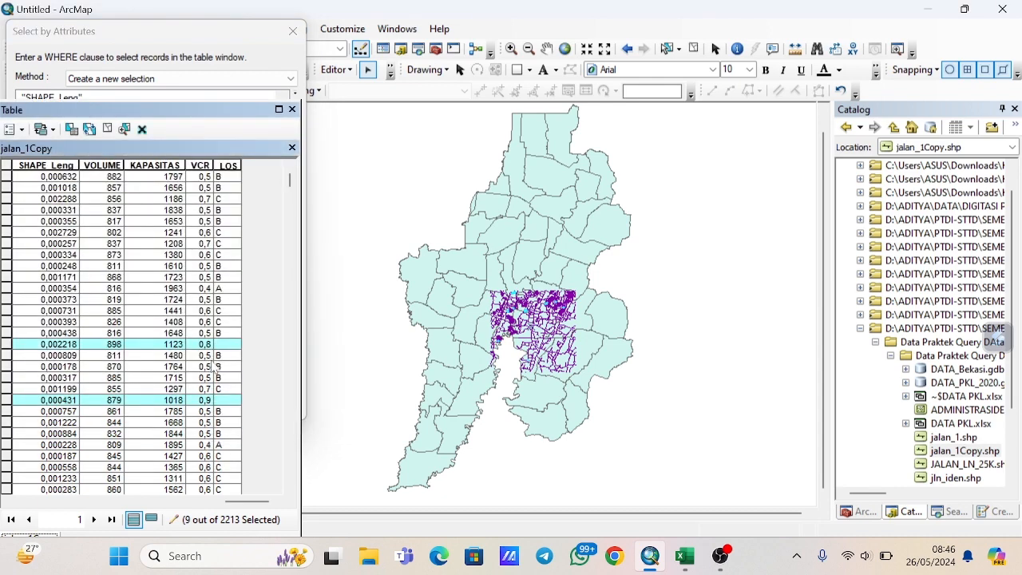
Show only the selected records and enter D in the LOS field of every one of them.
{"action": "scroll", "coordinate": [211, 352], "scroll_direction": "up", "scroll_amount": 1}
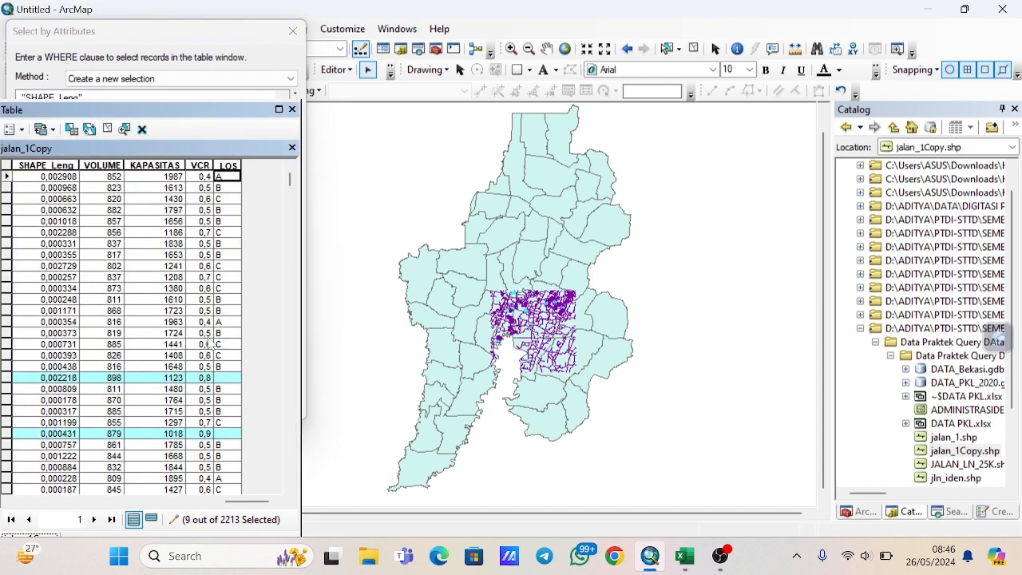
{"action": "left_click", "coordinate": [151, 520]}
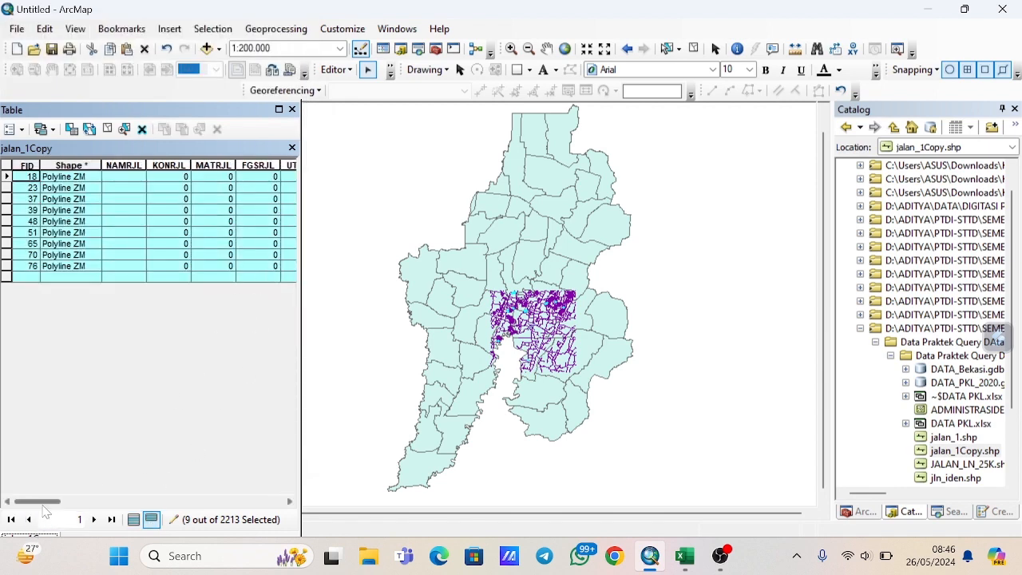
{"action": "left_click_drag", "start_coordinate": [45, 505], "coordinate": [301, 511]}
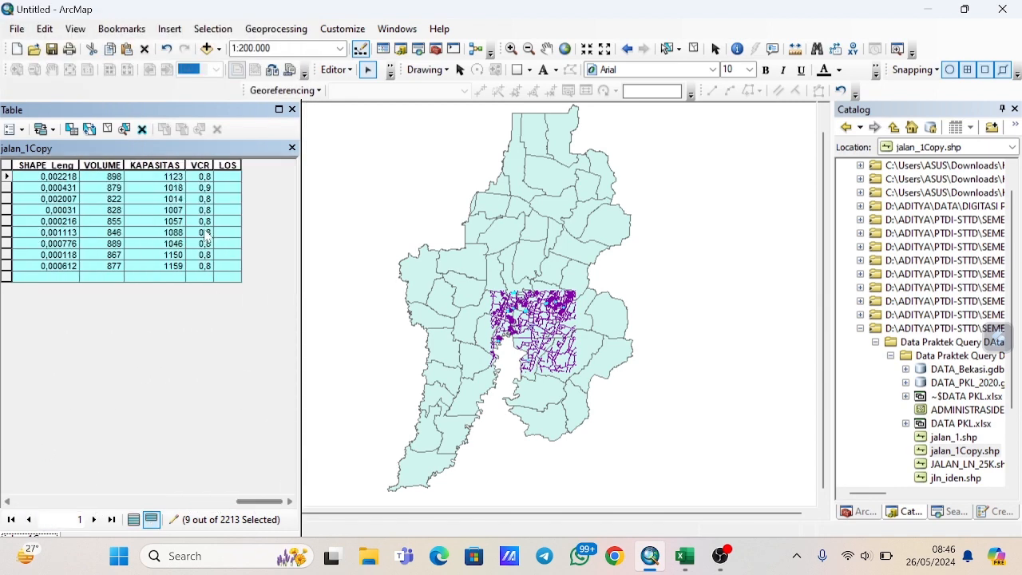
{"action": "left_click", "coordinate": [237, 180]}
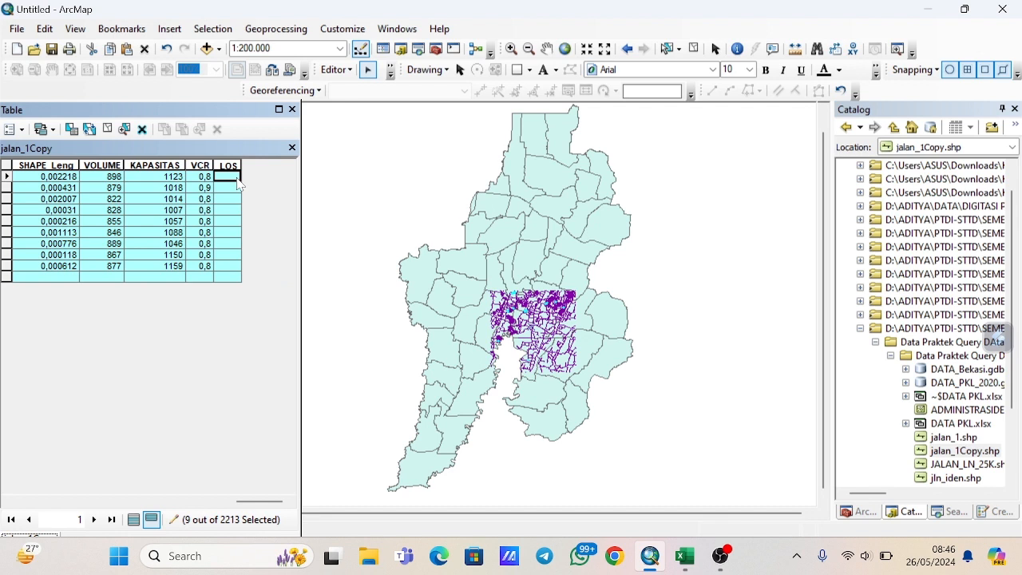
{"action": "type", "text": "D D D D D D D D D"}
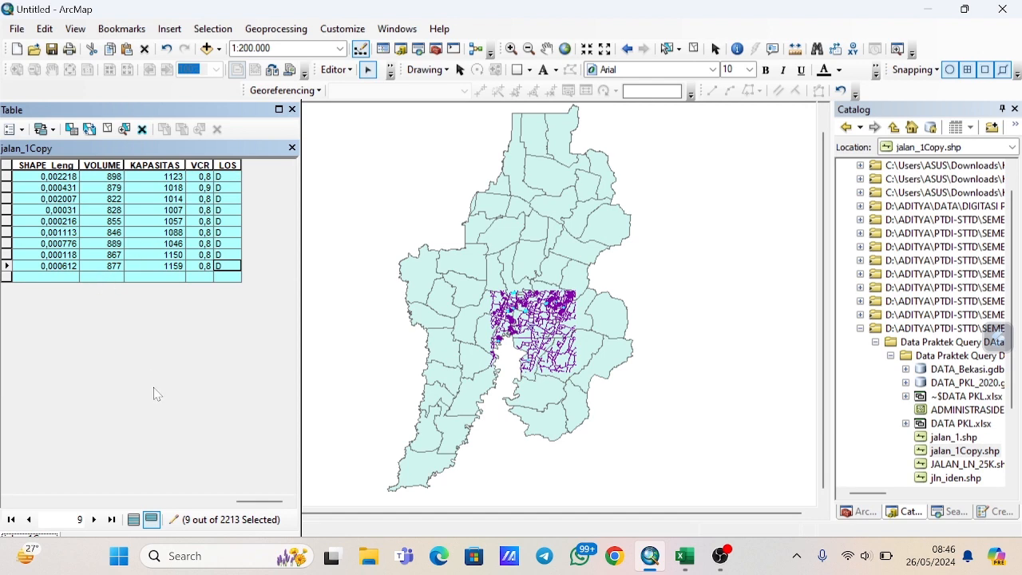
Show all jalan_1Copy records again and review the LOS classes filled in for each VCR value.
{"action": "left_click", "coordinate": [133, 519]}
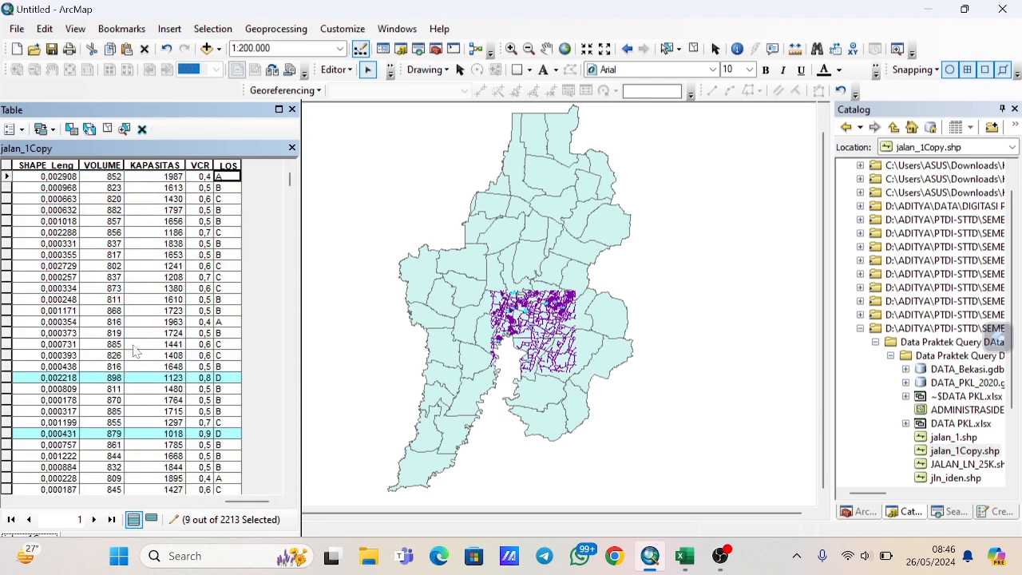
{"action": "scroll", "coordinate": [163, 307], "scroll_direction": "down", "scroll_amount": 1}
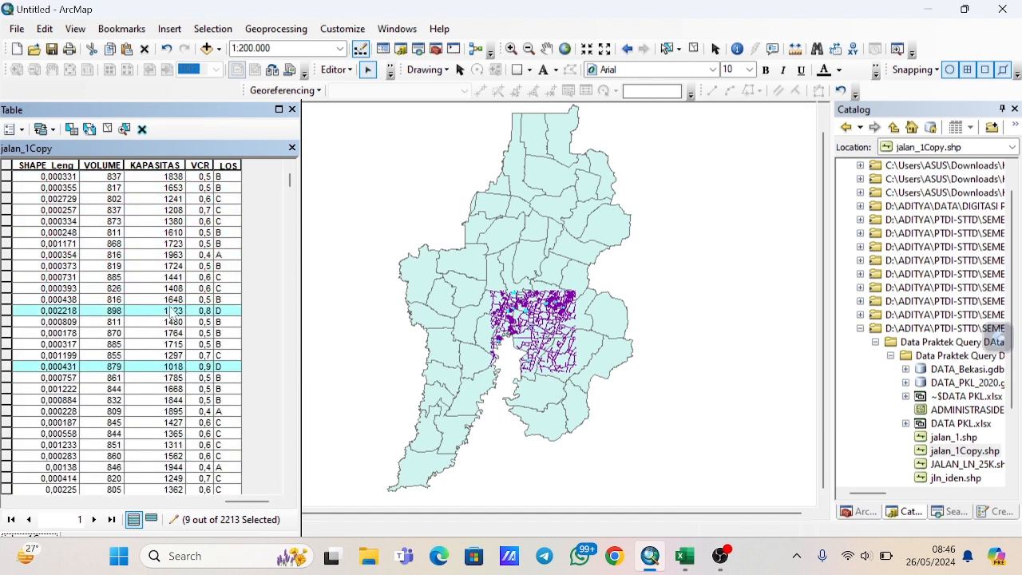
{"action": "scroll", "coordinate": [167, 310], "scroll_direction": "up", "scroll_amount": 1}
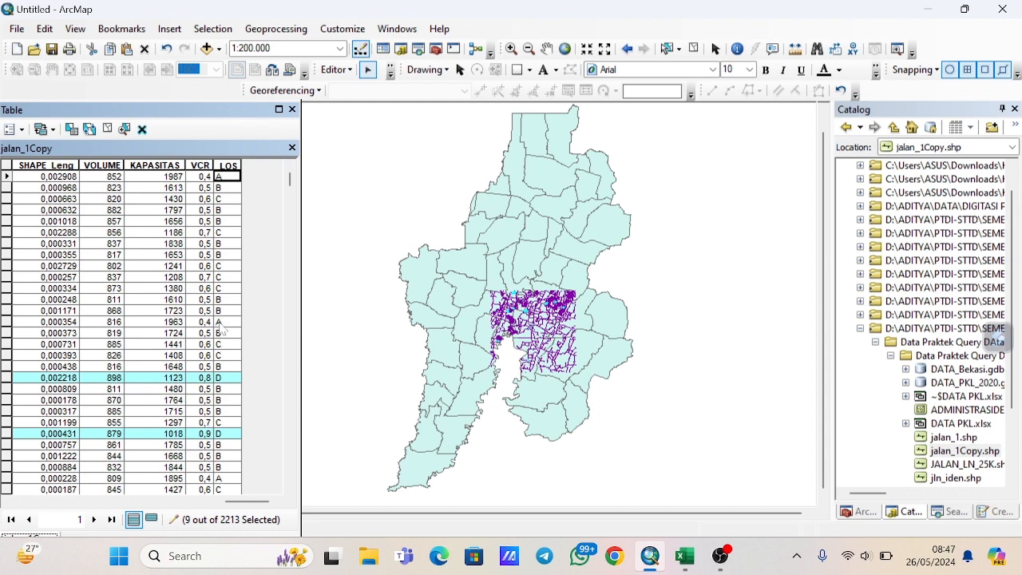
{"action": "scroll", "coordinate": [215, 313], "scroll_direction": "down", "scroll_amount": 2}
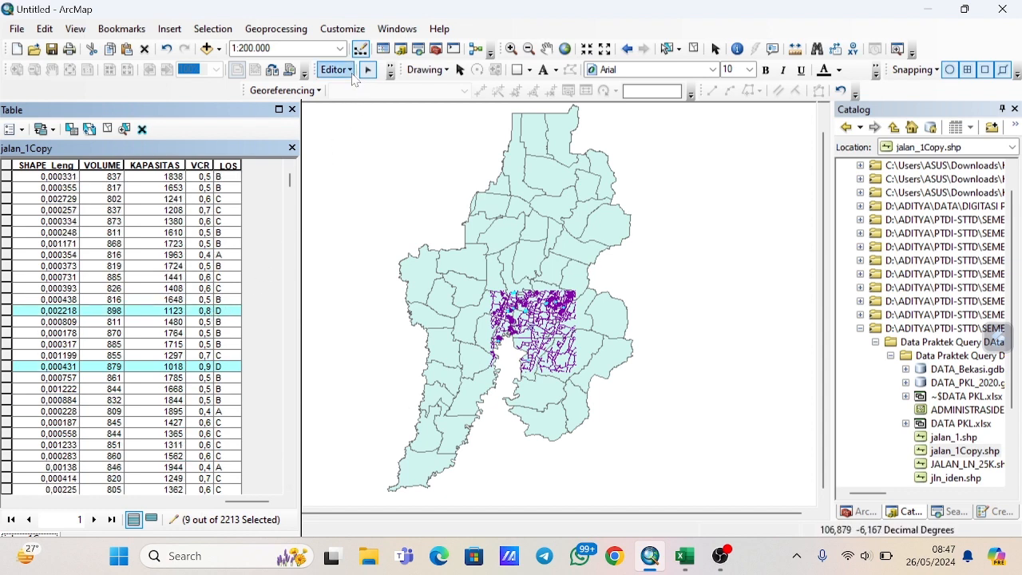
Save the edits and end the editing session, closing the jalan_1Copy attribute table.
{"action": "left_click", "coordinate": [335, 70]}
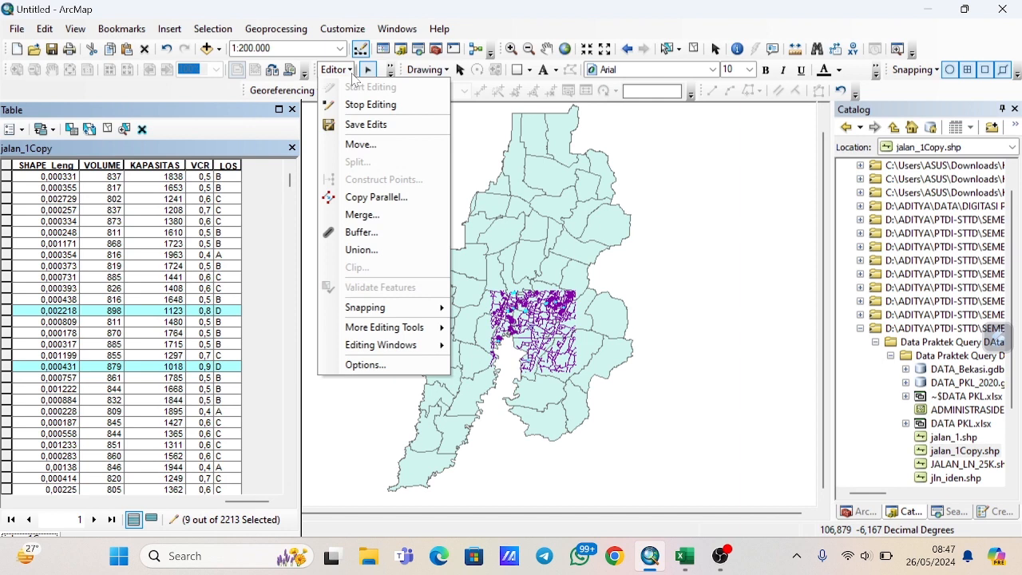
{"action": "left_click", "coordinate": [368, 124]}
{"action": "left_click", "coordinate": [346, 70]}
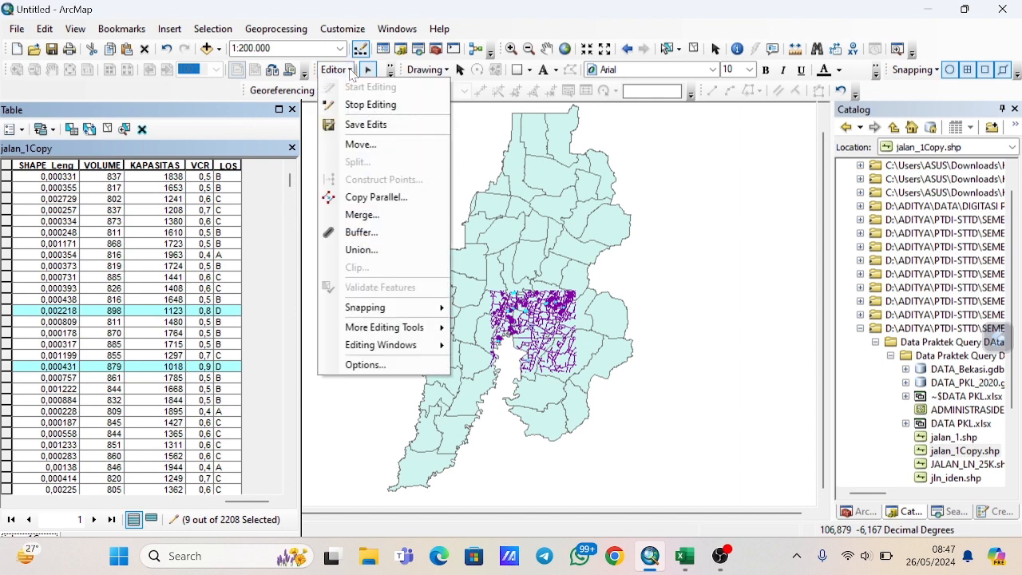
{"action": "left_click", "coordinate": [357, 104]}
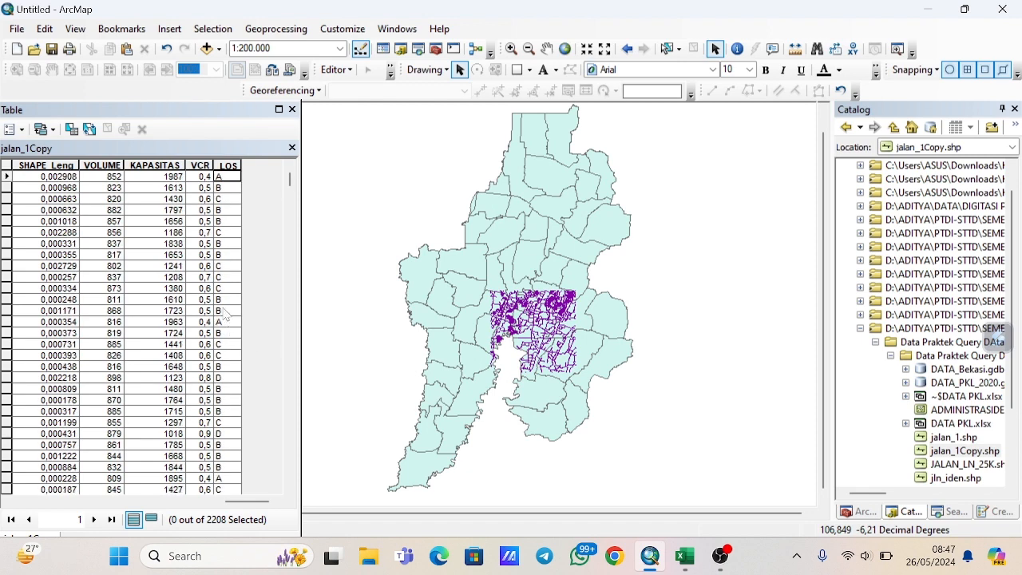
{"action": "left_click", "coordinate": [292, 147]}
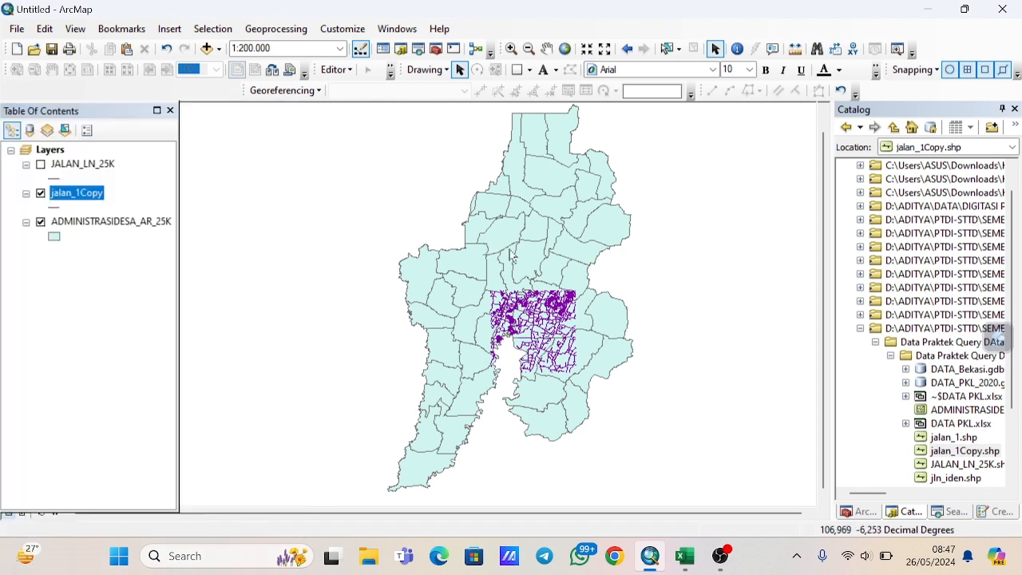